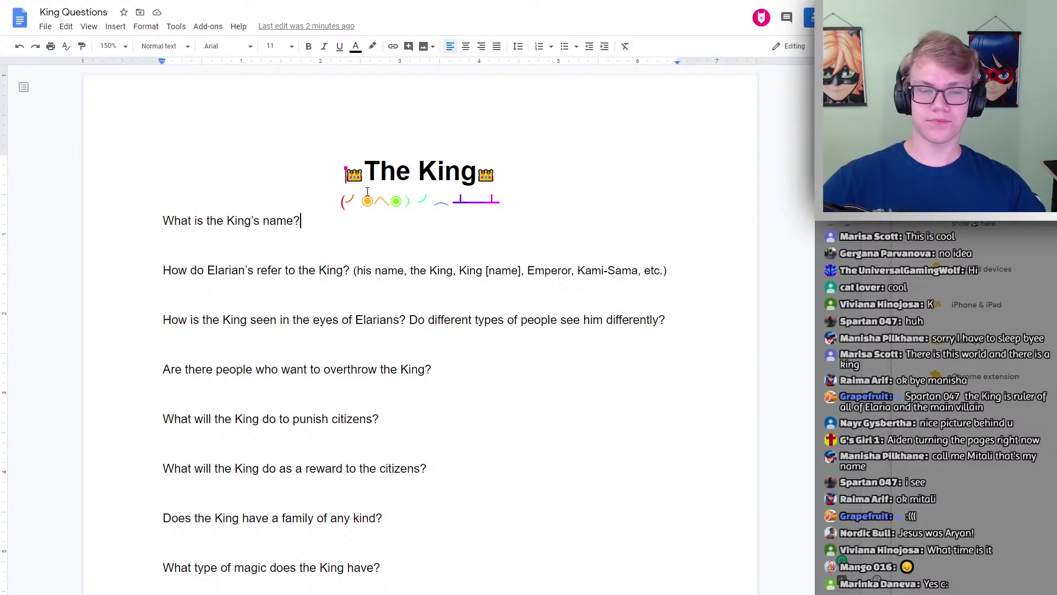
Insert one blank left-aligned line between the colourful divider under the title and the question about the King's name.
double_click(399, 216)
double_click(577, 195)
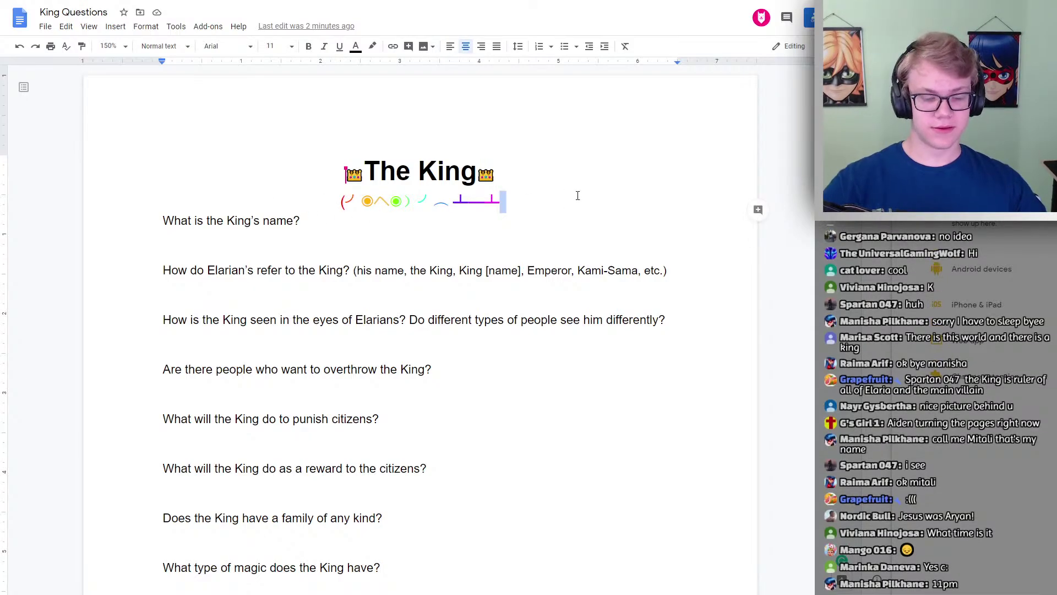
key(Return)
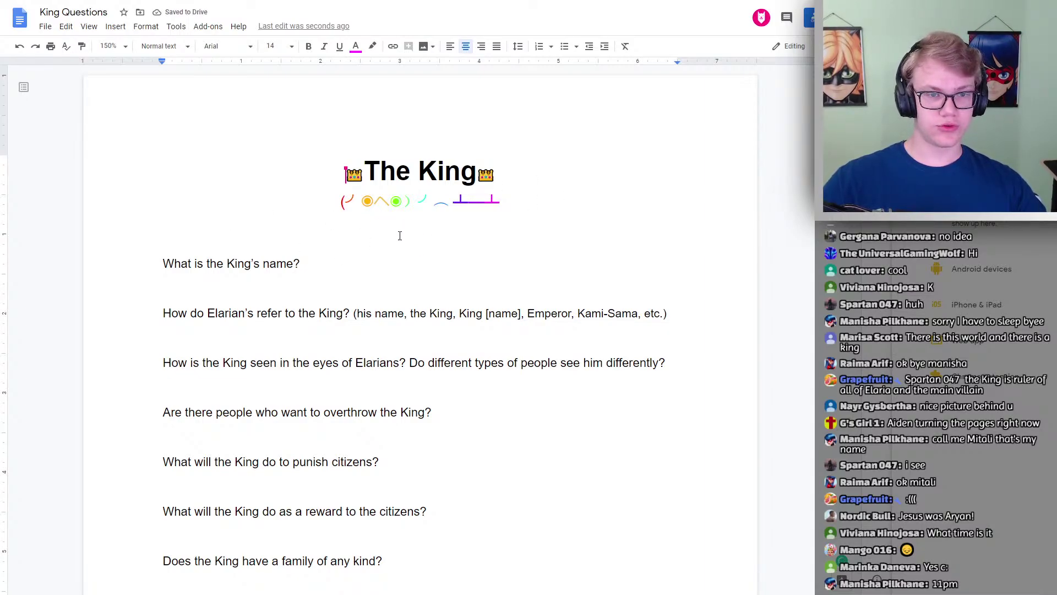
key(ctrl+shift+l)
key(BackSpace)
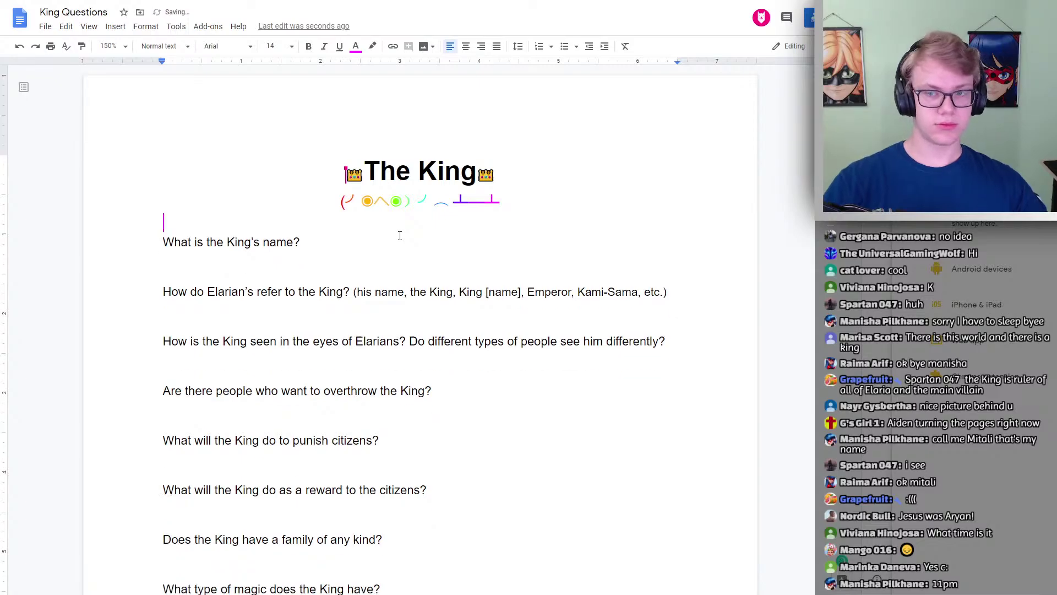
click(305, 242)
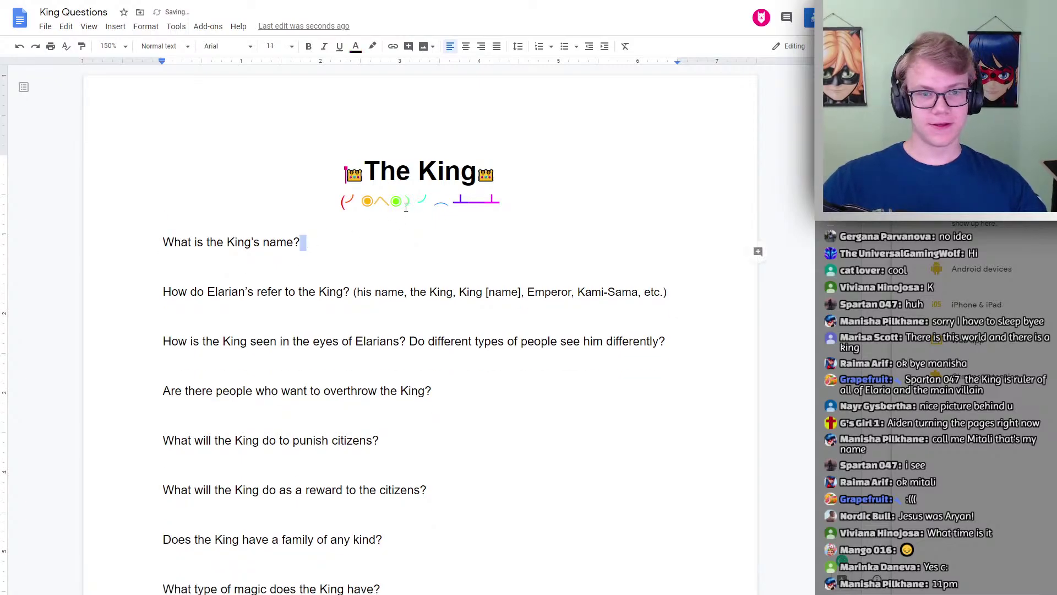
Look through the document down to the crowned King illustration and the last question, and return to the first question.
scroll(408, 219, down, 20)
scroll(408, 219, down, 10)
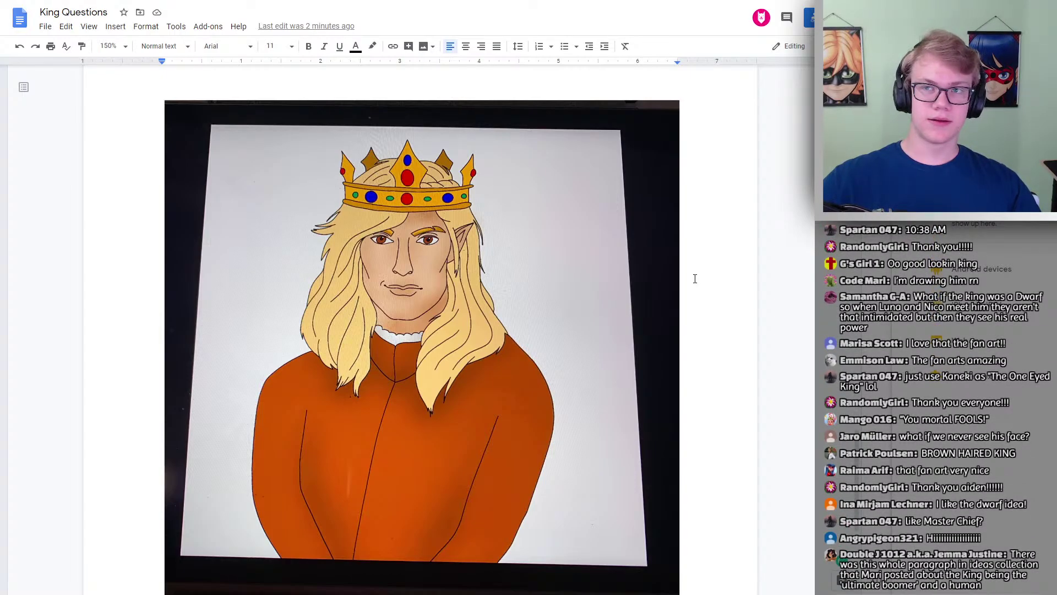
scroll(695, 278, down, 10)
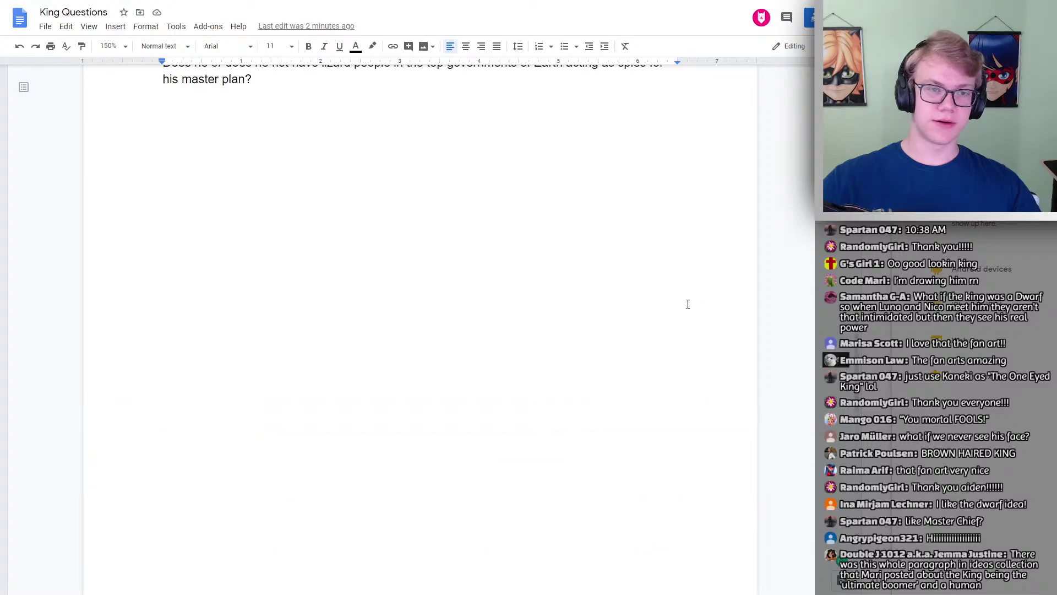
scroll(678, 314, up, 15)
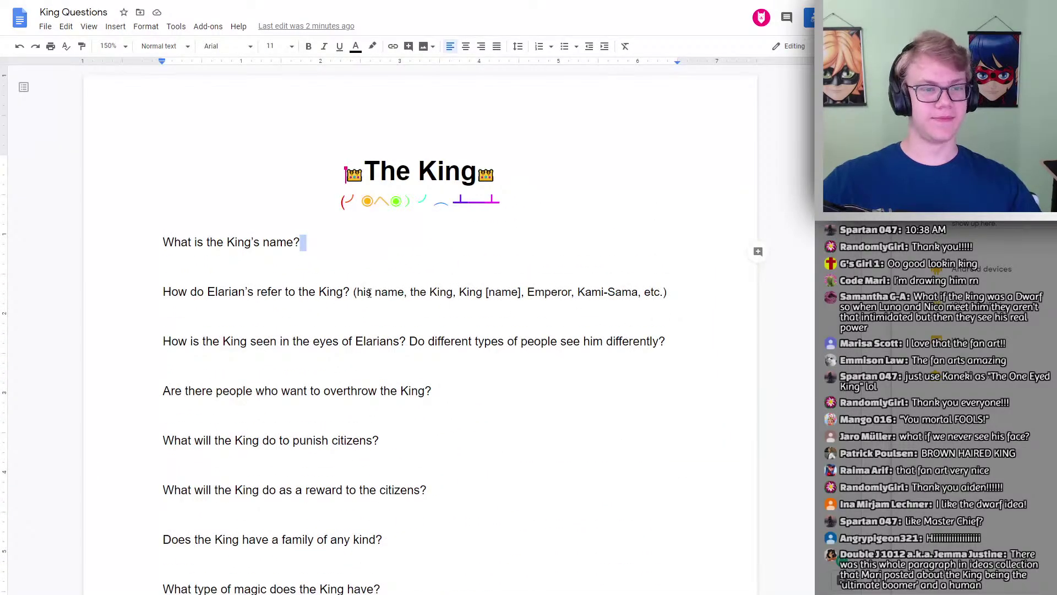
click(263, 260)
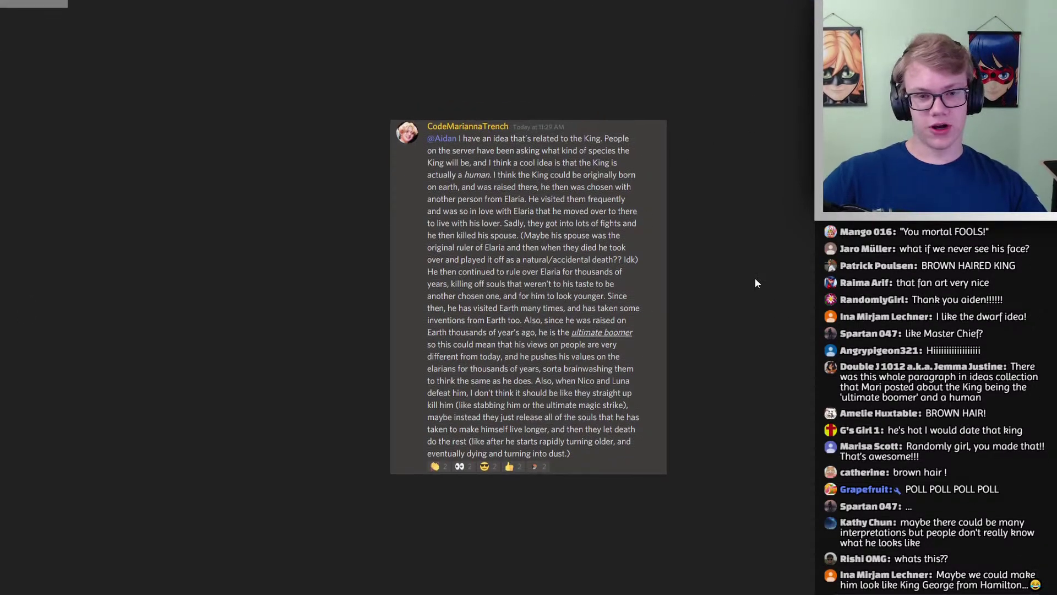
Read both Discord screenshots in Photos, enlarged, covering the human King idea and the suggestions for his defeat.
scroll(432, 123, up, 3)
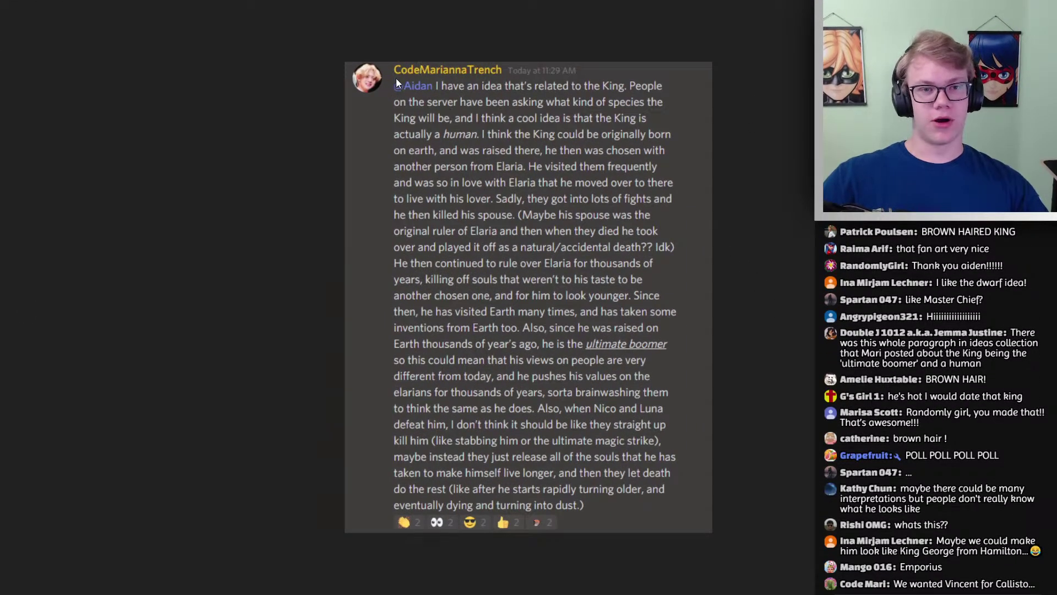
scroll(559, 276, up, 1)
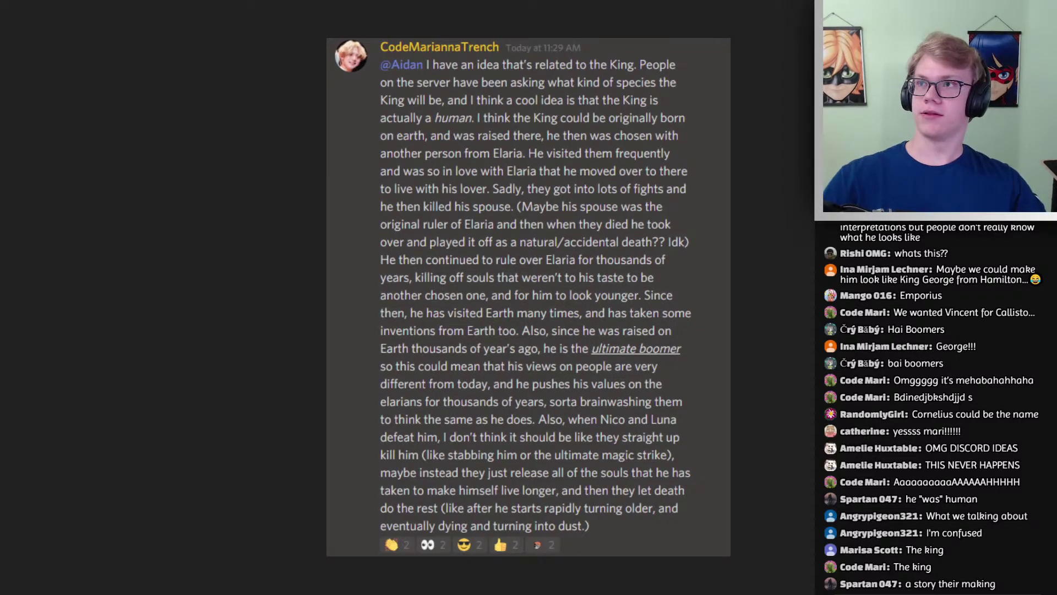
key(alt+Tab)
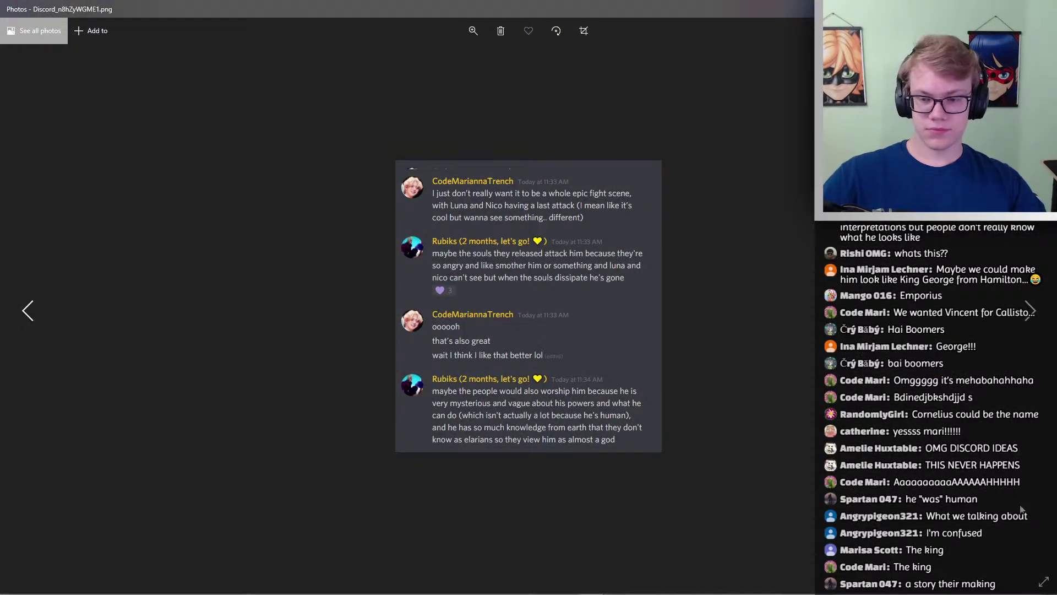
click(1040, 581)
key(Right)
key(Left)
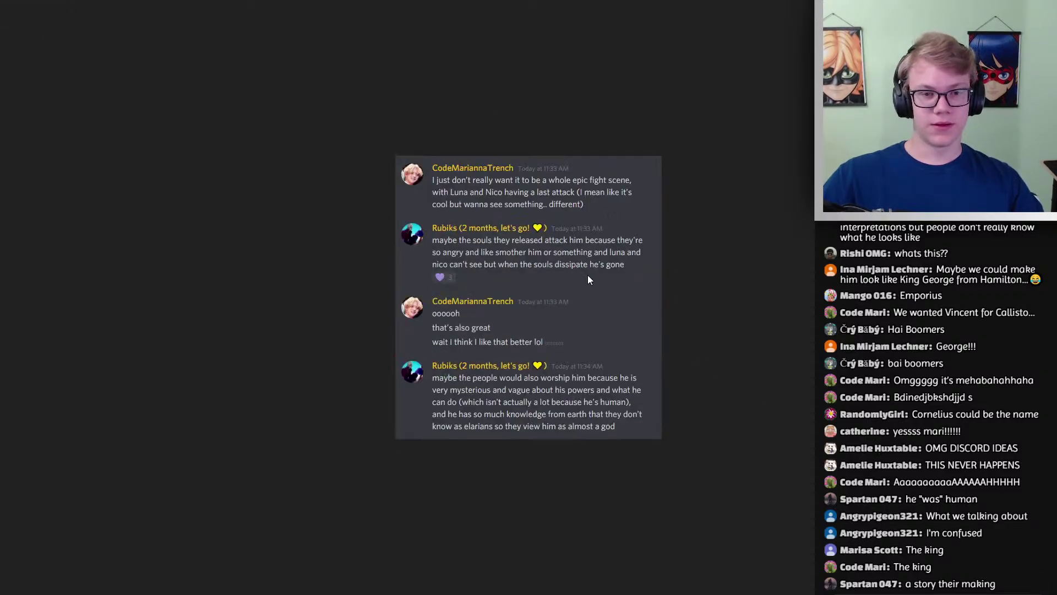
scroll(587, 275, up, 4)
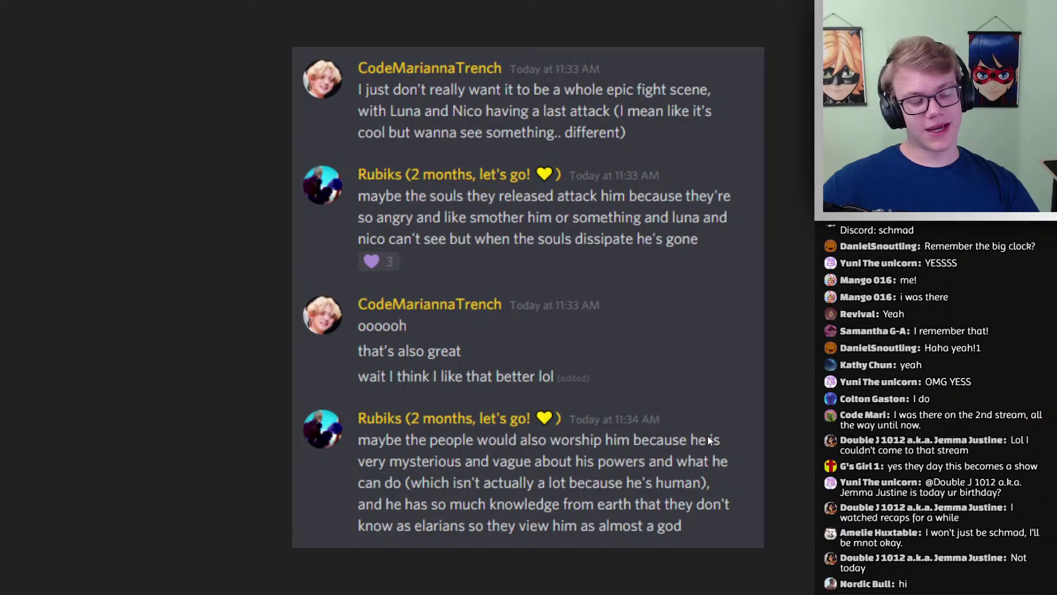
key(Escape)
Switch back to the King Questions document in Google Docs and add an empty bullet under each of the first two questions.
key(alt+Tab)
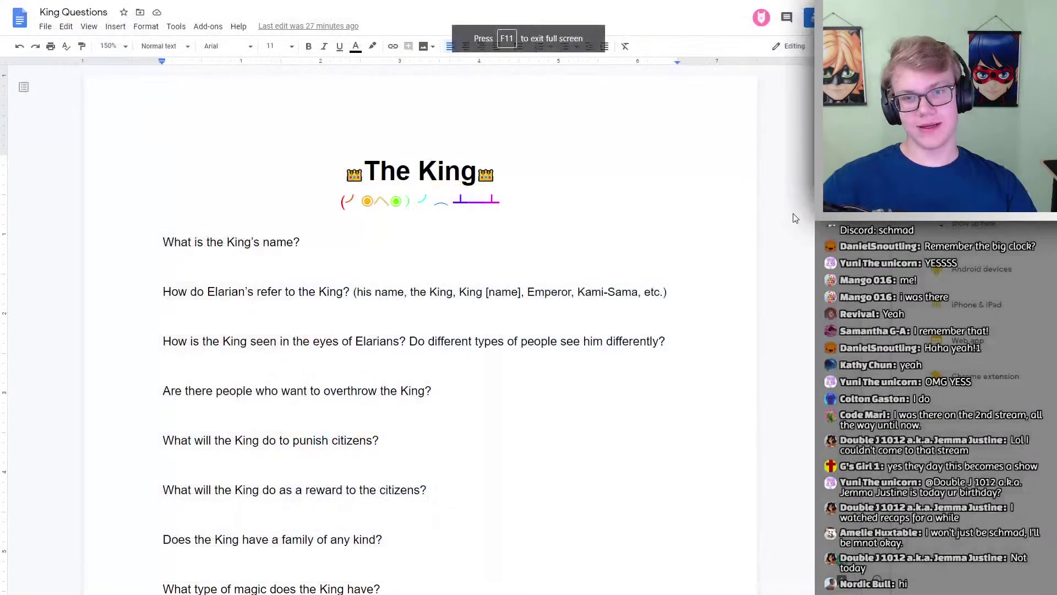
click(241, 244)
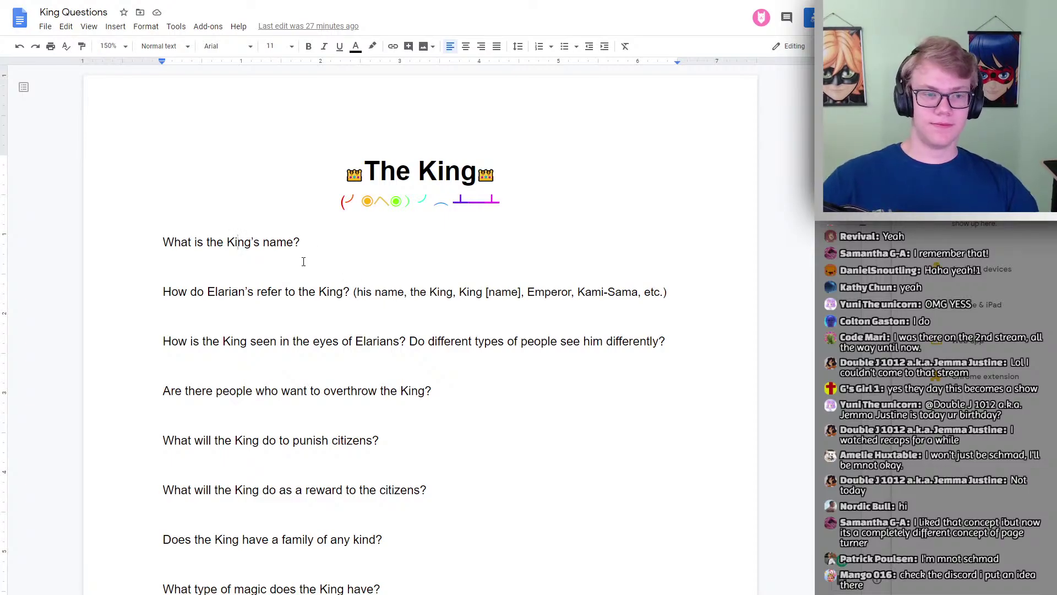
click(306, 242)
key(Down)
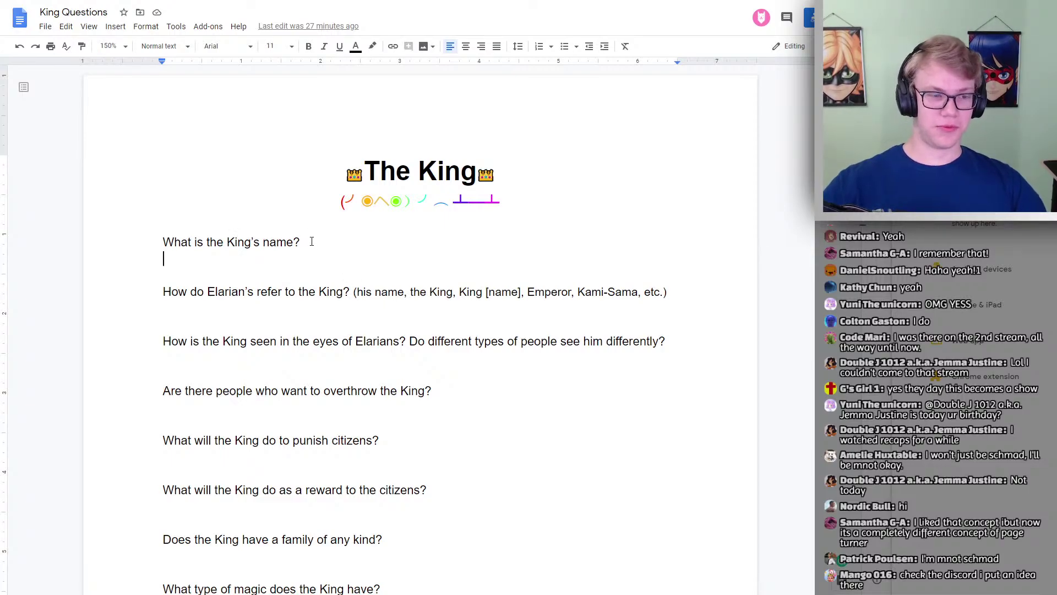
click(565, 46)
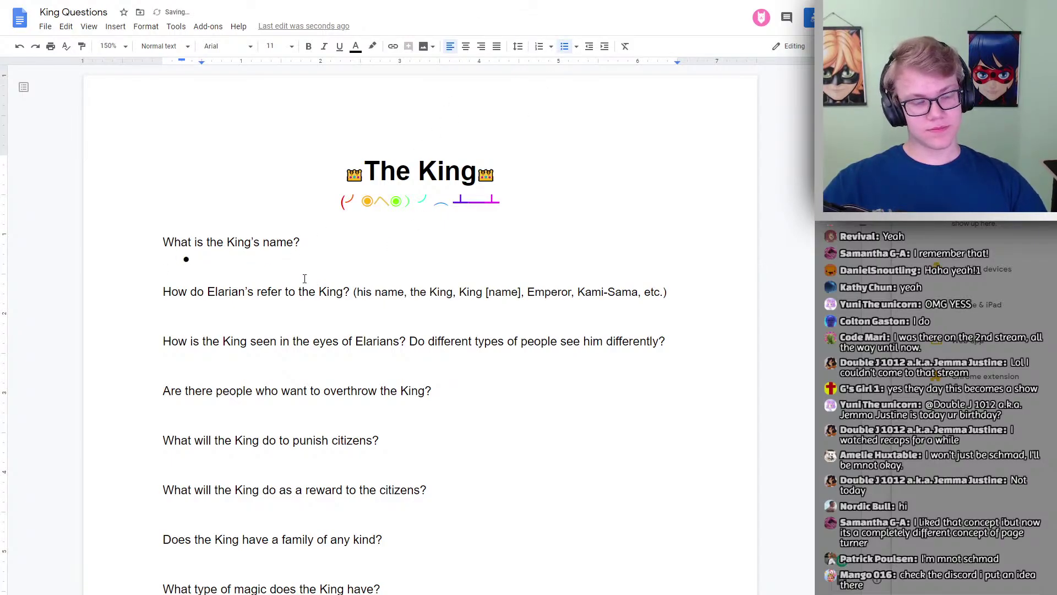
click(278, 315)
click(565, 46)
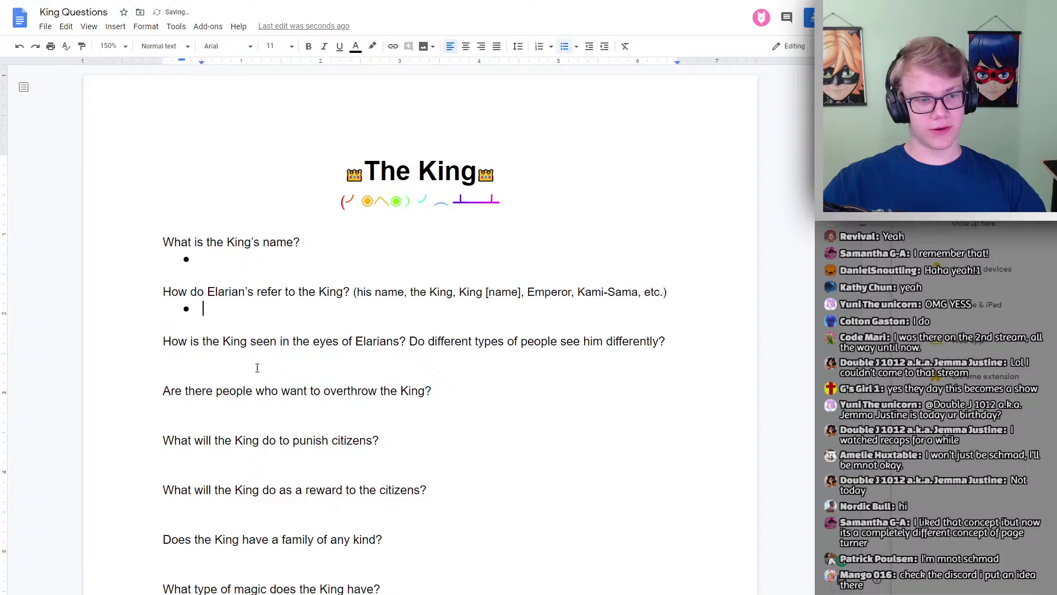
Add an empty bullet under the questions on how Elarians see the King, who wants to overthrow him, and how he punishes citizens.
click(309, 358)
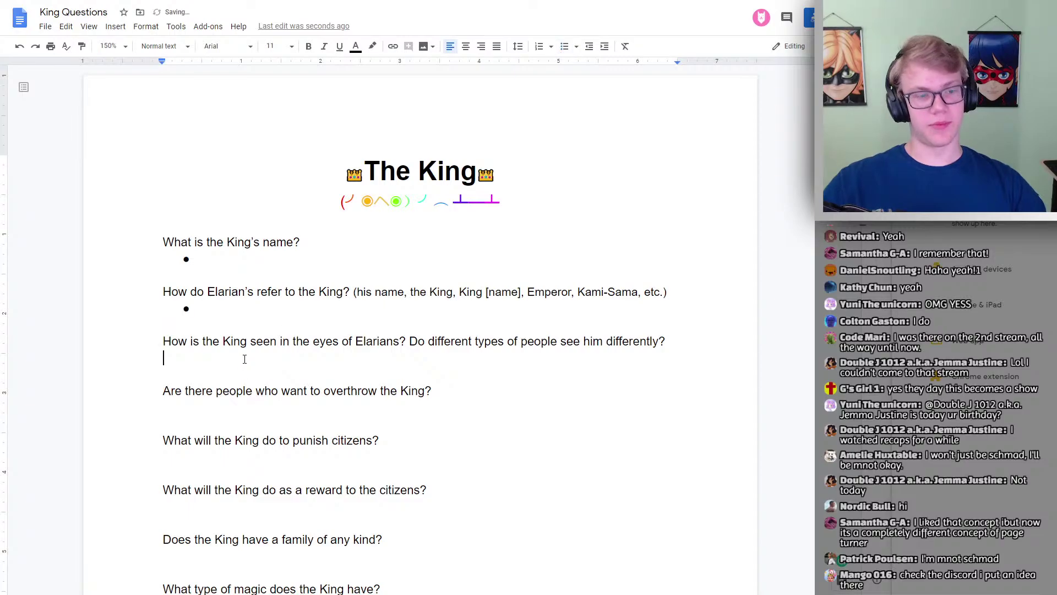
click(565, 47)
scroll(333, 370, down, 1)
click(236, 359)
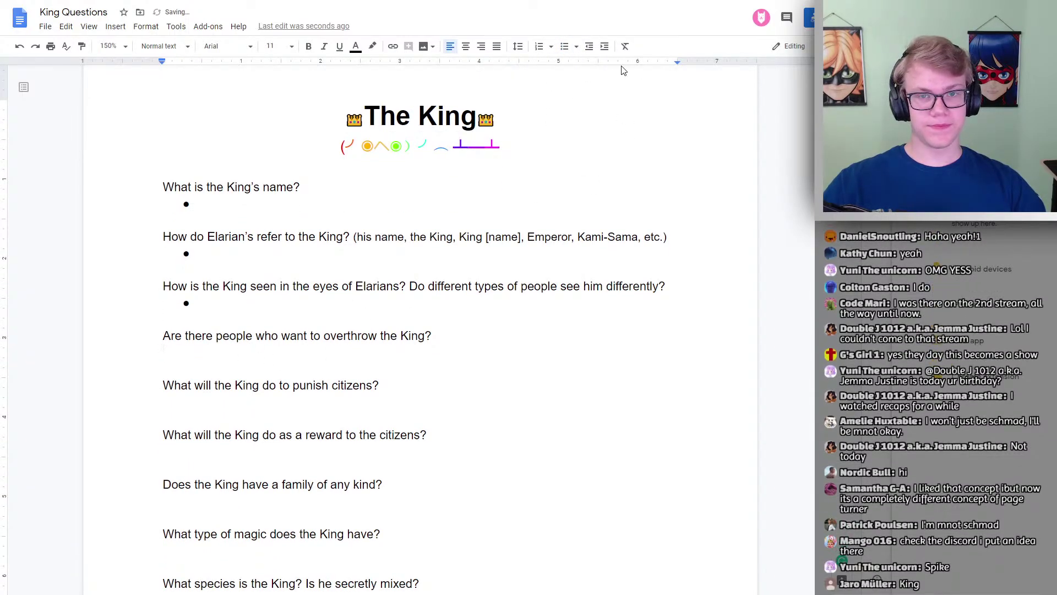
click(565, 47)
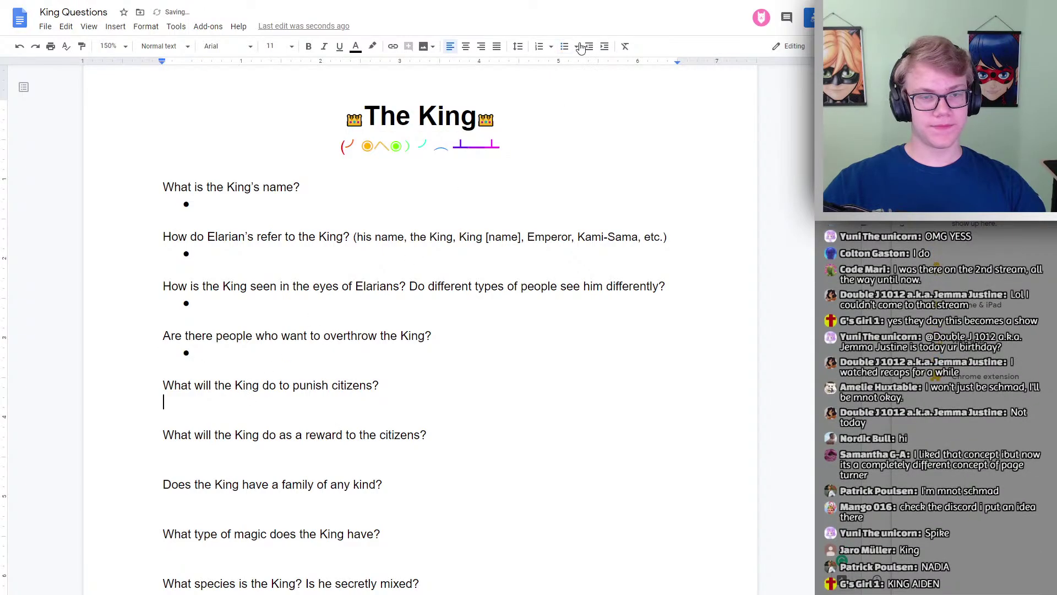
click(565, 46)
Add an empty bullet under the questions about rewarding citizens and the King's family.
click(231, 452)
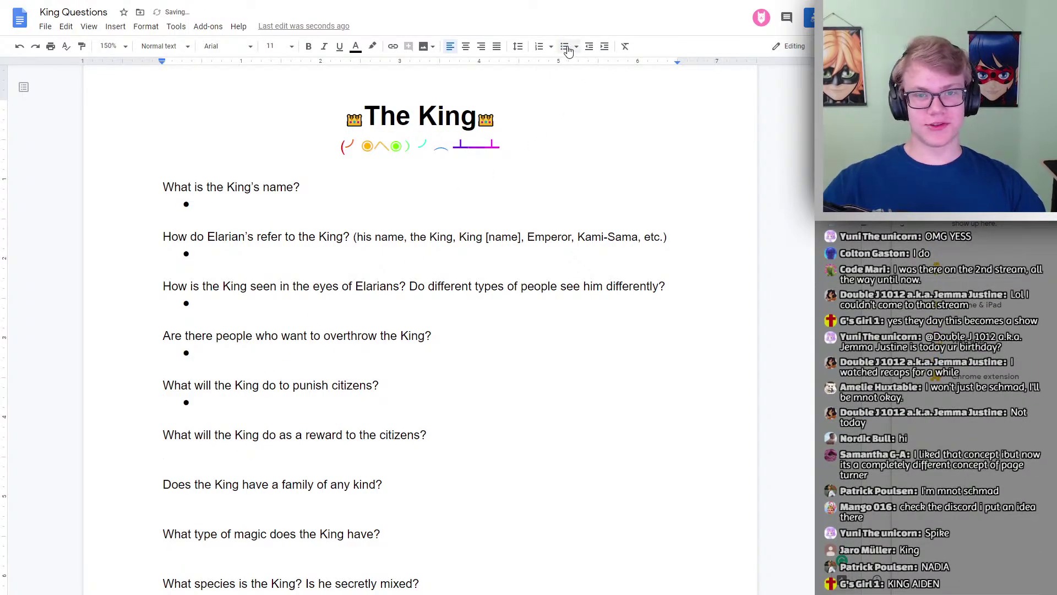
click(565, 47)
click(201, 488)
click(205, 498)
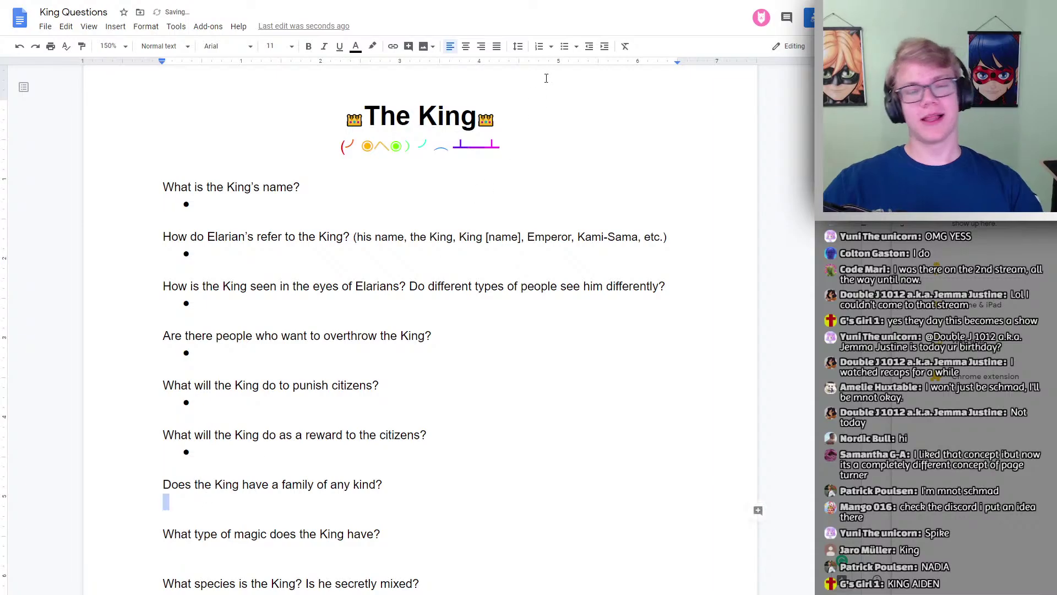
click(564, 46)
Add an empty bullet under the questions about the King's magic, his species, and his view of certain species and humans.
scroll(199, 486, down, 1)
scroll(200, 485, down, 1)
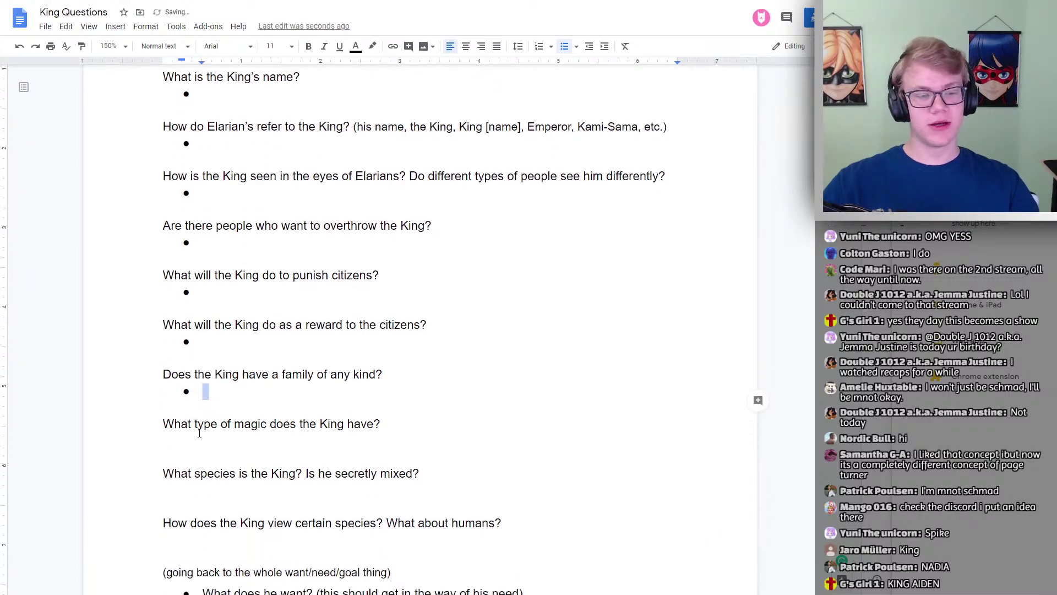
click(201, 439)
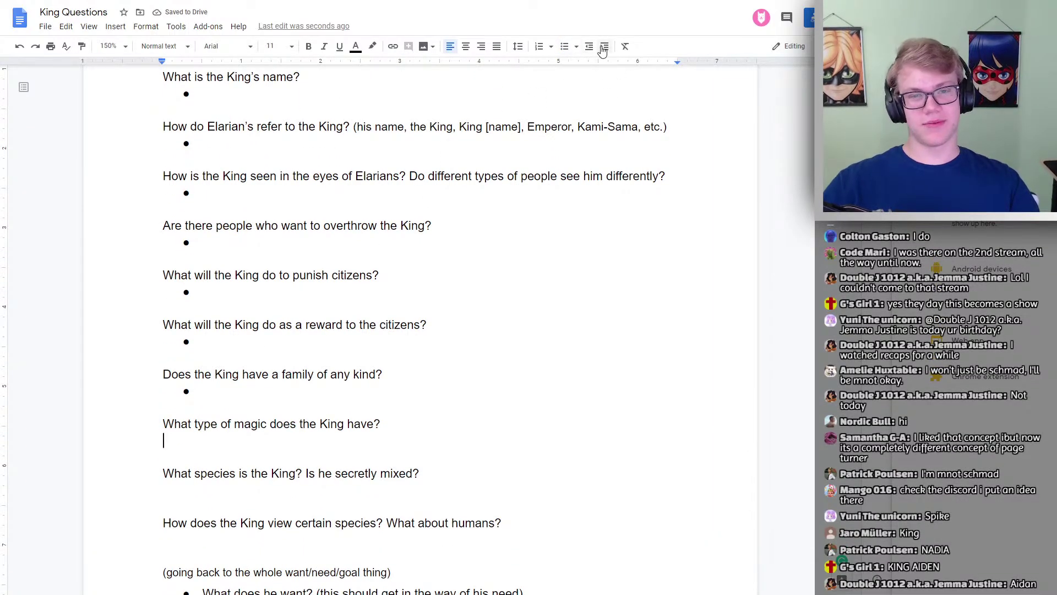
click(564, 46)
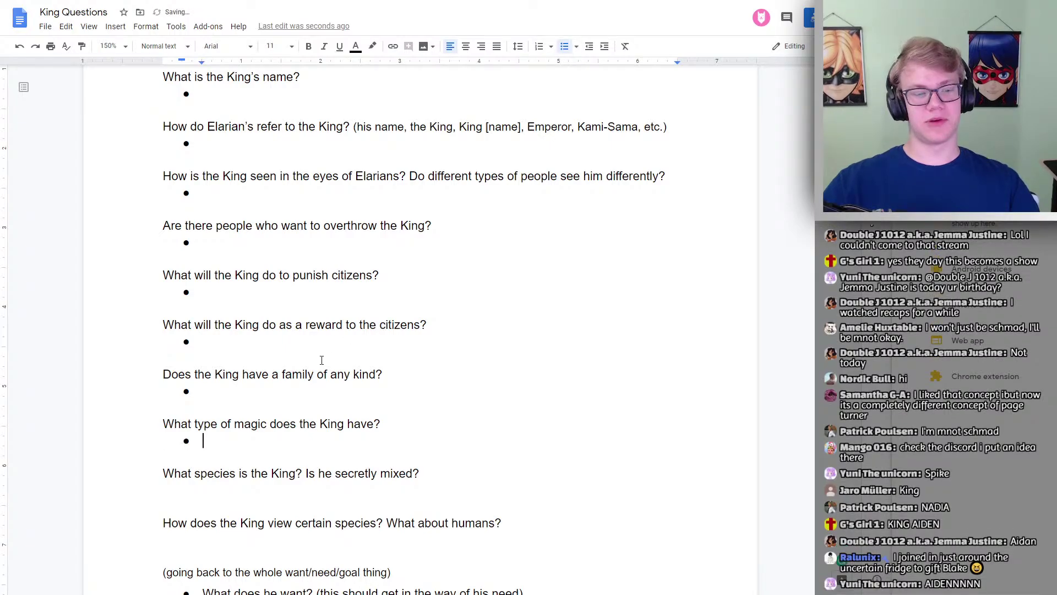
click(245, 488)
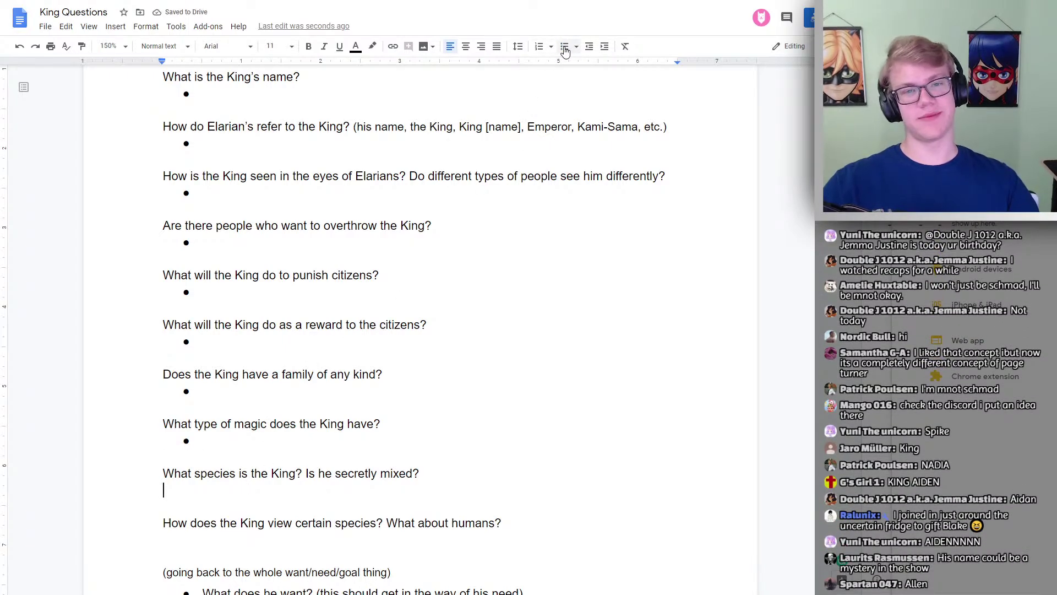
click(565, 47)
scroll(264, 386, down, 3)
click(257, 376)
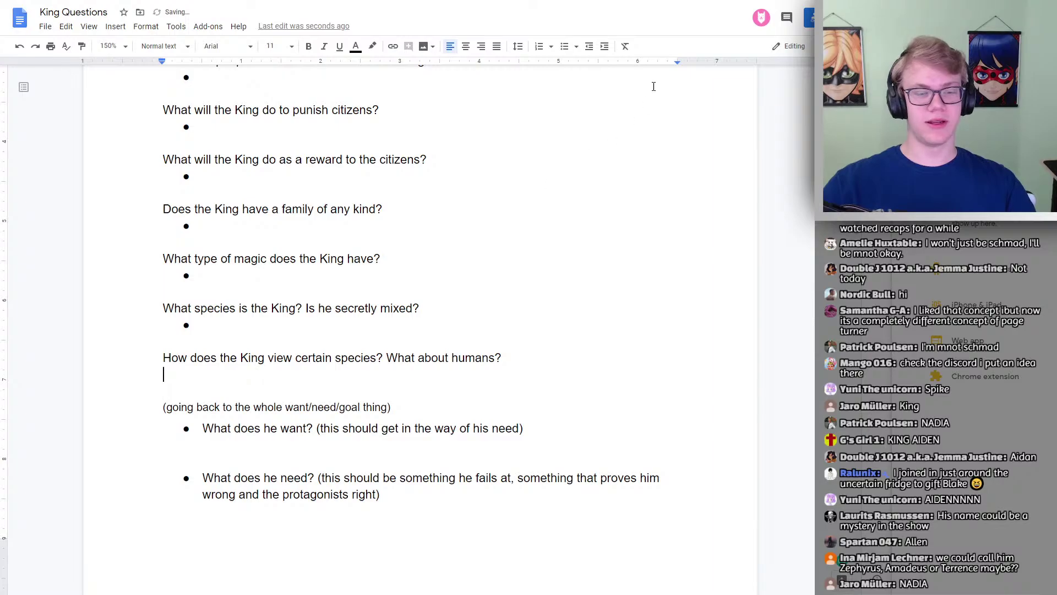
click(564, 46)
Add an empty bullet under the second-page questions about the previous Chosen Ones, the King's rise to power, and what makes him a villain.
scroll(280, 357, down, 2)
scroll(281, 369, down, 7)
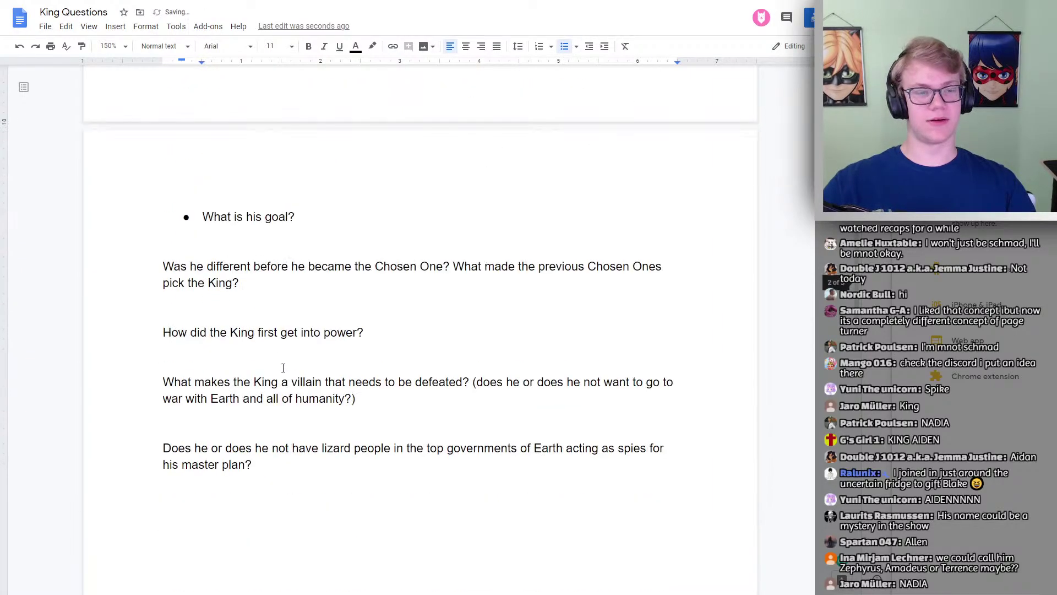
scroll(279, 369, up, 4)
scroll(280, 369, down, 4)
click(206, 295)
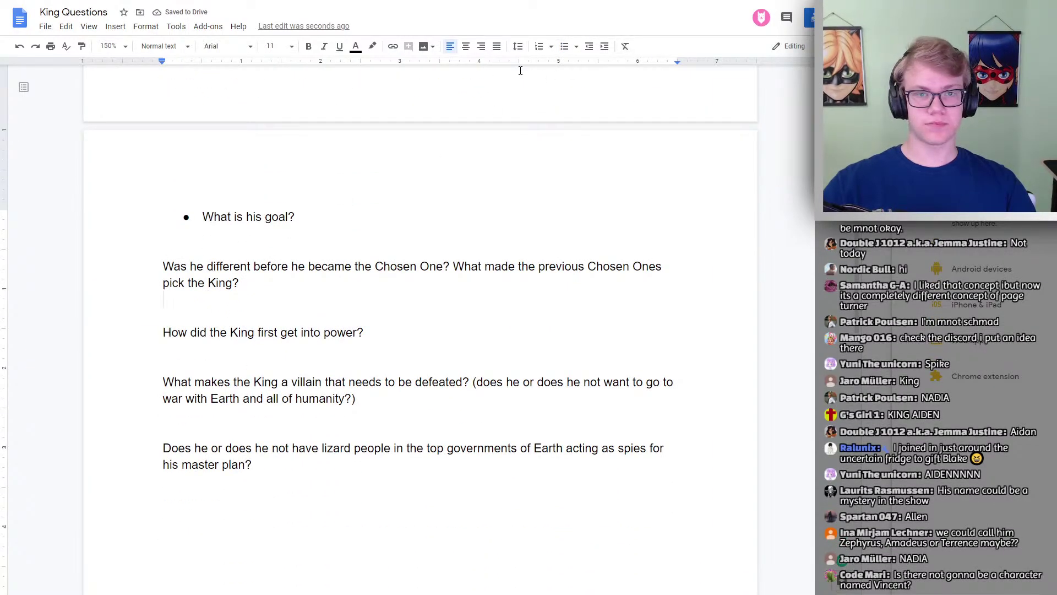
click(565, 47)
click(219, 349)
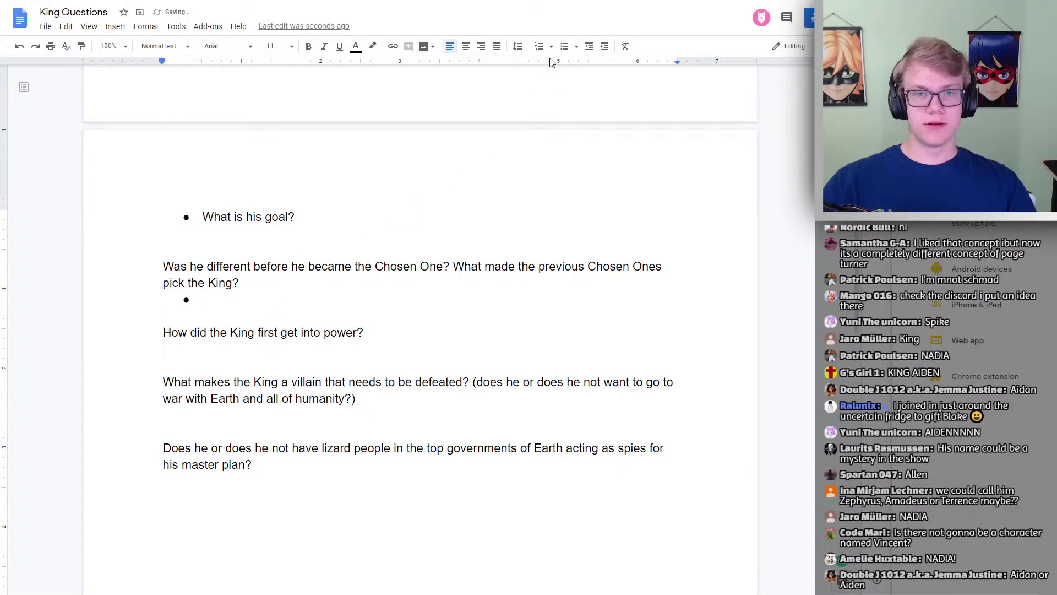
click(564, 47)
key(Down)
key(Down)
key(Down)
click(565, 47)
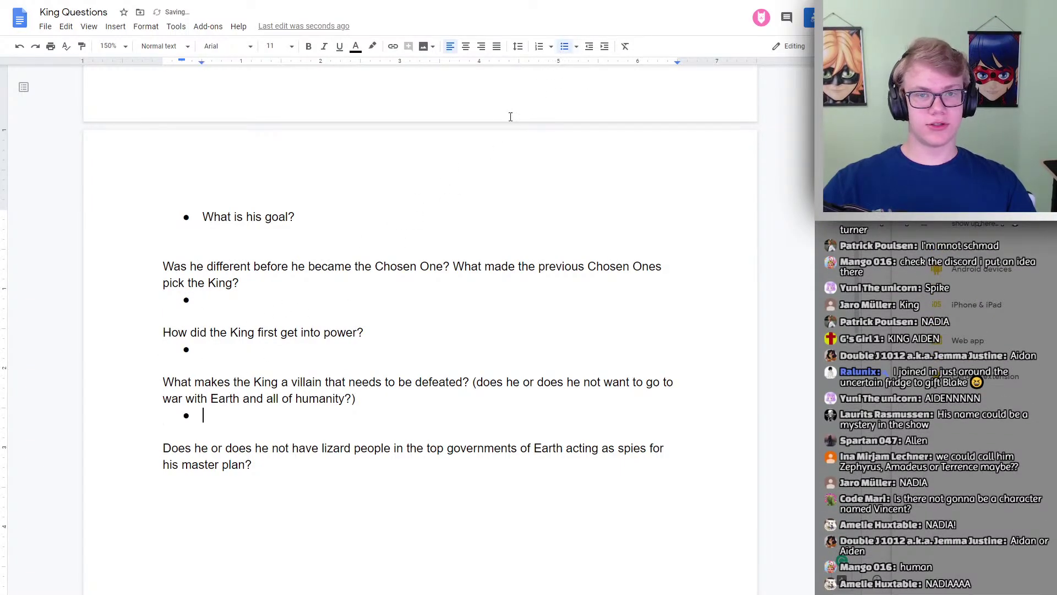
Try to add an empty bullet under the lizard people question and undo the list formatting.
click(216, 480)
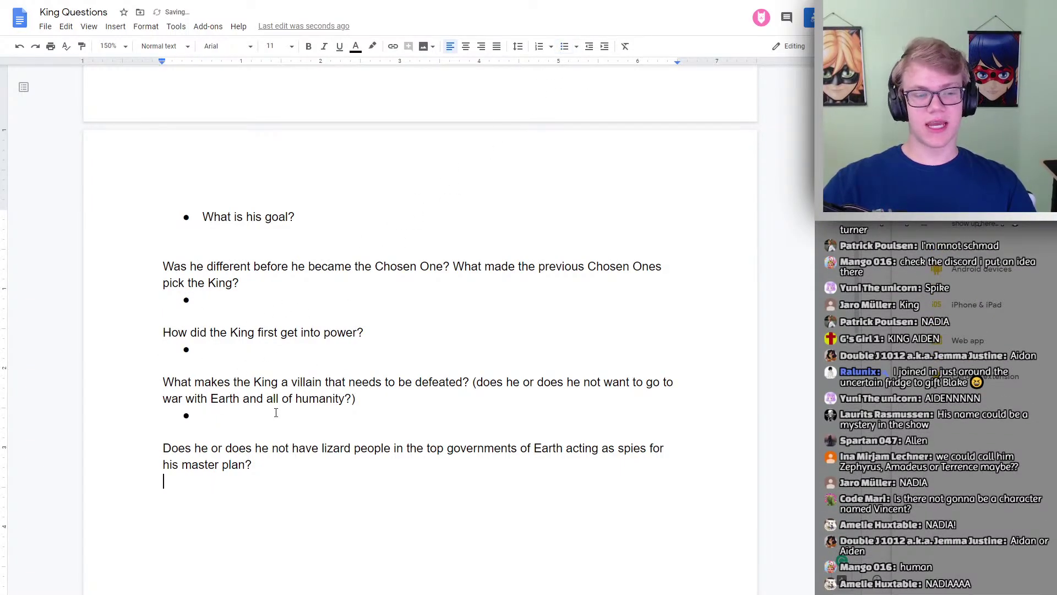
click(564, 47)
scroll(385, 302, down, 4)
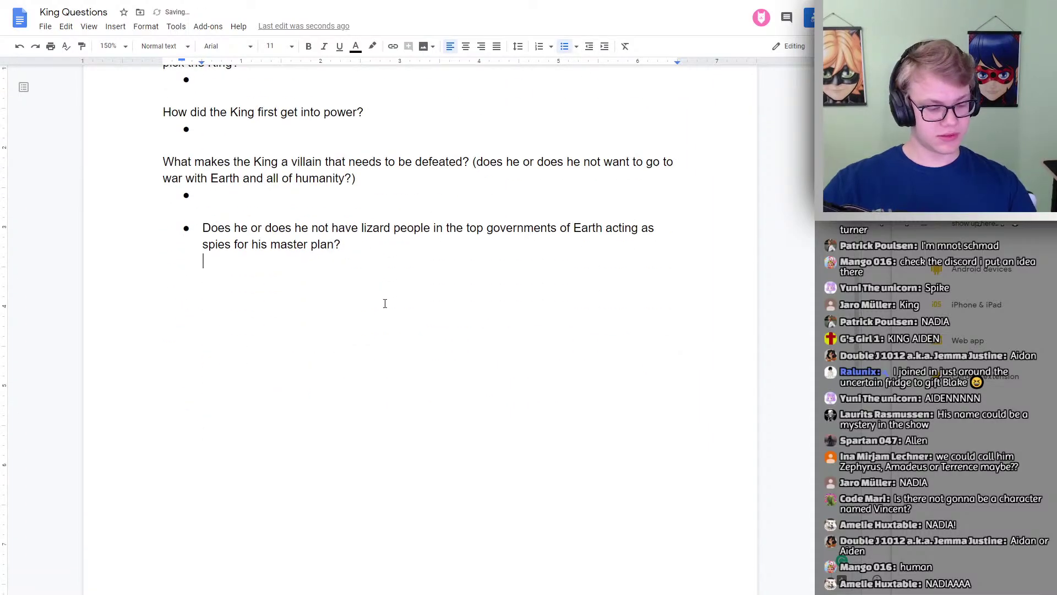
key(ctrl+z)
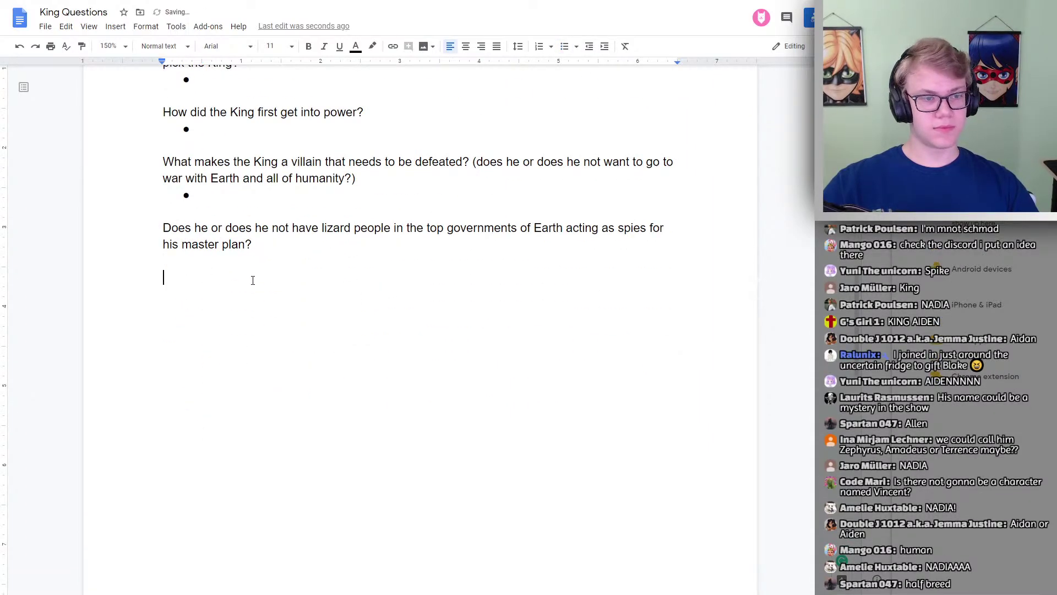
Add an empty bullet directly under the lizard people question, removing the blank line between them.
click(564, 46)
click(213, 260)
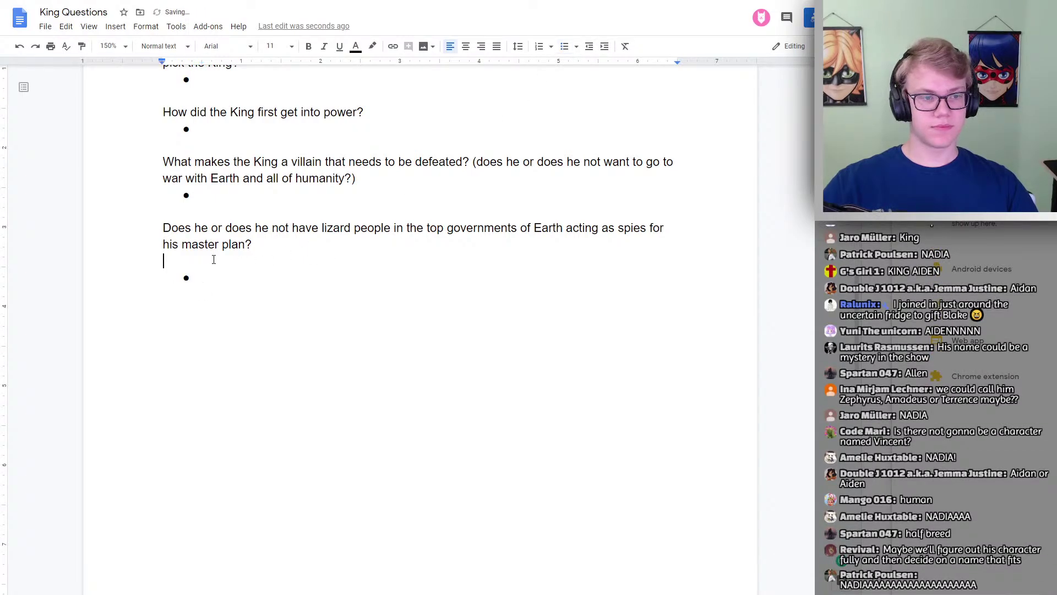
key(BackSpace)
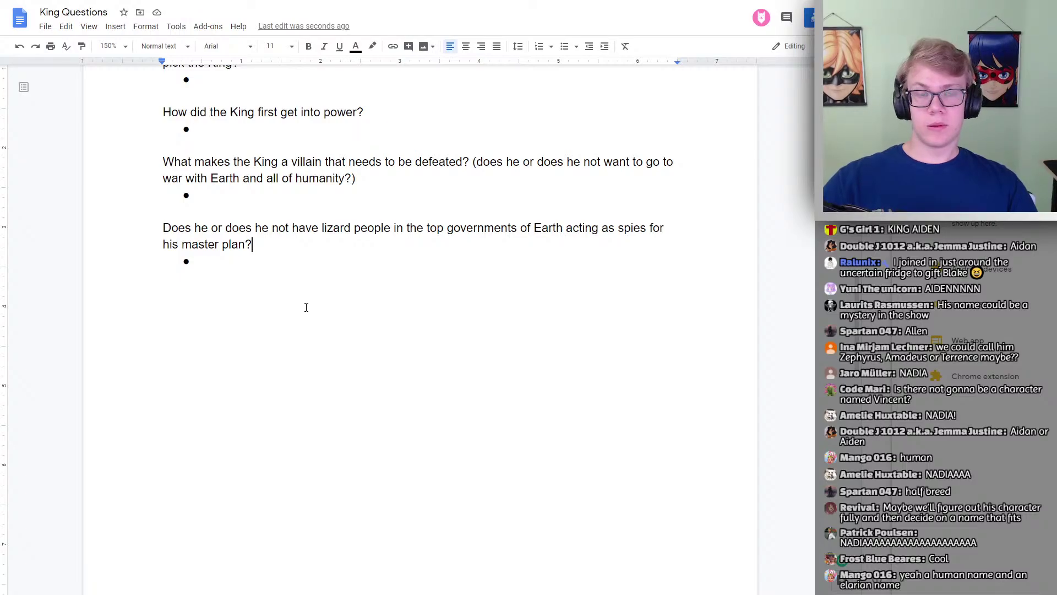
Enter Eden in the bullet under the question about the King's name.
scroll(306, 307, up, 20)
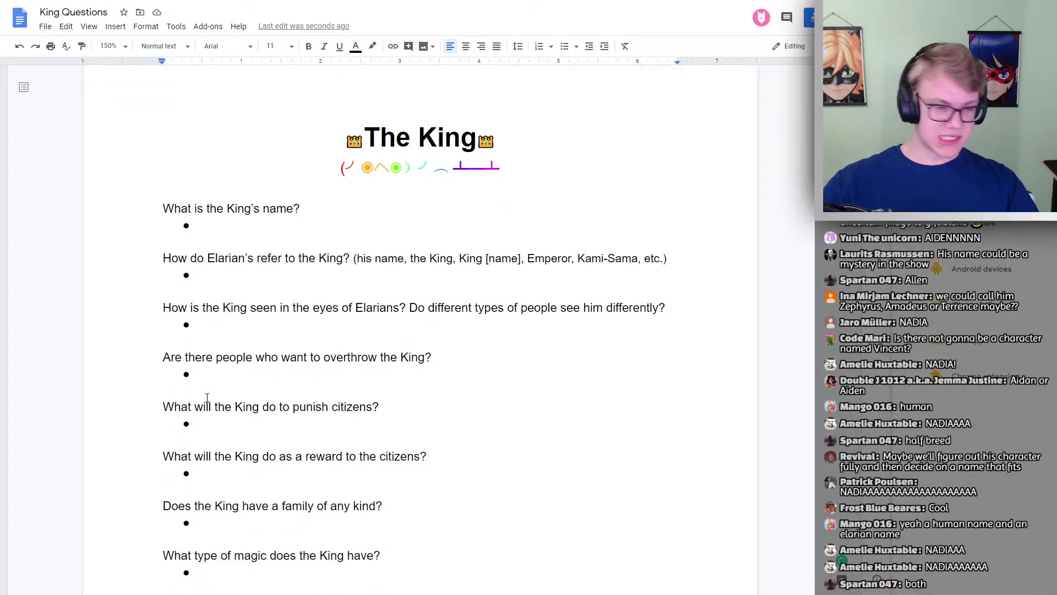
scroll(208, 401, down, 5)
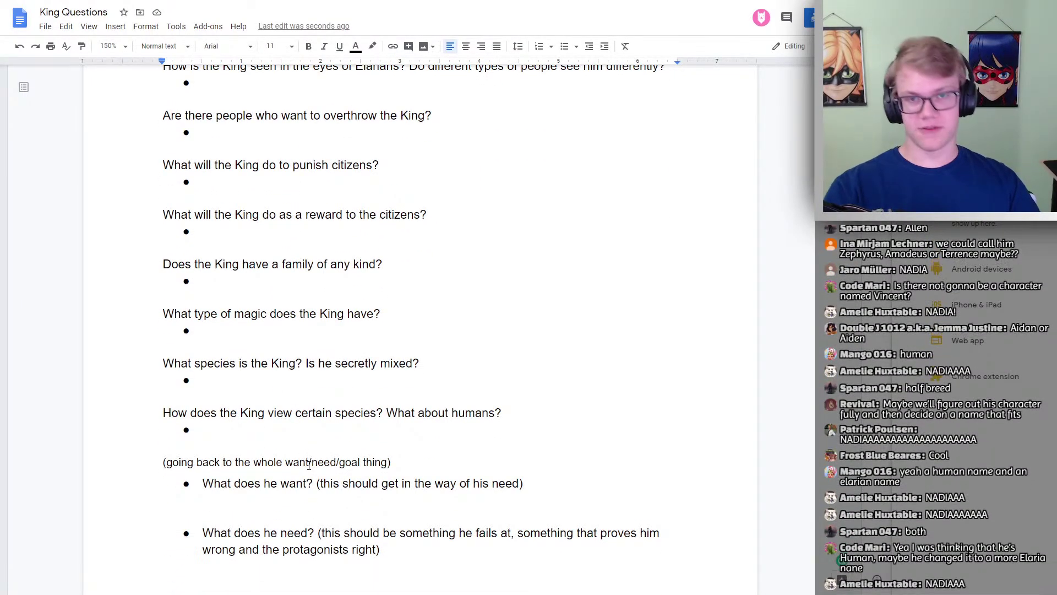
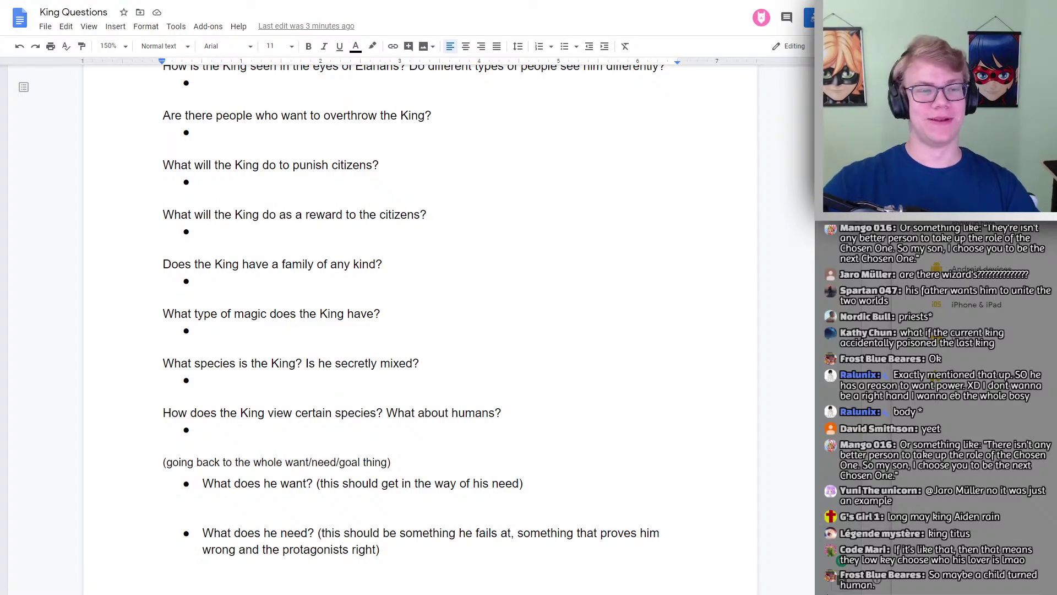
scroll(331, 374, up, 5)
click(220, 259)
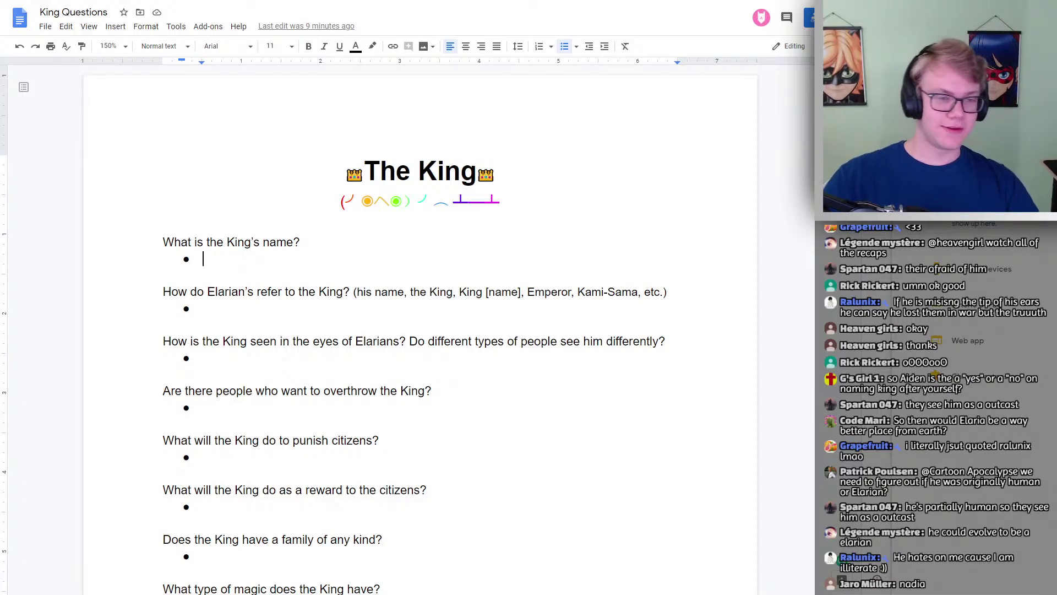
text(Edn)
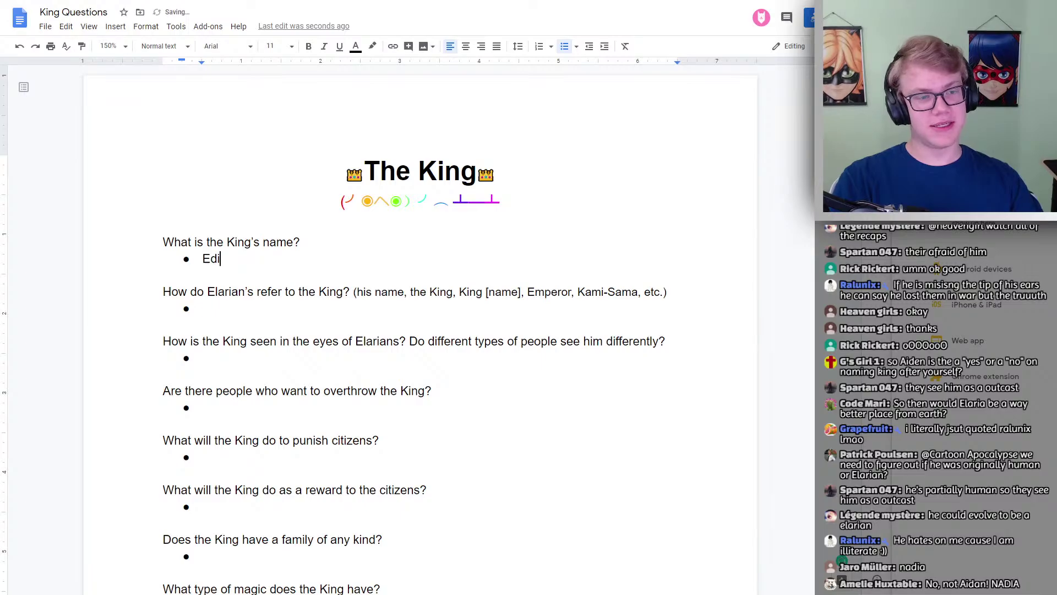
key(BackSpace)
text(en)
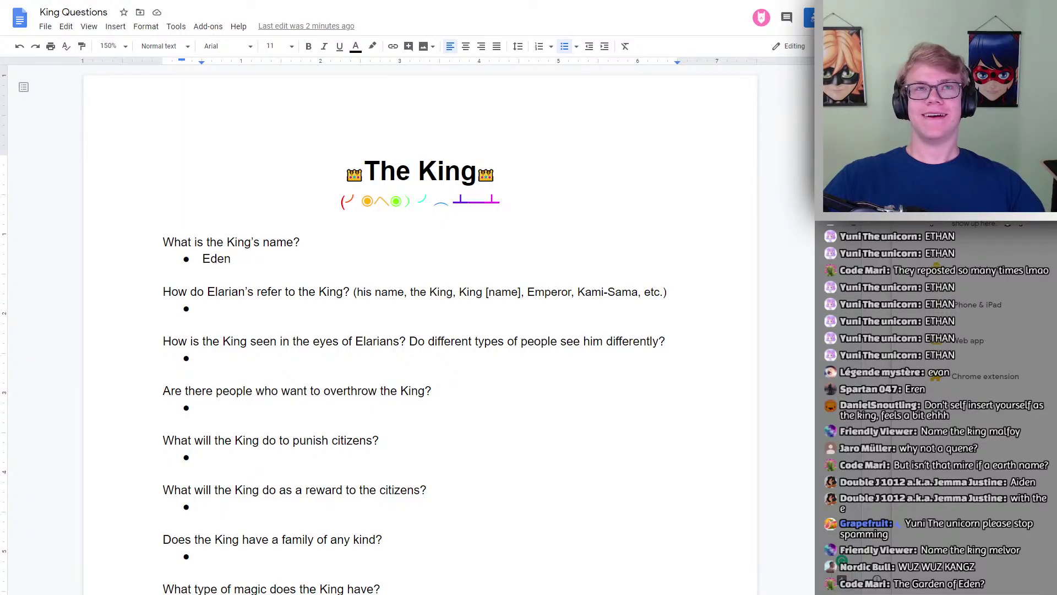
Switch to the Google image results for "eden game" and view the Eden World Builder creatures and Sarlaac Pit images.
drag(771, 594, 386, 8)
scroll(282, 320, up, 4)
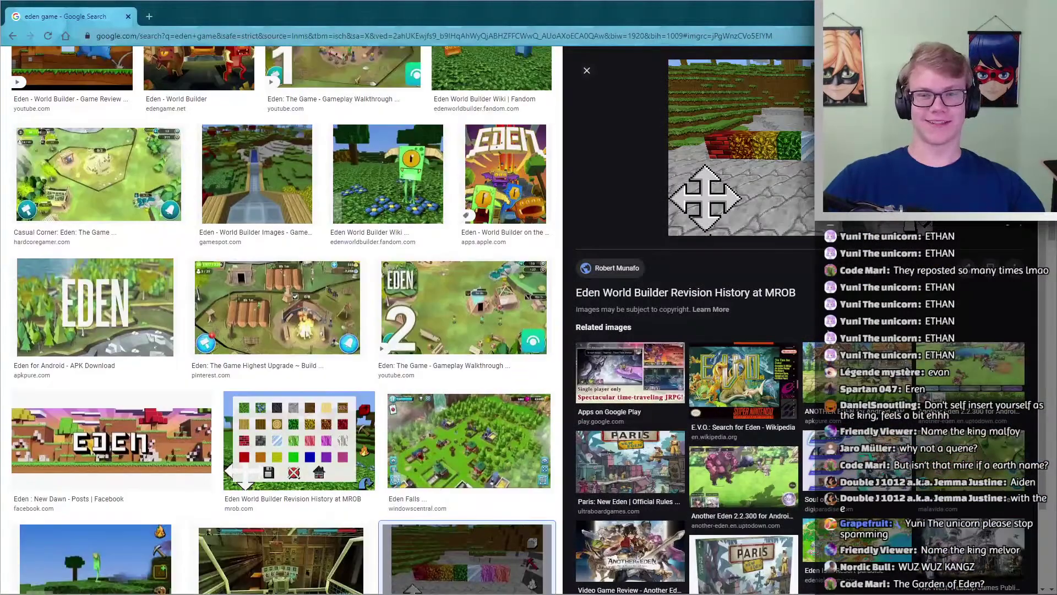
scroll(511, 237, up, 3)
scroll(511, 237, down, 1)
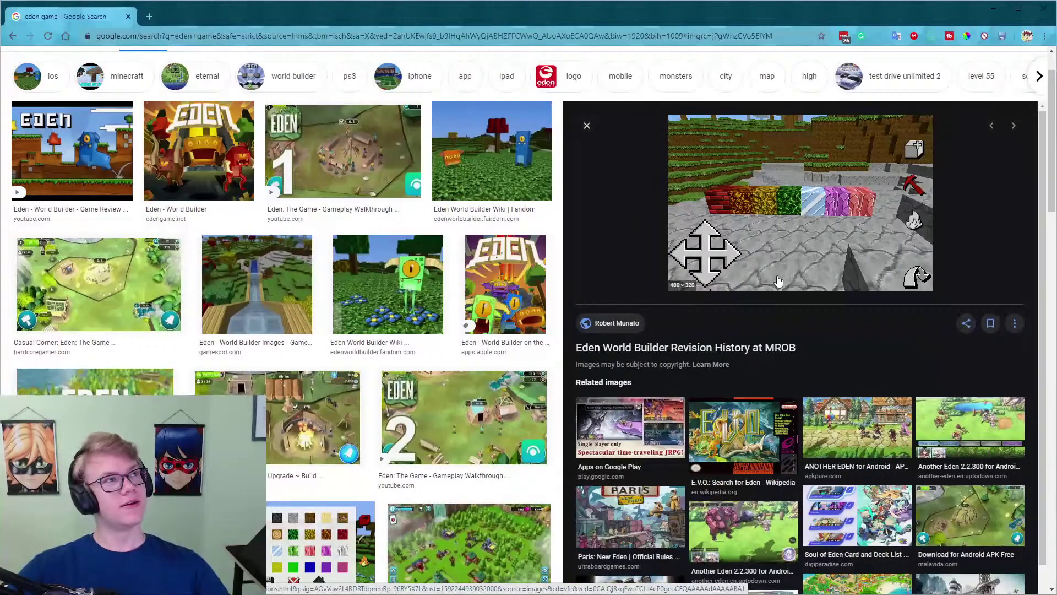
key(F11)
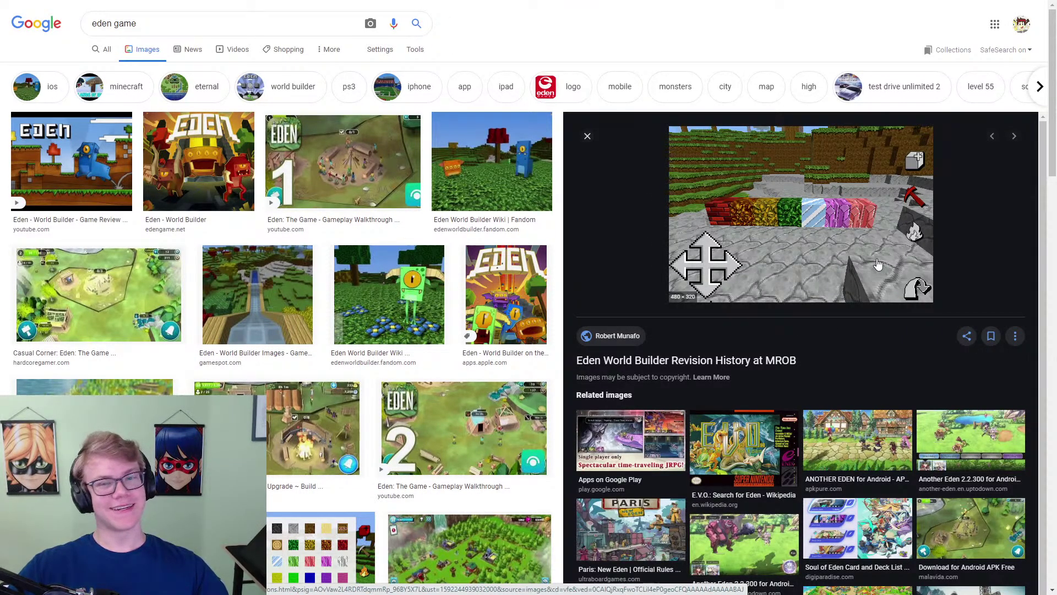
click(487, 153)
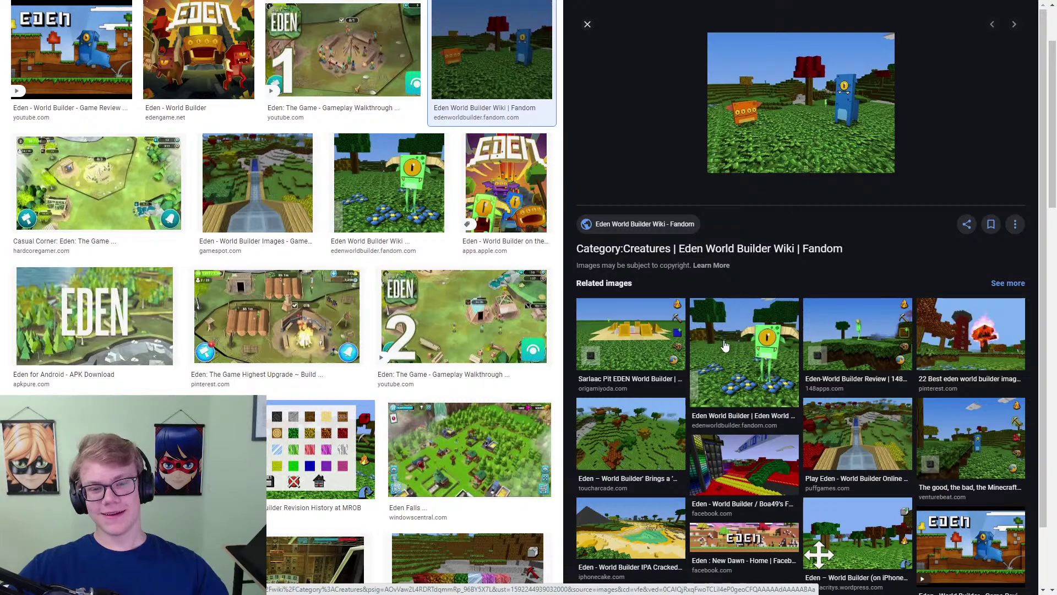
click(638, 334)
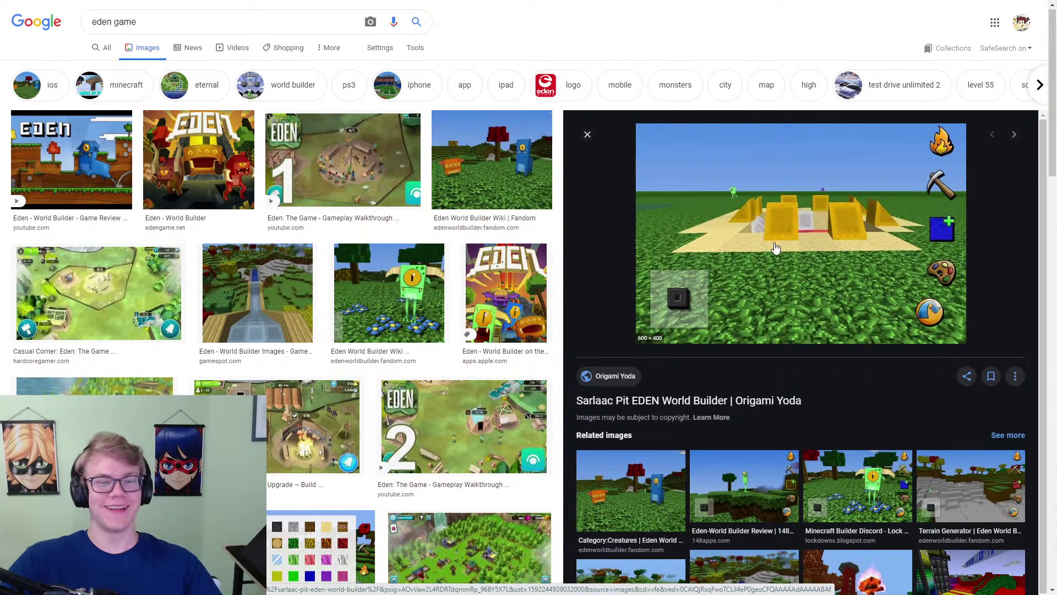
Examine the GameSpot, Eden for Android and Eden: New Dawn images, plus related Eden World Builder screenshots.
click(258, 292)
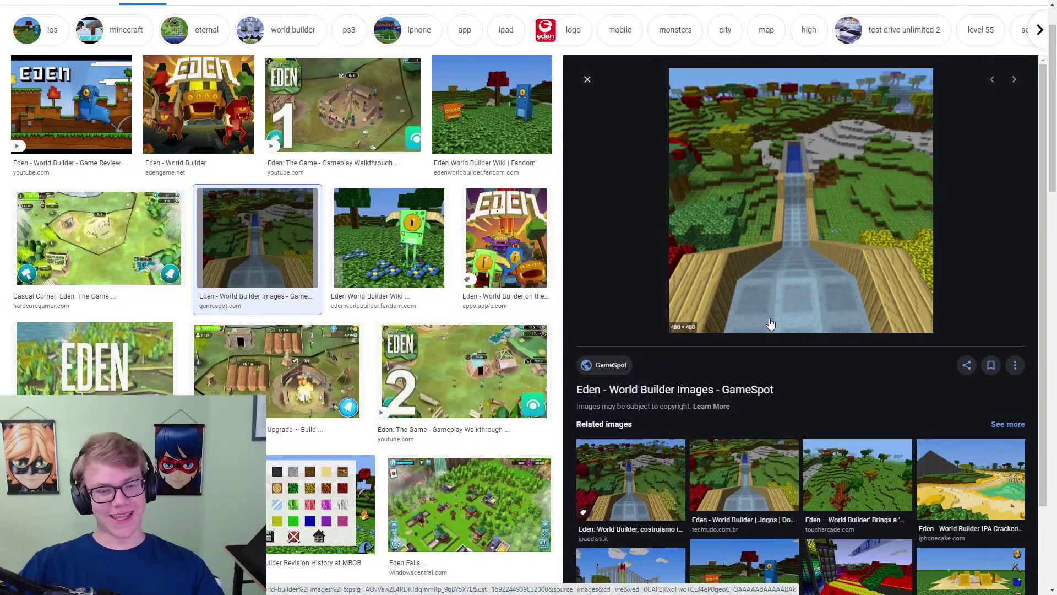
scroll(284, 282, down, 3)
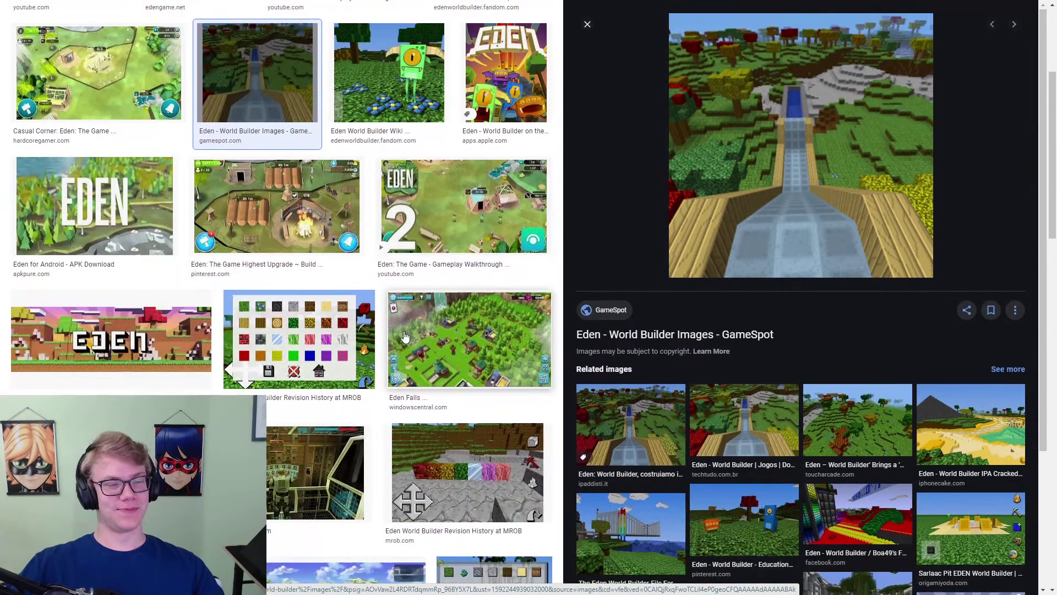
click(94, 206)
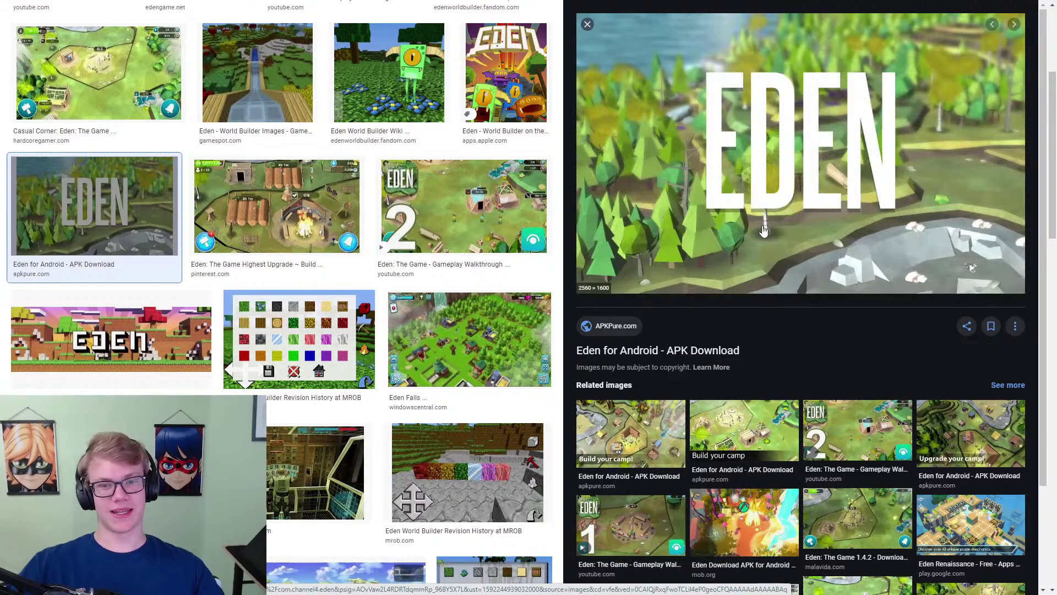
click(110, 339)
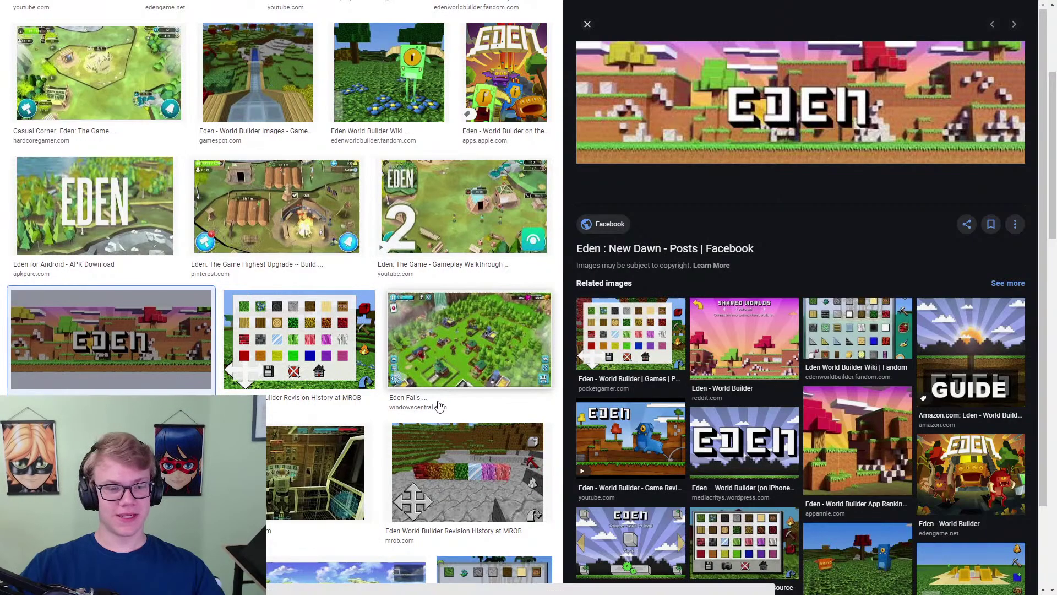
click(252, 357)
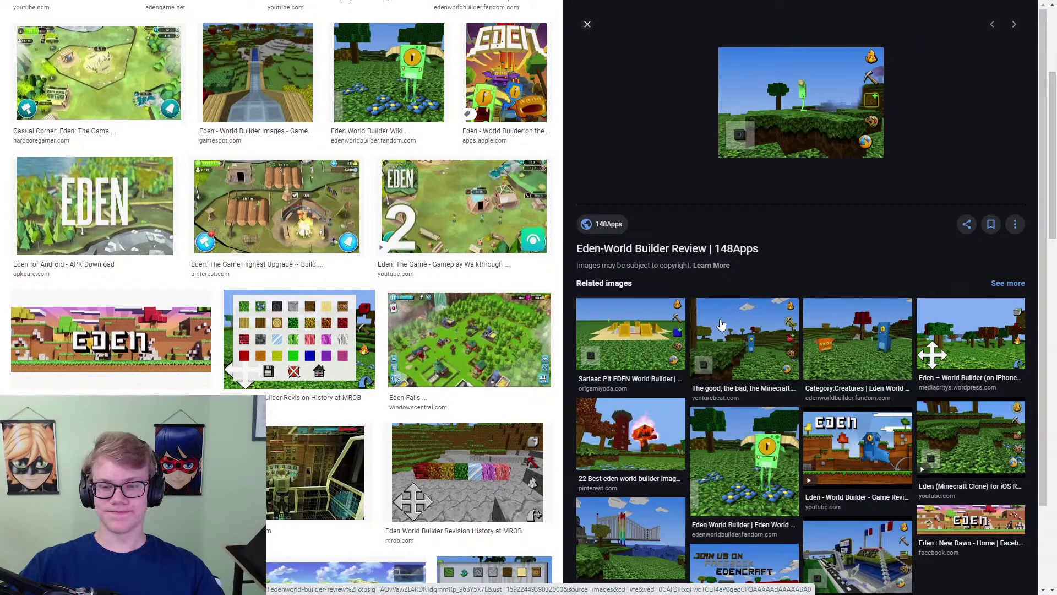
click(631, 435)
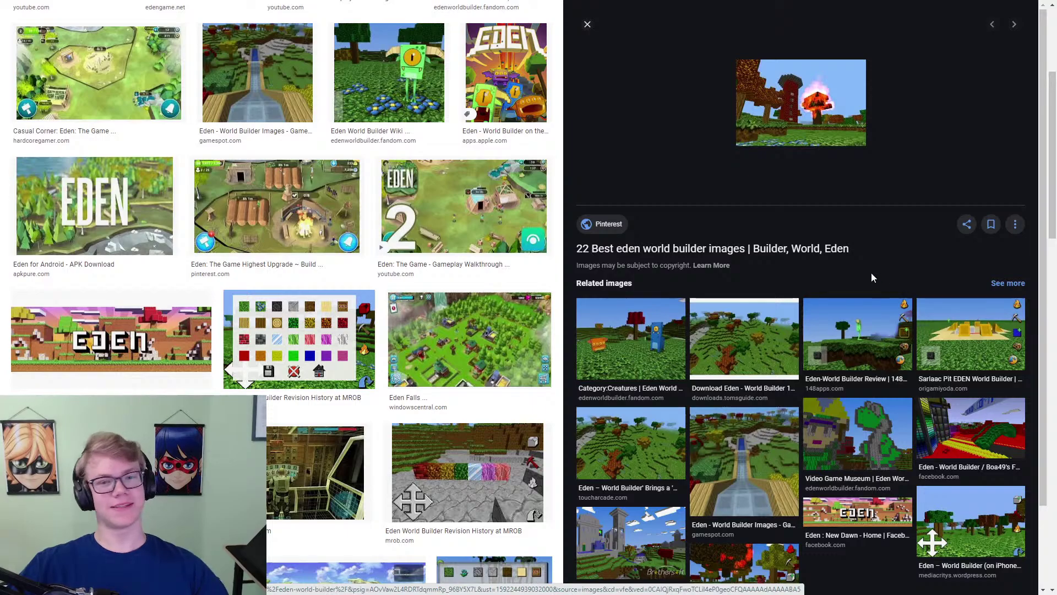
Return to the King Questions document and delete Eden from the King's name bullet.
key(ctrl+Tab)
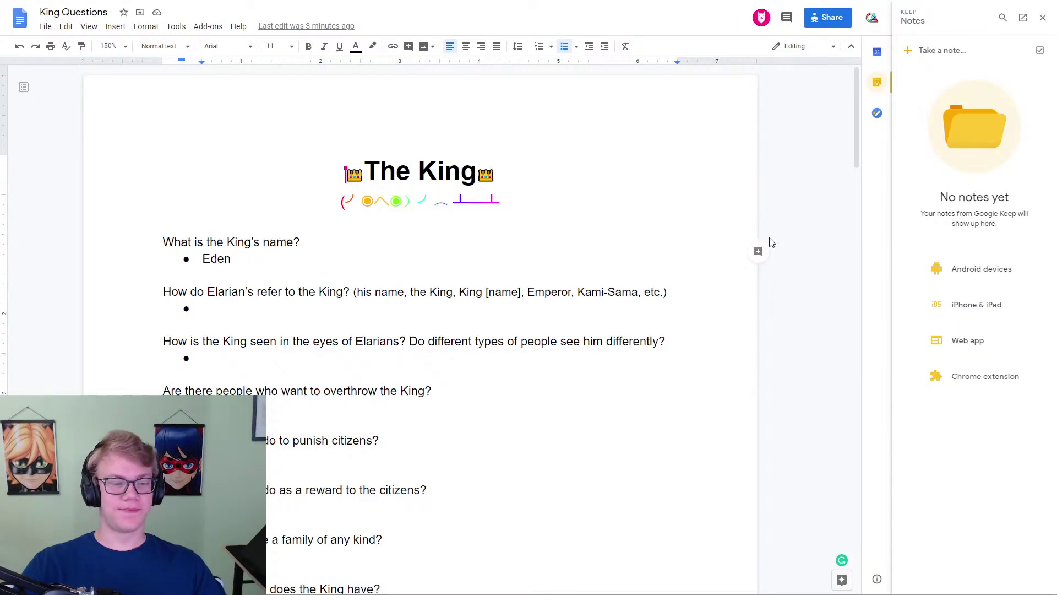
drag(233, 259, 202, 260)
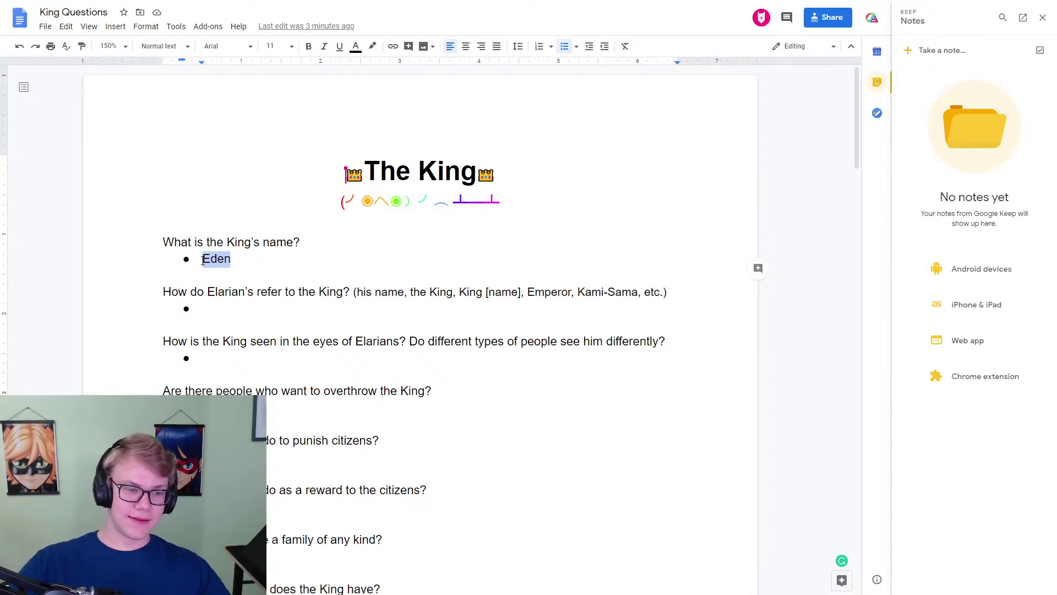
key(BackSpace)
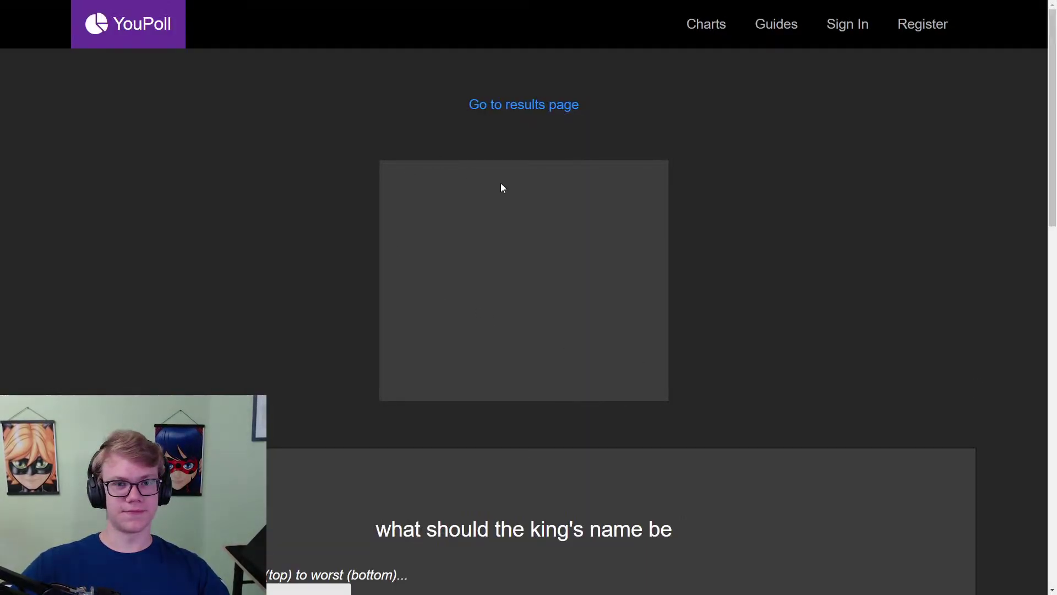
Review the YouPoll options for the king's name and return to the King Questions document.
scroll(771, 319, down, 8)
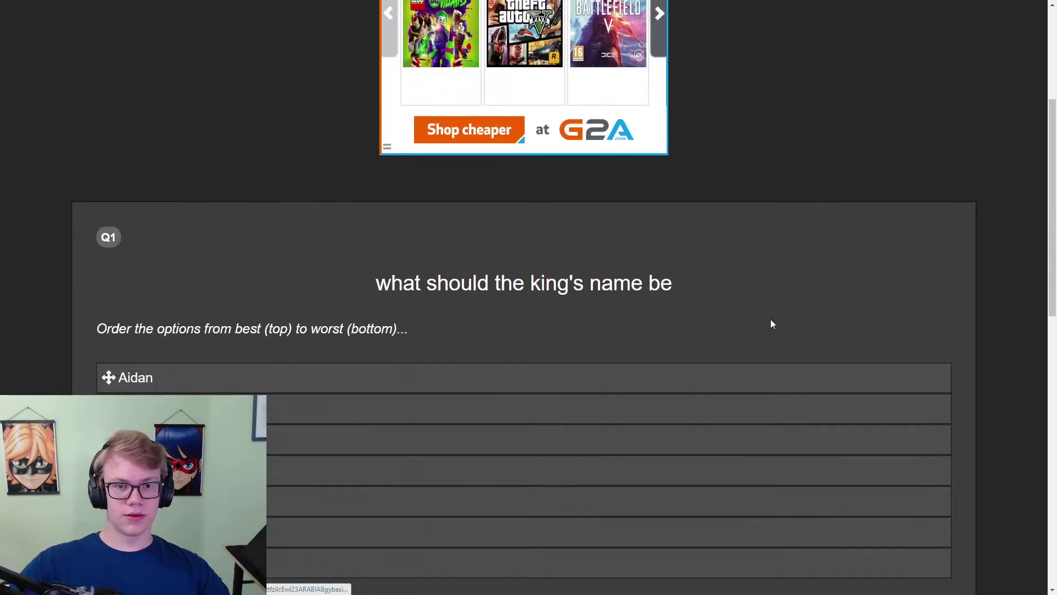
scroll(438, 311, up, 1)
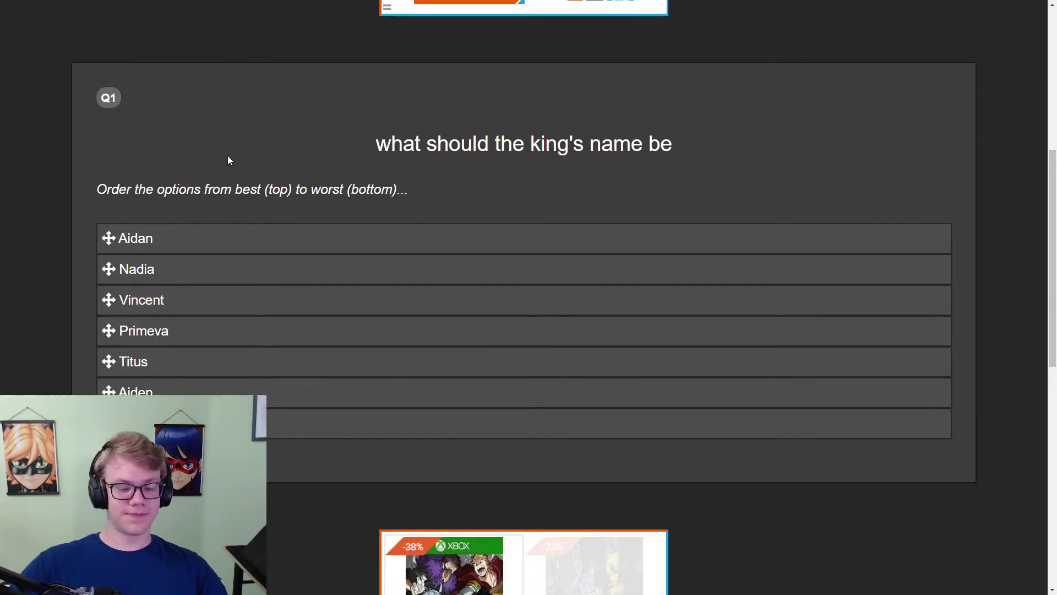
key(F11)
click(68, 10)
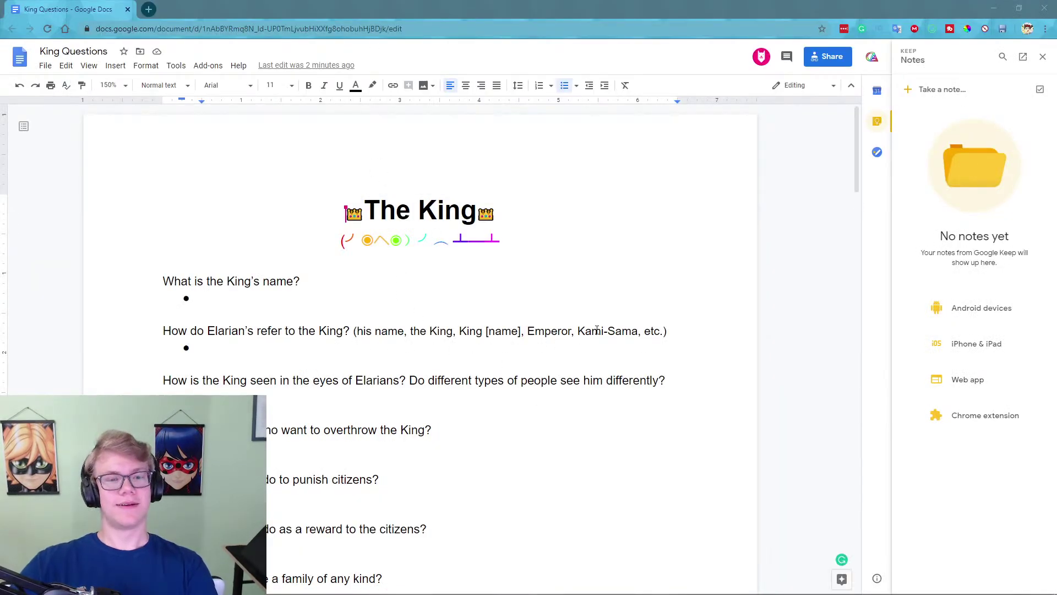
key(F11)
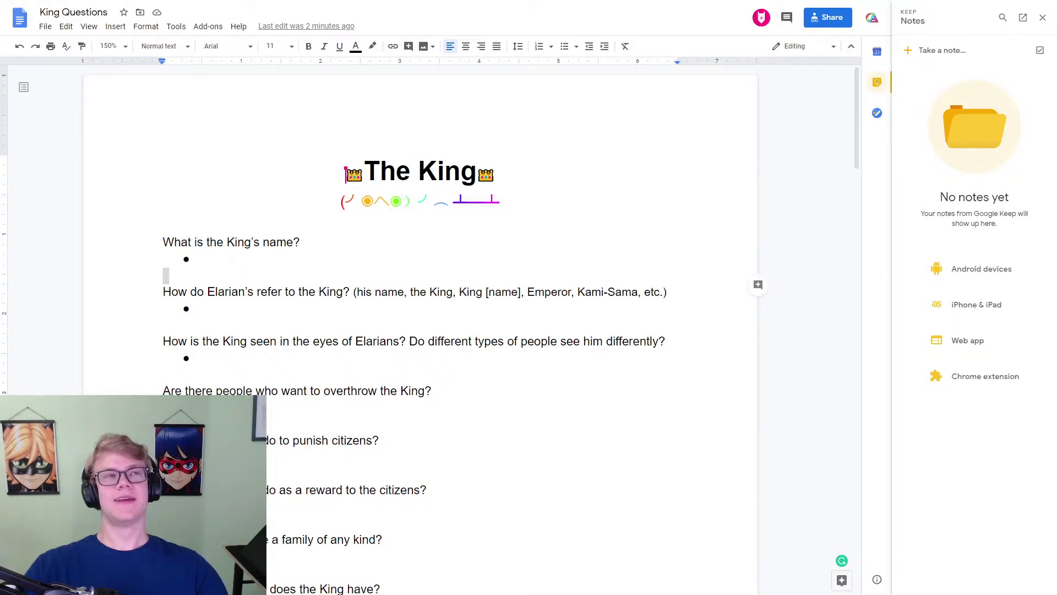
Enter Melvor as the King's name and ignore the Grammarly spelling suggestion for it.
click(655, 341)
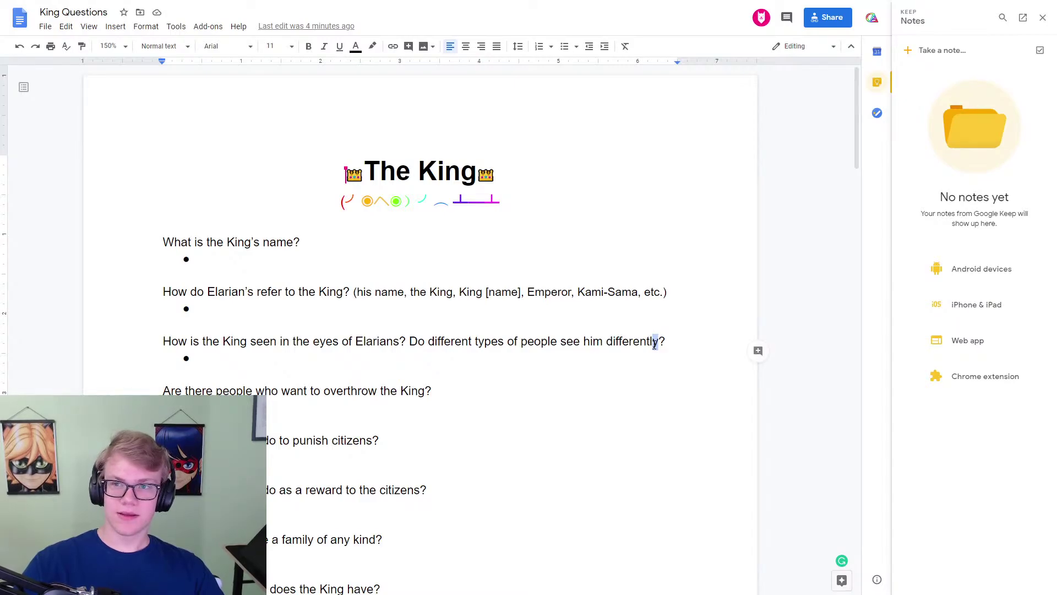
click(241, 260)
text(Melvor)
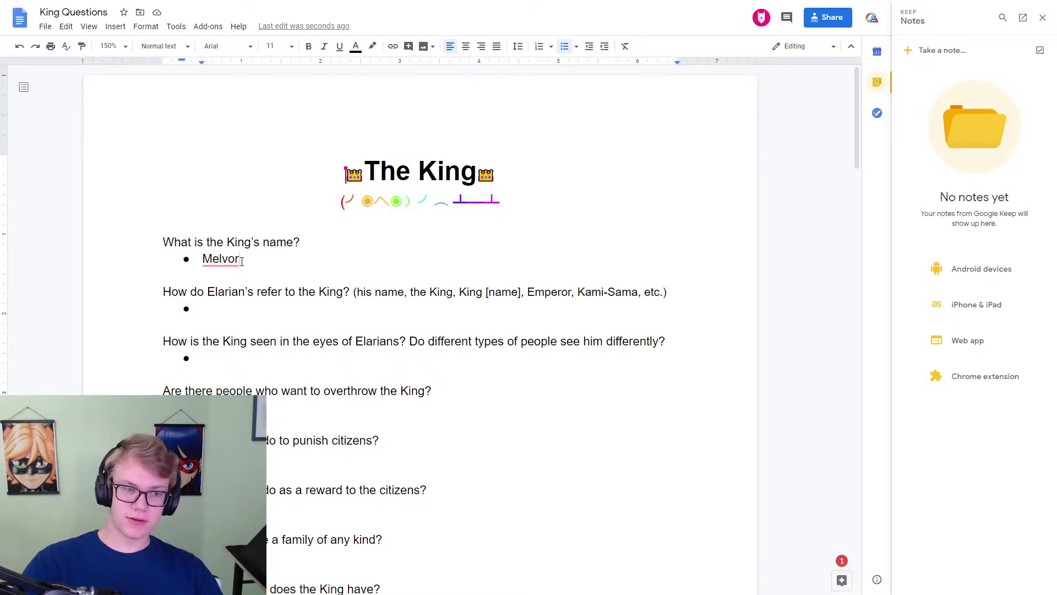
mouse_move(224, 261)
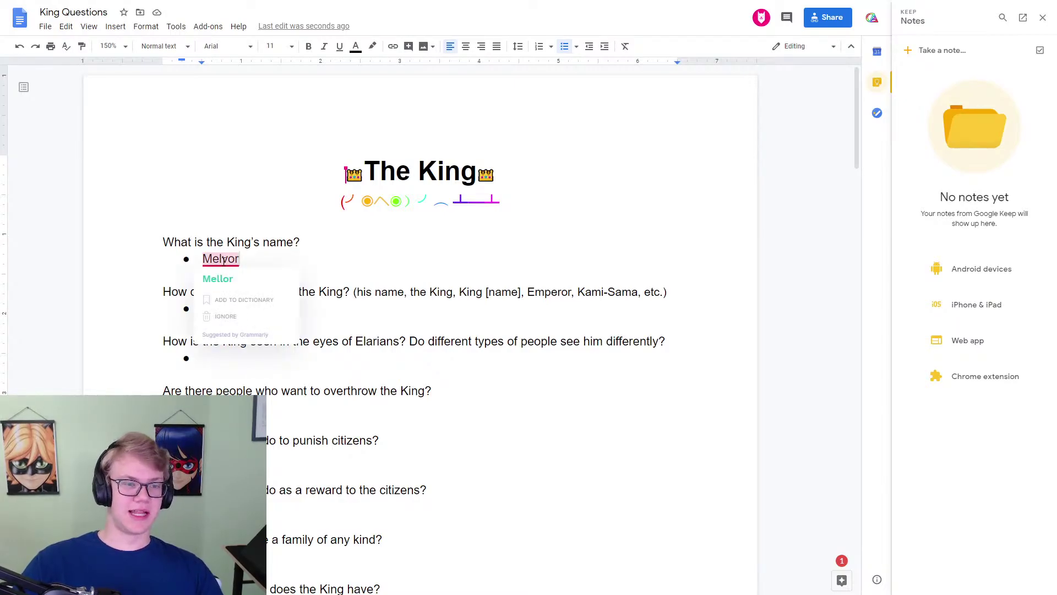
click(225, 316)
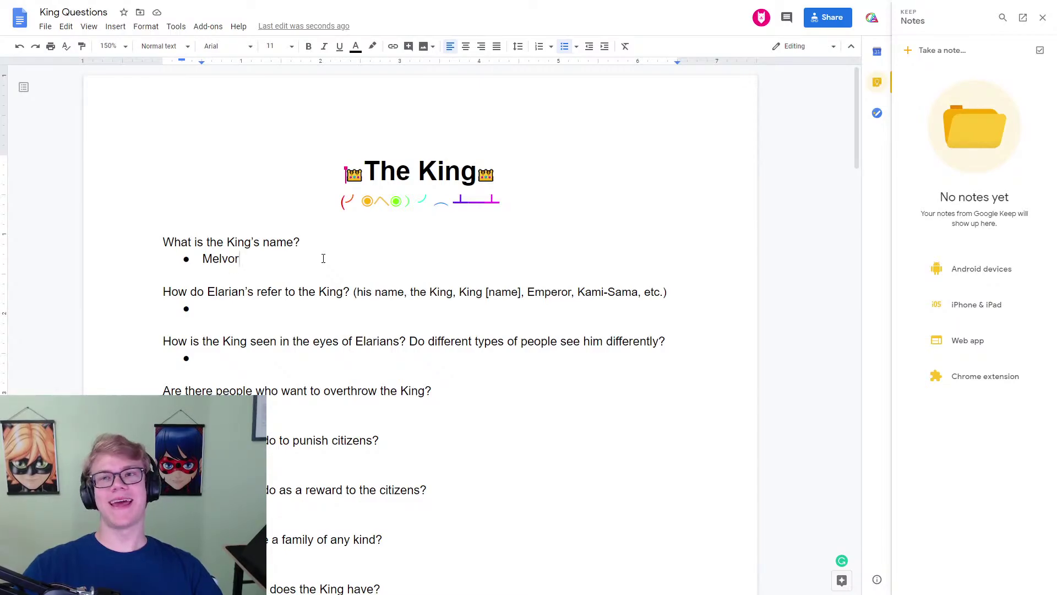
Change the King's name from Melvor to Mendax.
mouse_move(240, 259)
mouse_down()
mouse_move(210, 259)
mouse_move(219, 257)
mouse_up()
text(ndax)
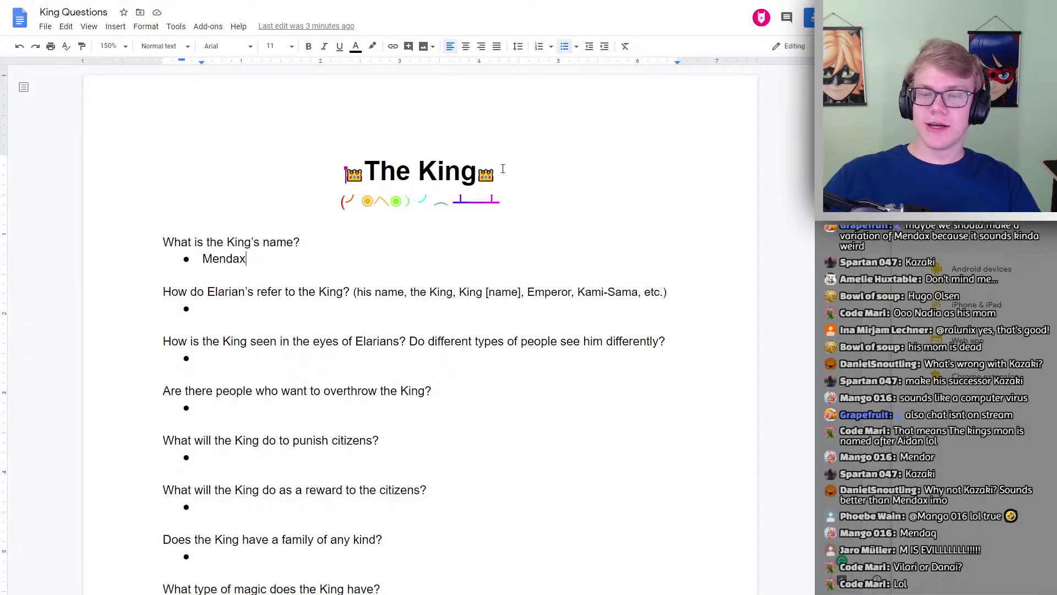
Delete Mendax from the King's name bullet, leaving the bullet empty.
double_click(225, 261)
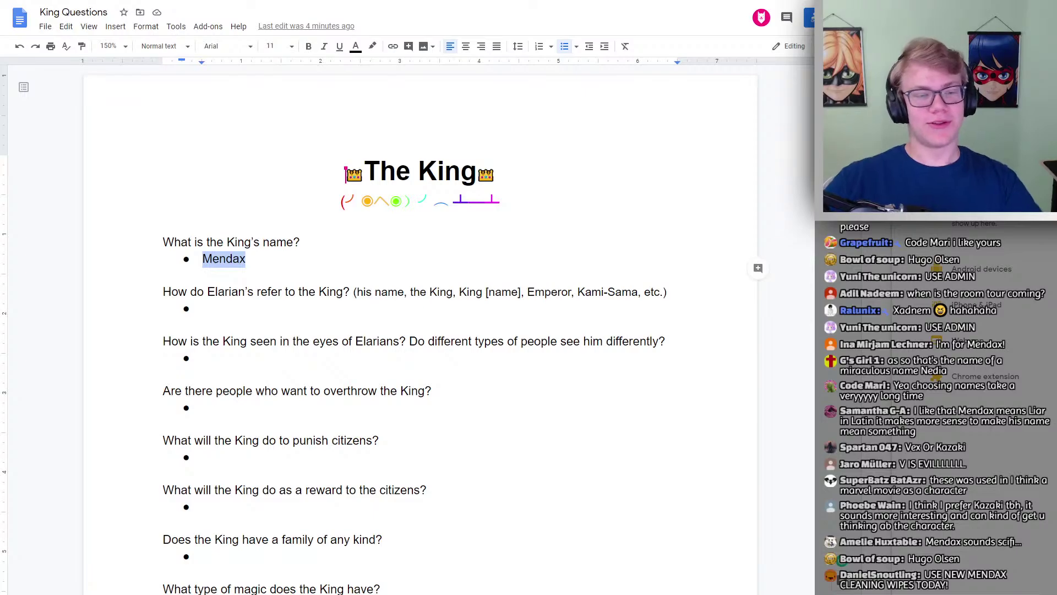
drag(246, 262, 204, 262)
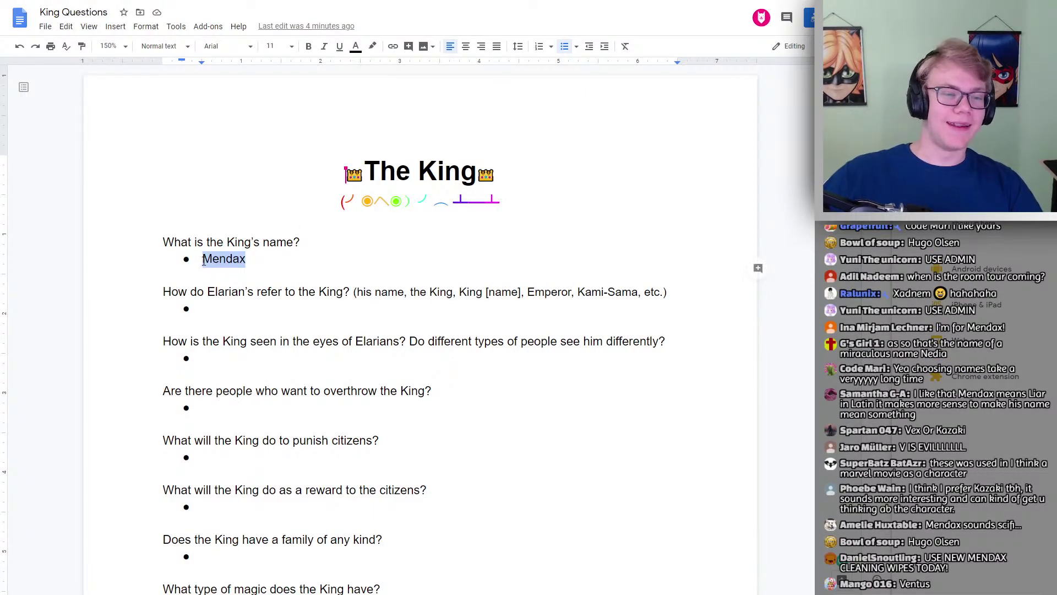
key(BackSpace)
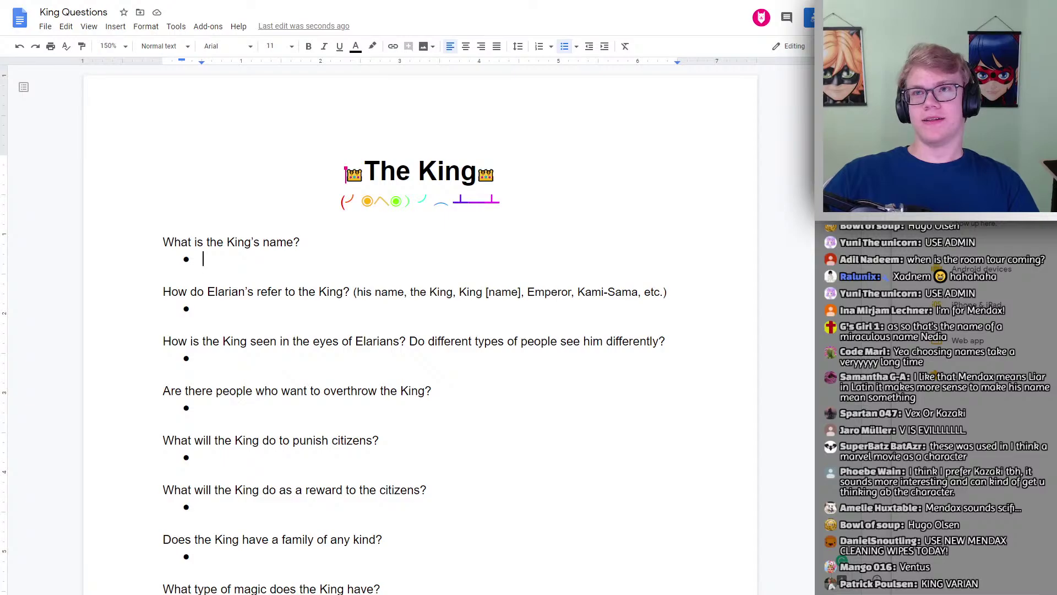
click(246, 243)
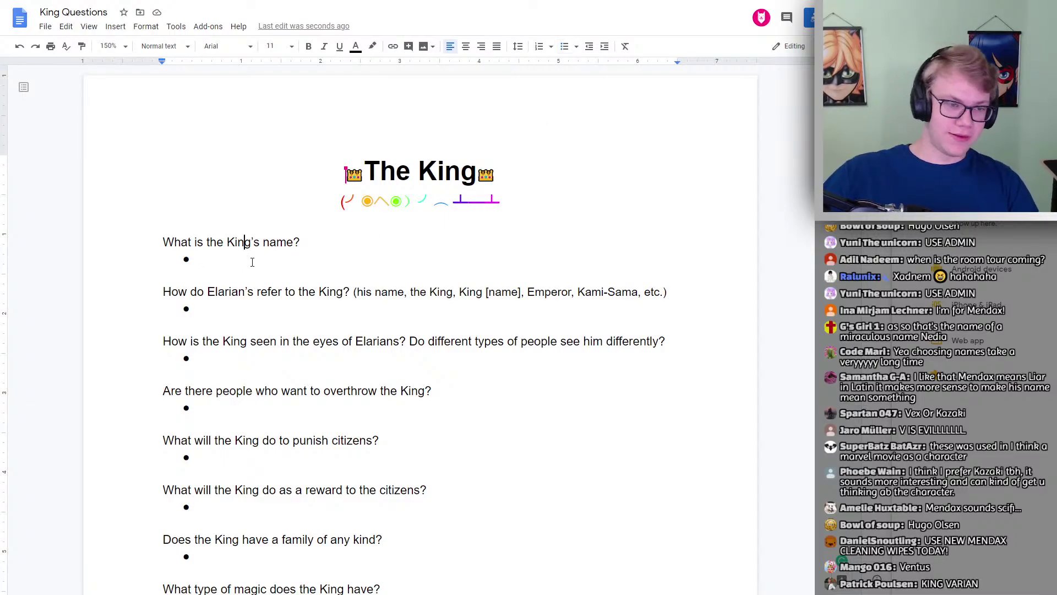
Enter Vilari as the King's name in the answer bullet under the first question.
click(252, 262)
text(Val)
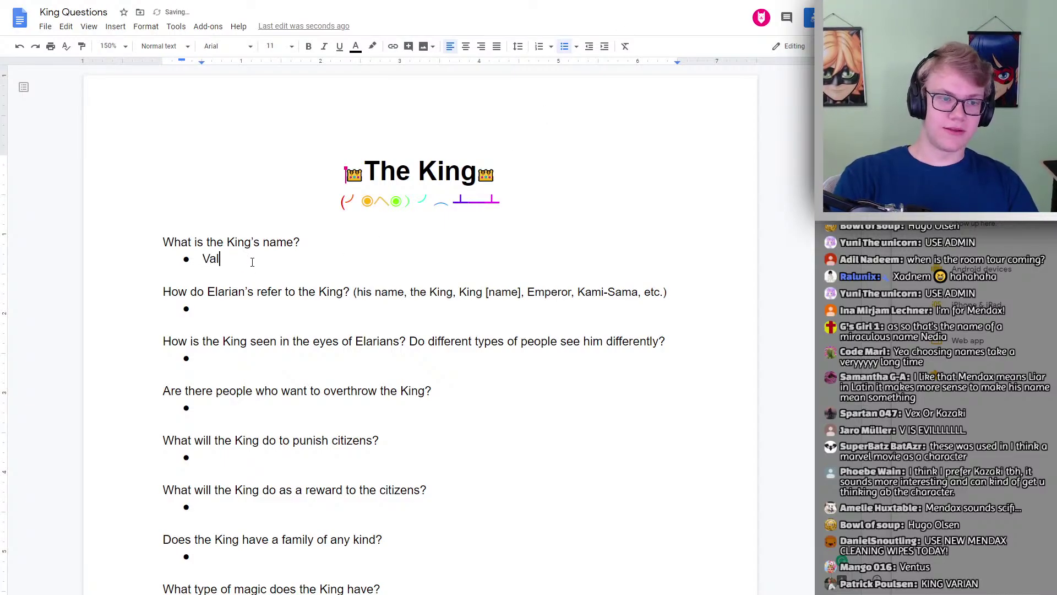
key(BackSpace)
key(BackSpace)
text(i)
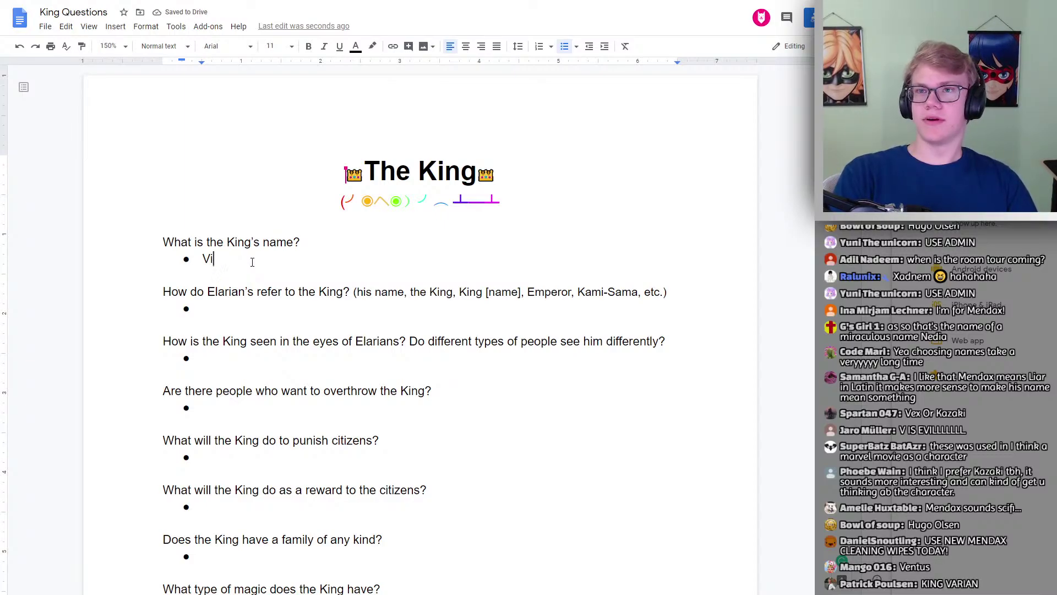
text(l)
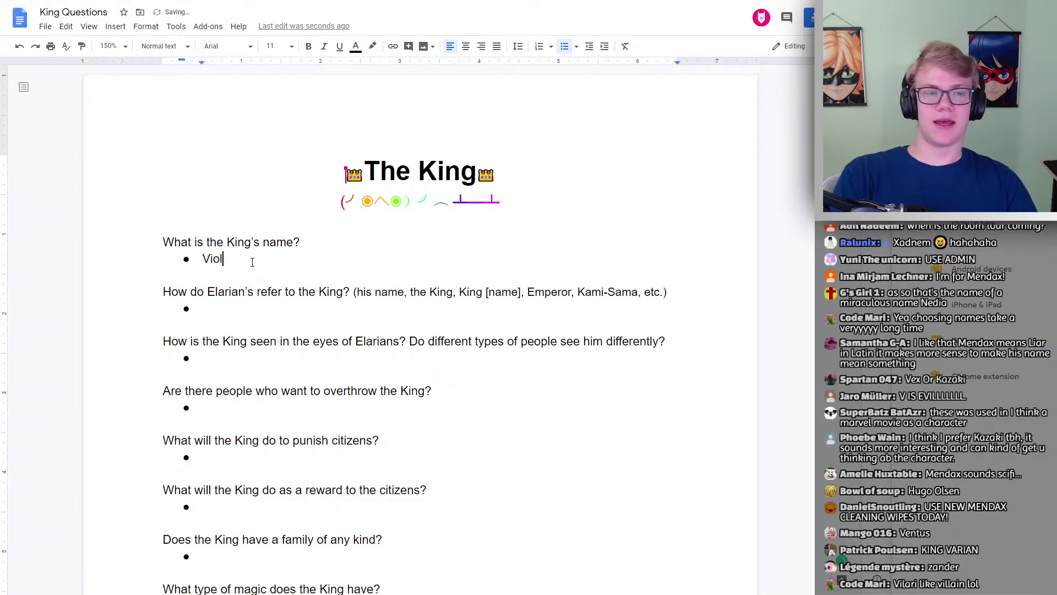
text(ario)
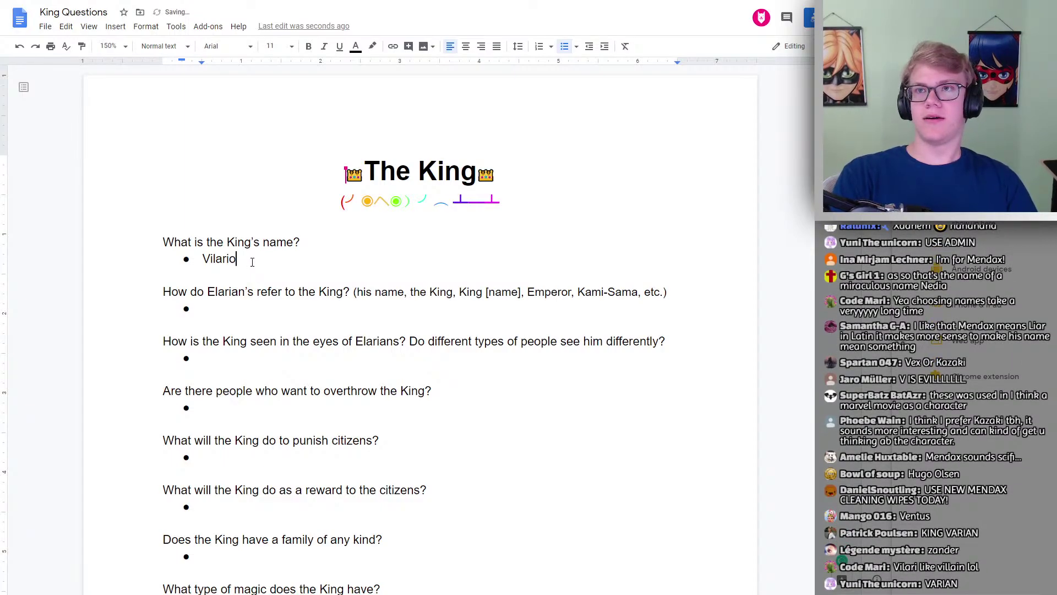
key(BackSpace)
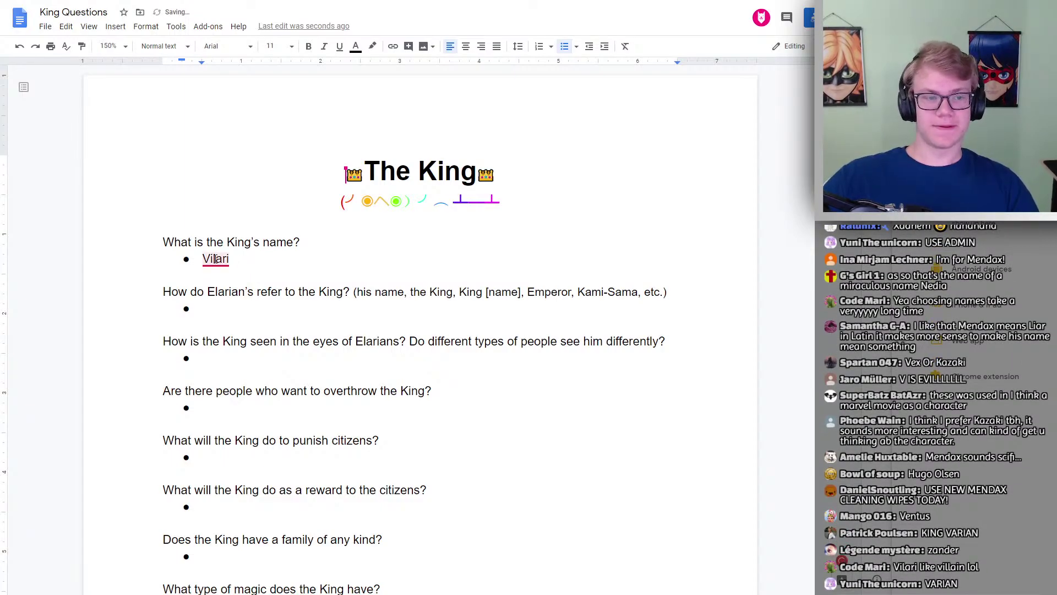
mouse_move(221, 261)
click(246, 317)
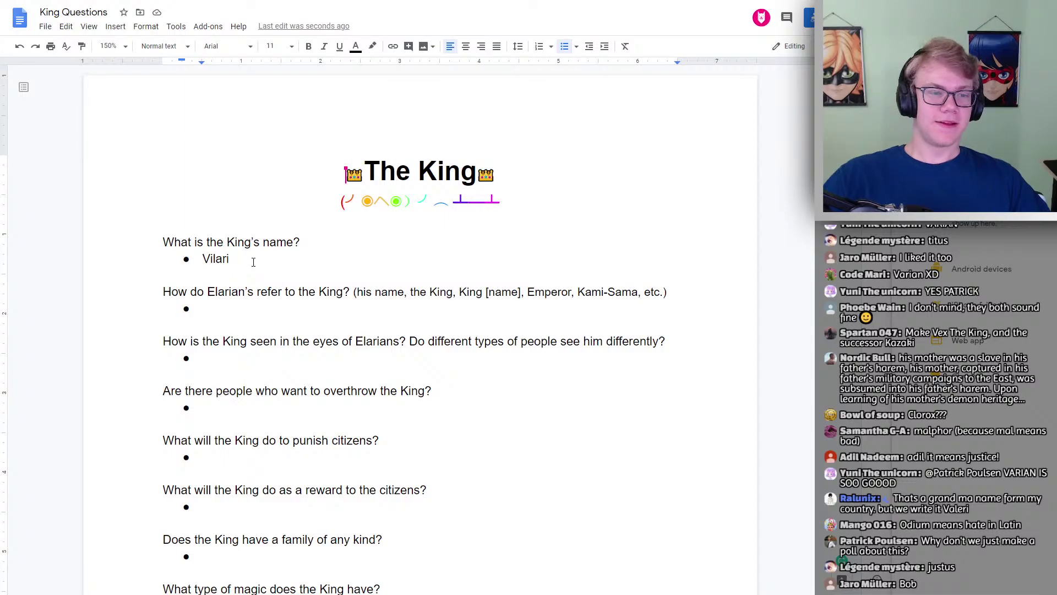
double_click(224, 260)
click(224, 261)
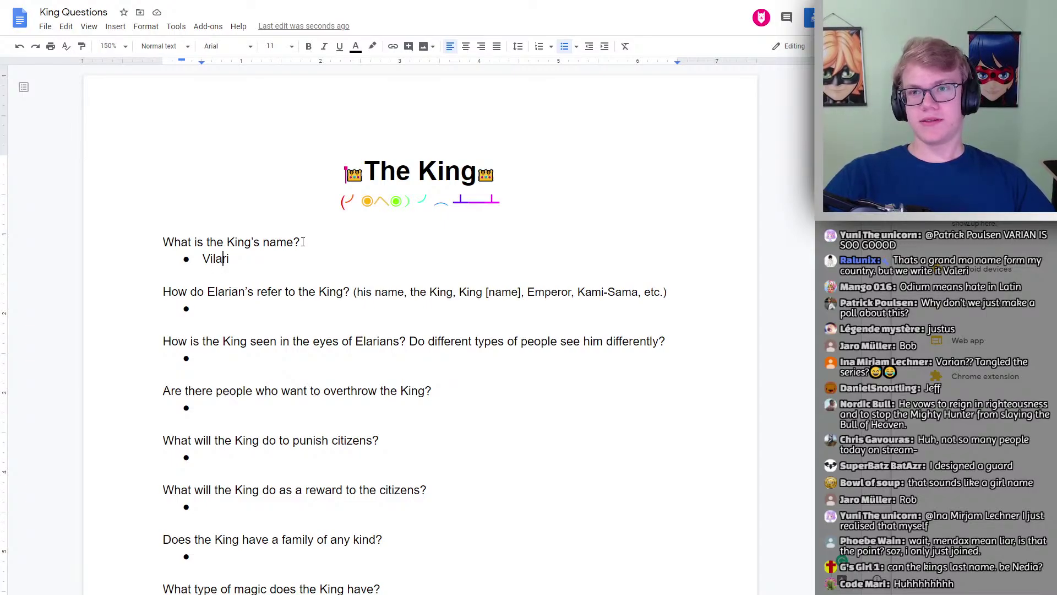
key(Left)
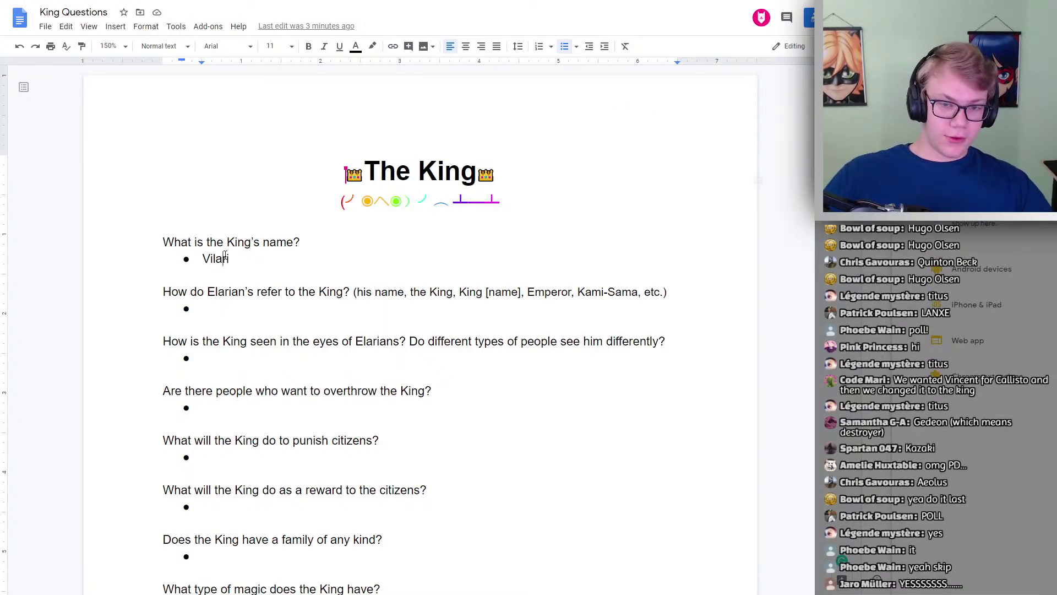
Answer the question about how Elarians refer to the King with "King".
click(205, 308)
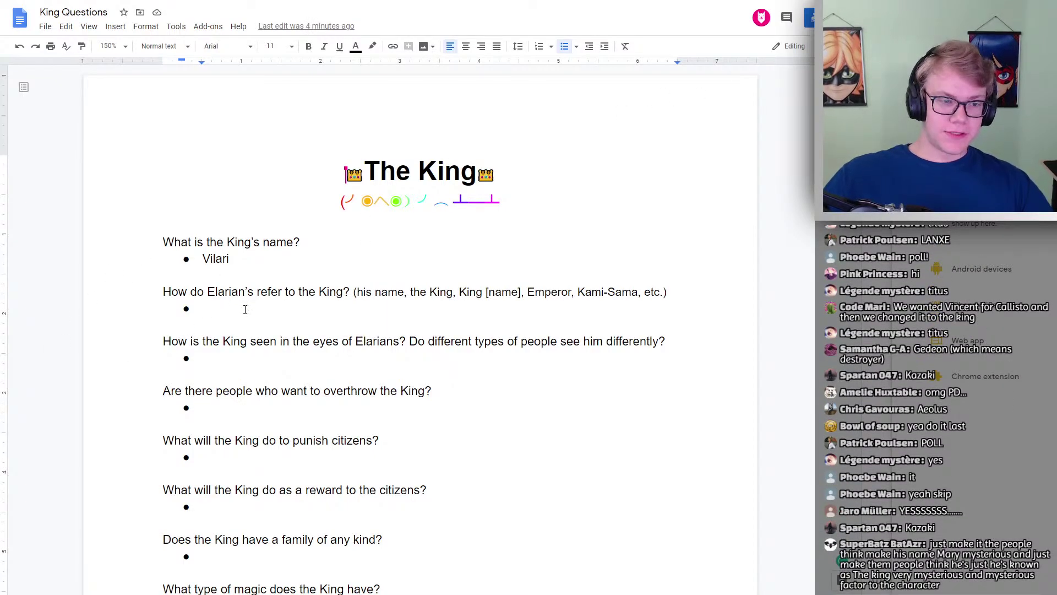
scroll(325, 287, down, 1)
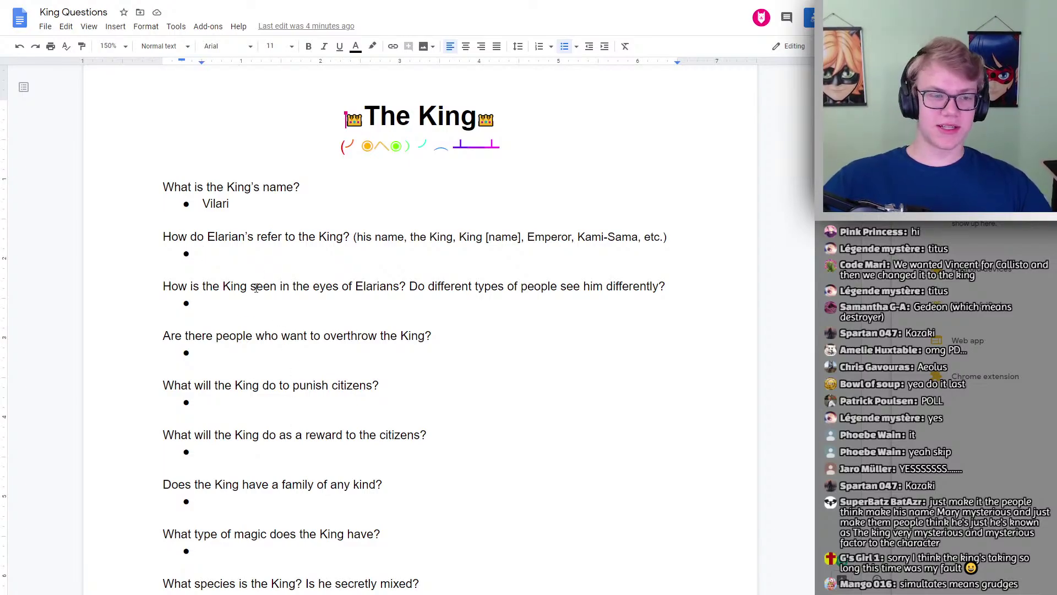
scroll(255, 321, down, 10)
scroll(255, 321, up, 10)
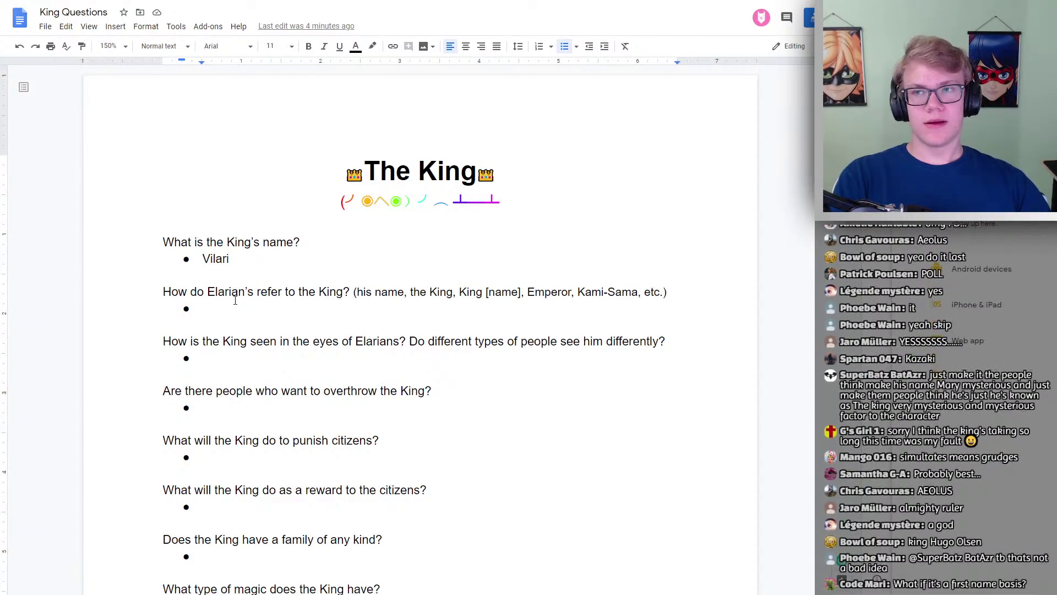
text(King)
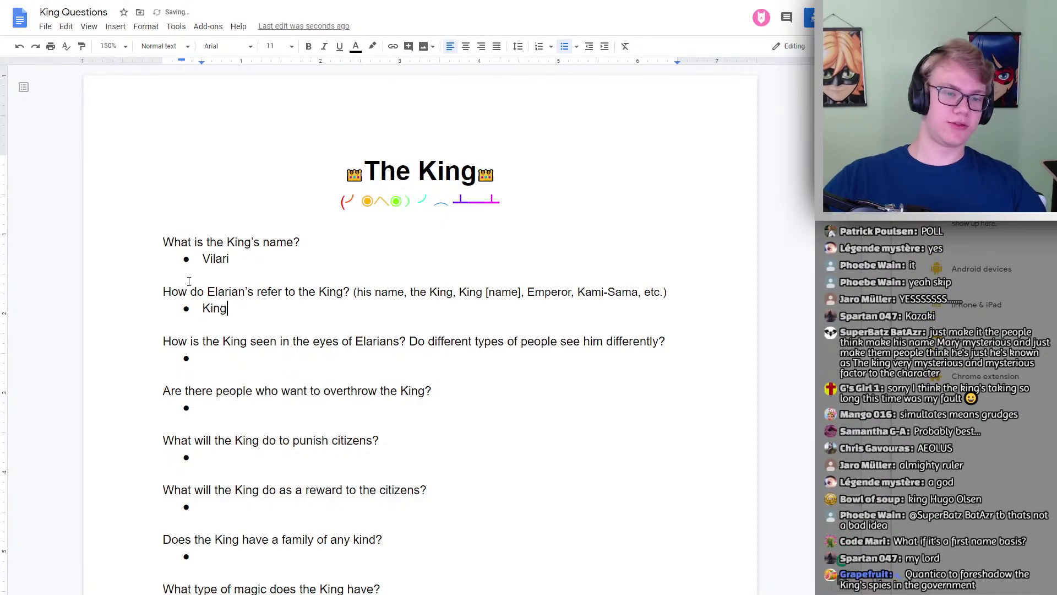
Answer how the King is seen in the eyes of Elarians with "God" and go to the overthrow question's answer bullet.
scroll(204, 281, down, 2)
click(238, 246)
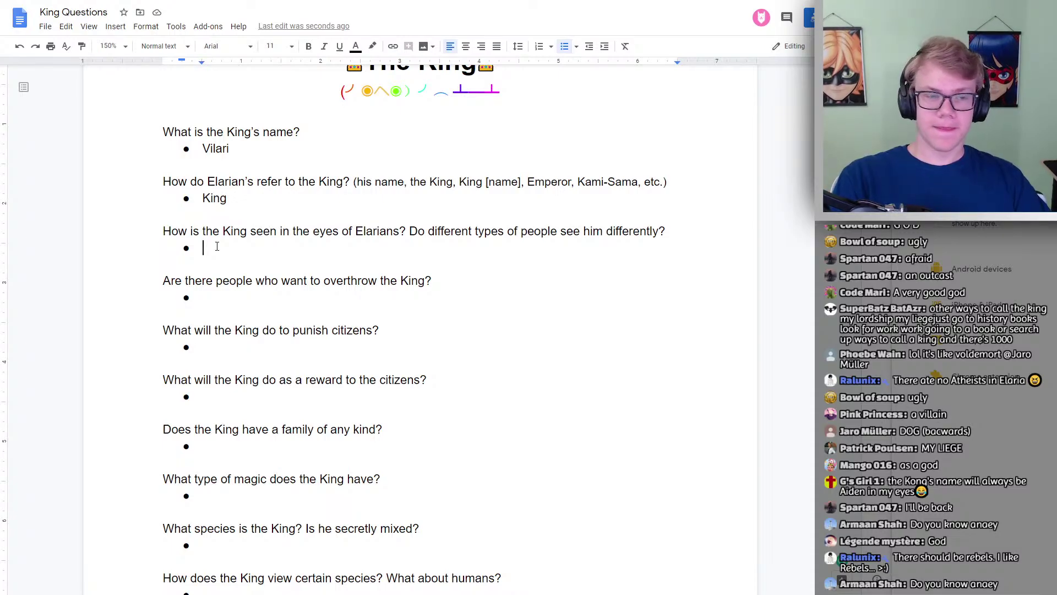
text(God)
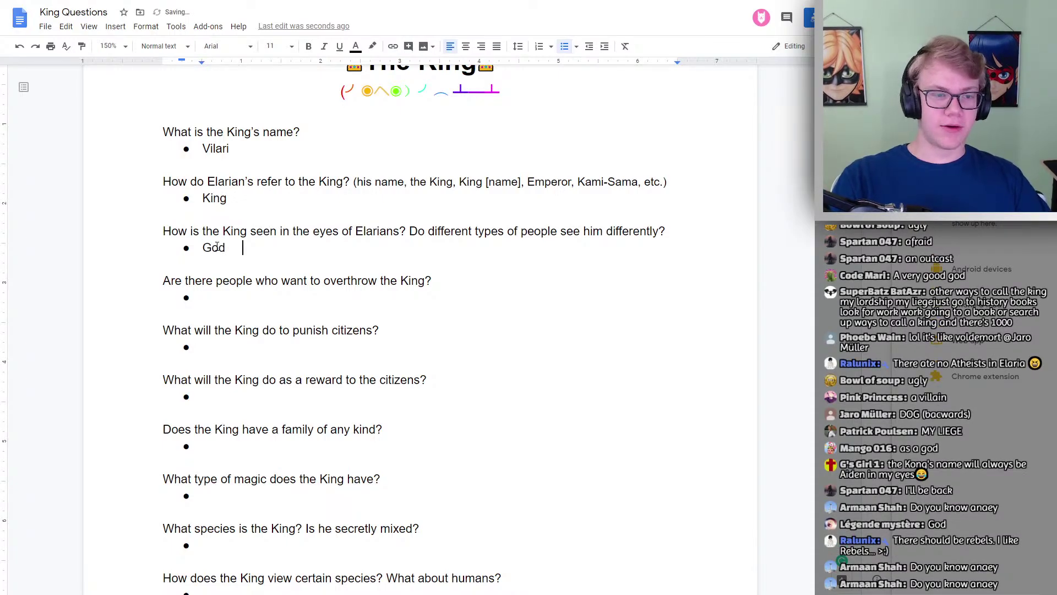
key(BackSpace)
key(BackSpace)
key(BackSpace)
key(BackSpace)
key(BackSpace)
key(Down)
key(Down)
key(Down)
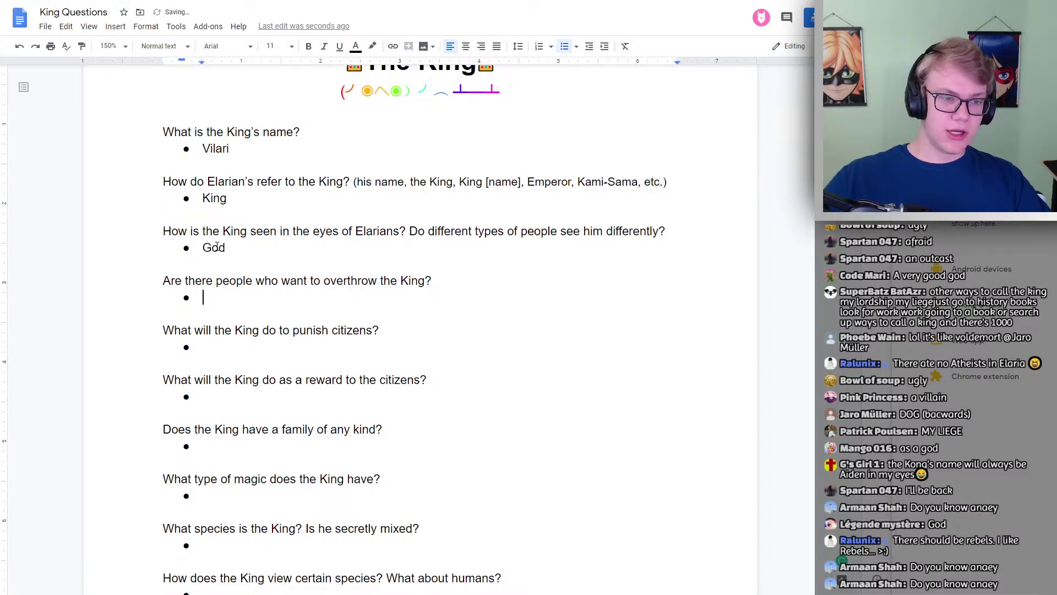
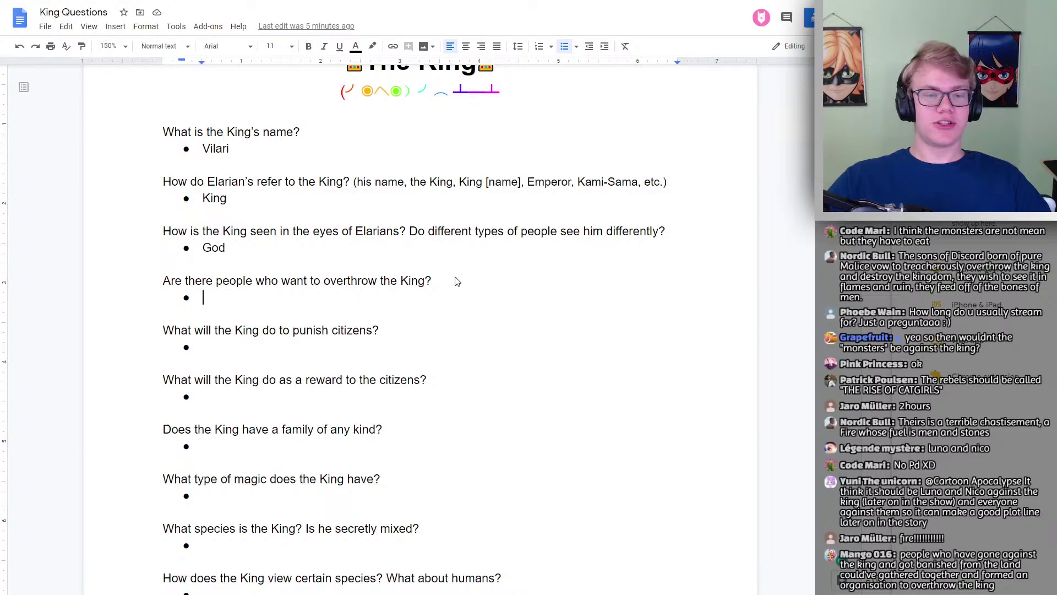
Read over the questions about people wanting to overthrow the King and about punishing citizens.
drag(457, 281, 147, 279)
click(271, 281)
click(244, 299)
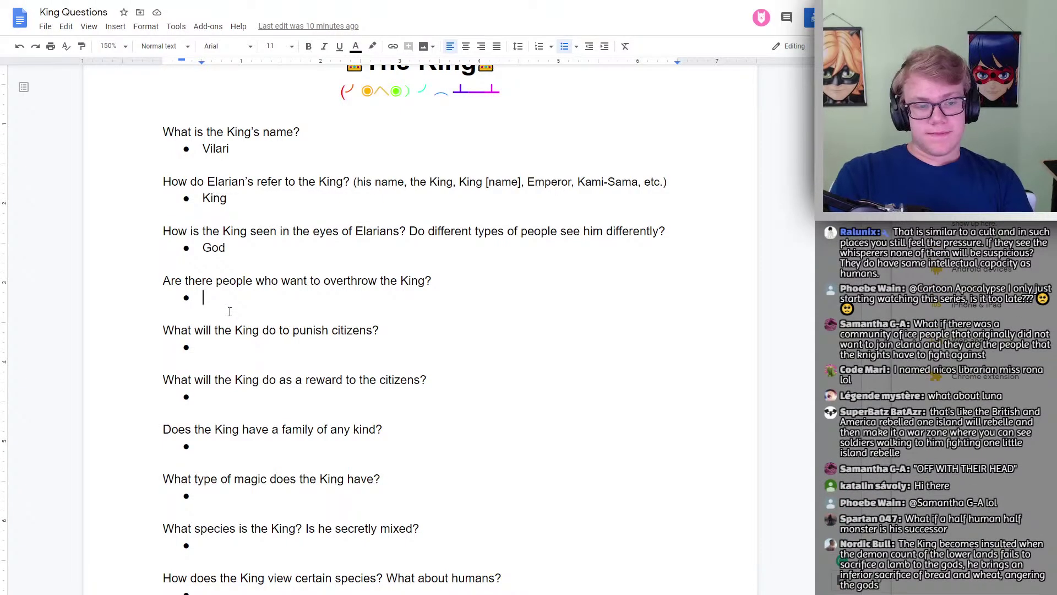
drag(380, 330, 147, 333)
click(182, 331)
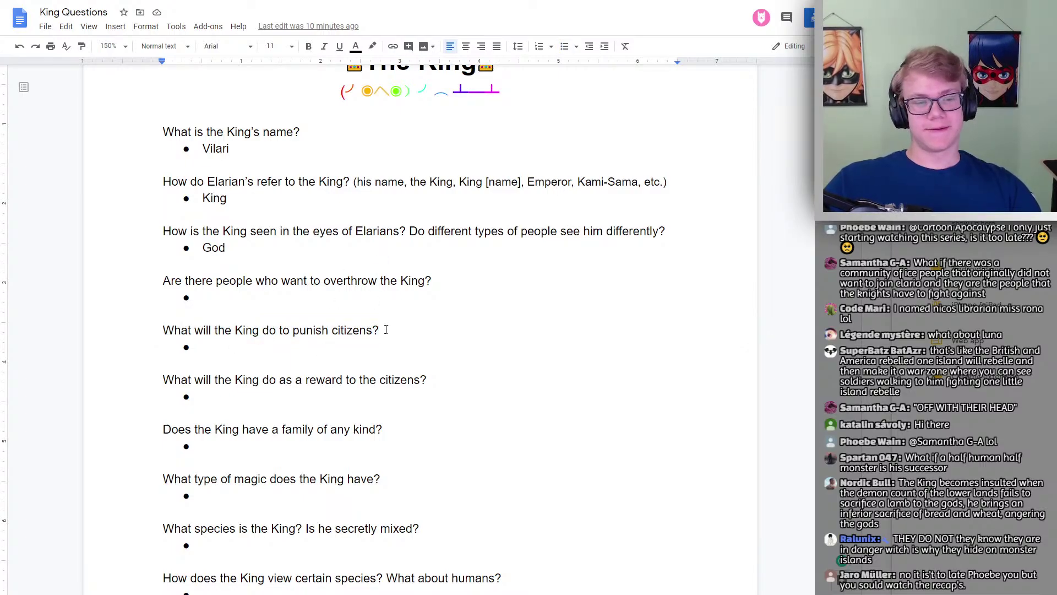
drag(379, 330, 375, 329)
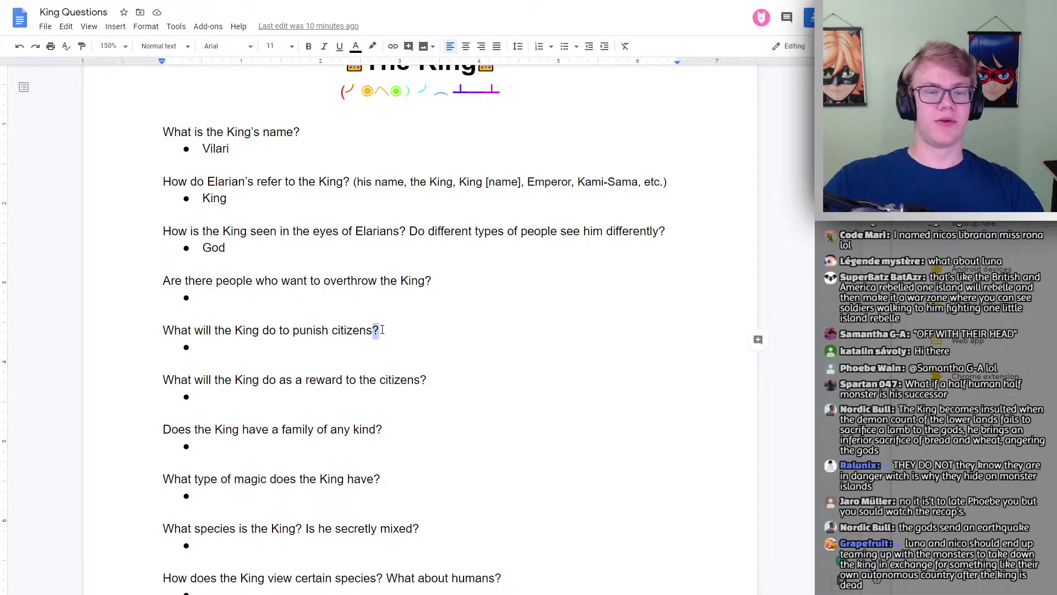
click(383, 330)
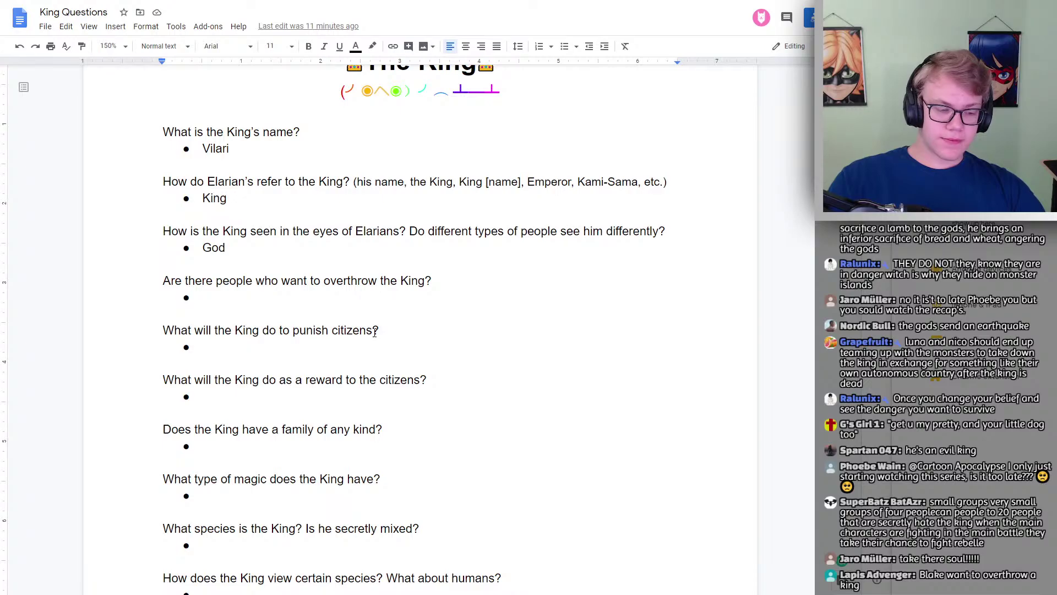
click(375, 332)
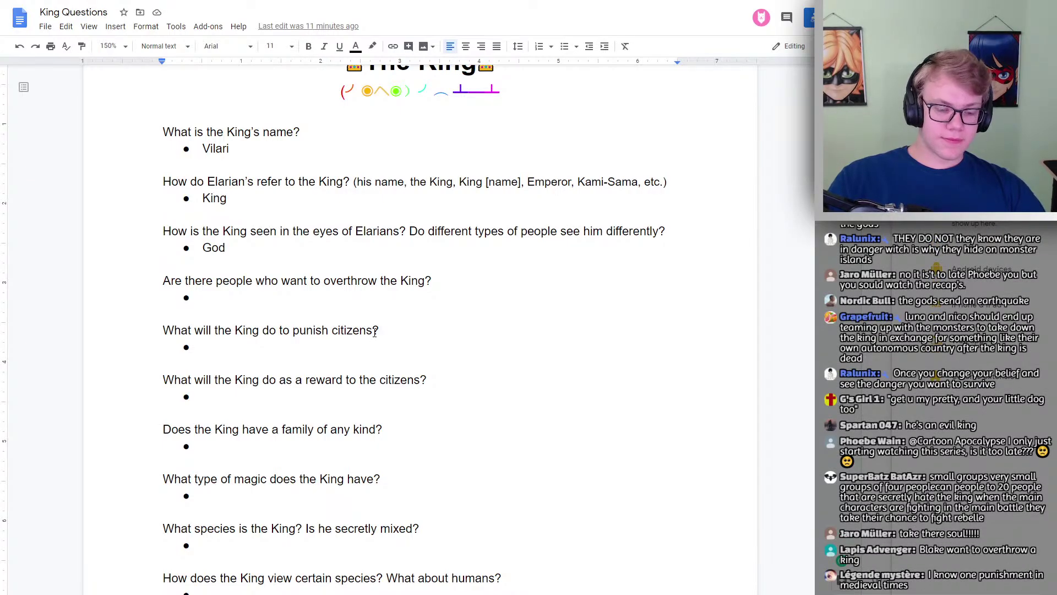
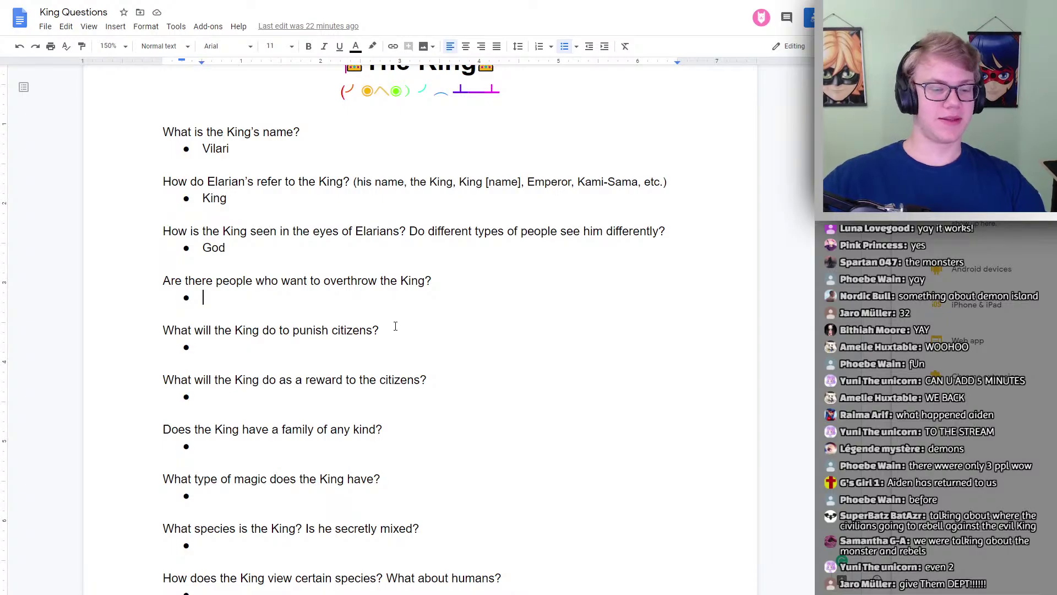
Look through the remaining unanswered questions in the document and return to the overthrow question.
scroll(395, 326, down, 5)
scroll(330, 281, down, 4)
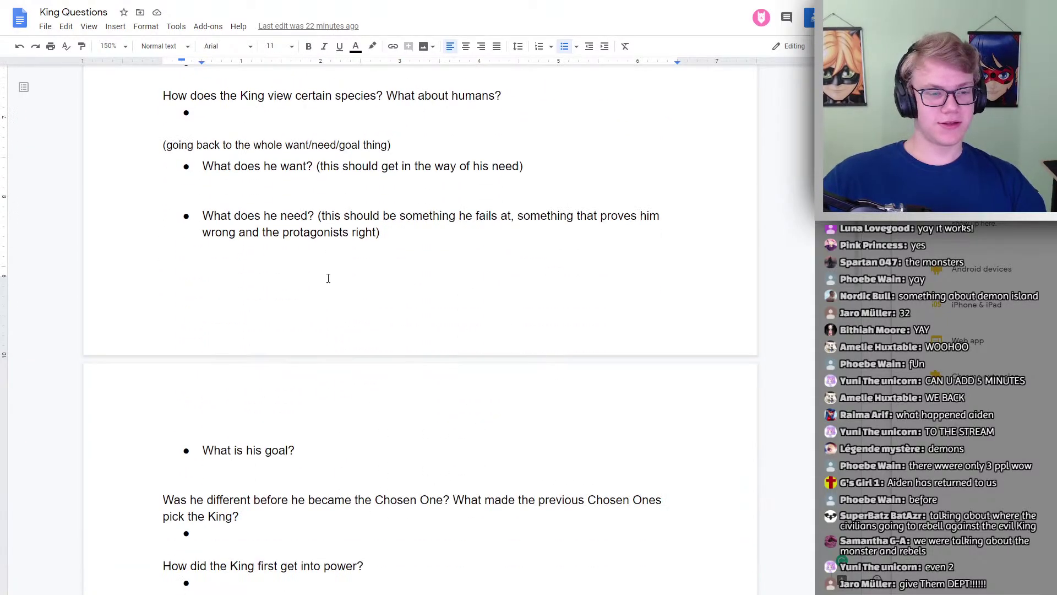
scroll(301, 378, up, 2)
scroll(301, 377, up, 9)
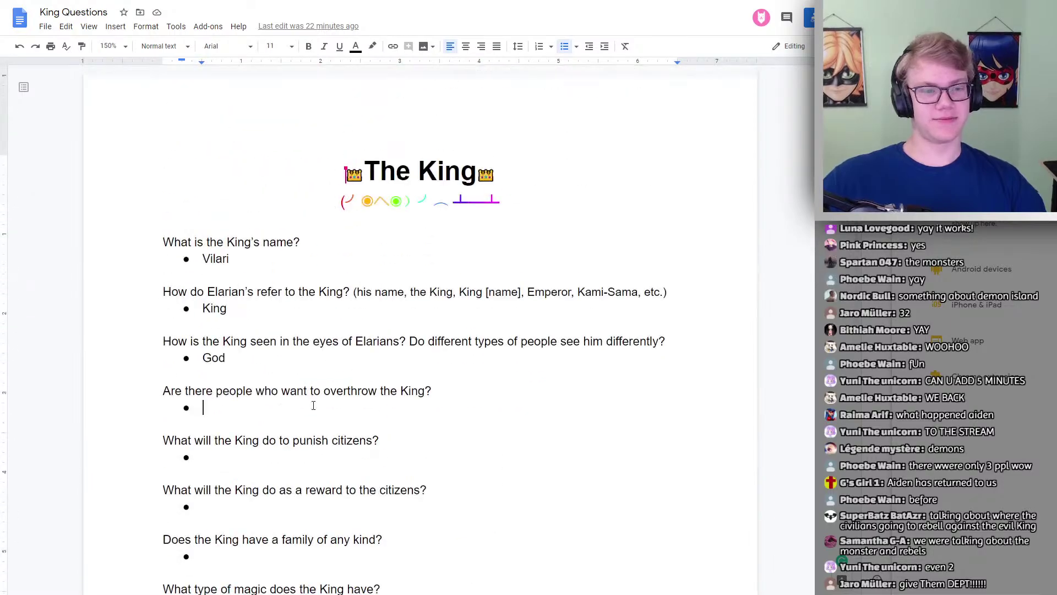
scroll(255, 230, down, 4)
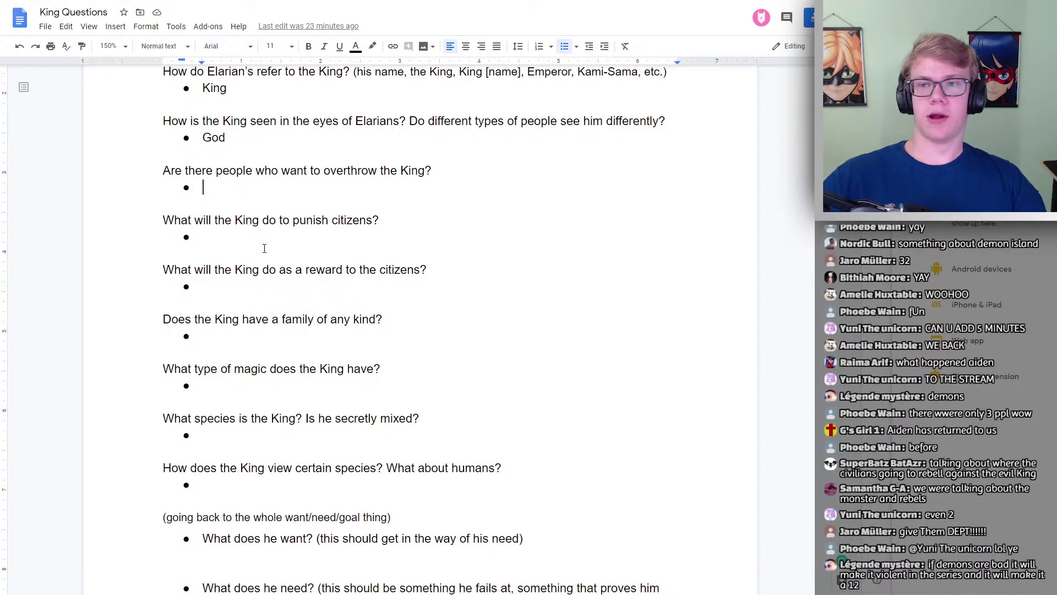
scroll(264, 246, up, 3)
scroll(808, 346, down, 1)
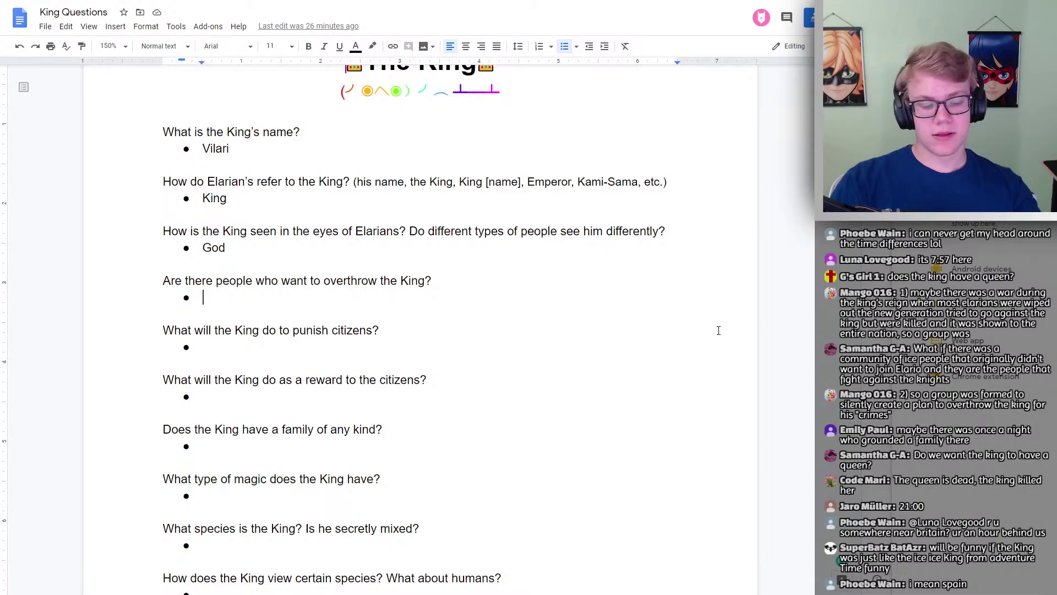
Answer the overthrow question with "Yes but not that many" and the question about punishing citizens with "KILL".
text(Yes but )
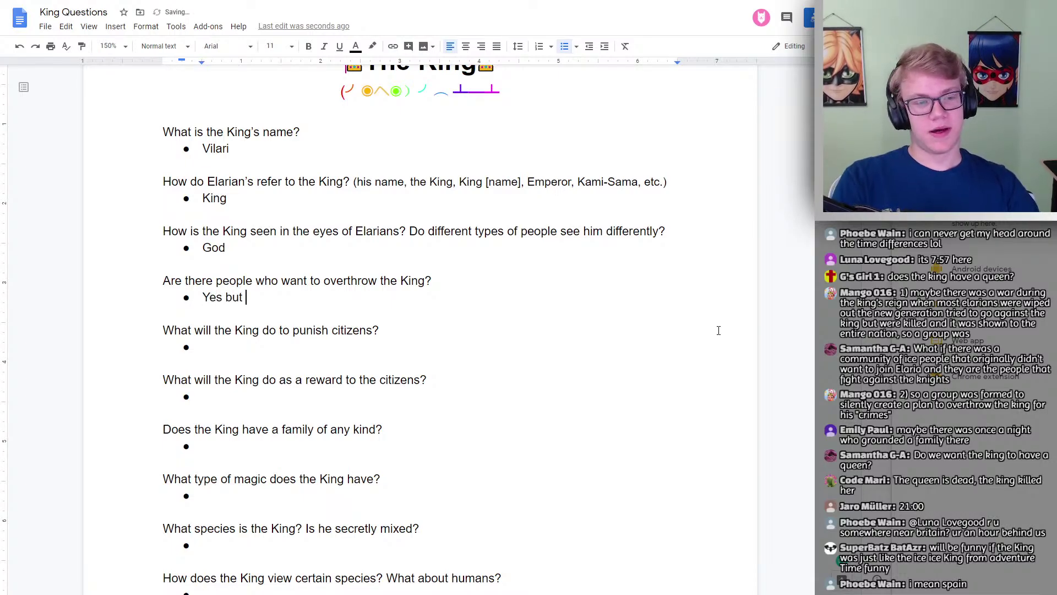
text(not that many)
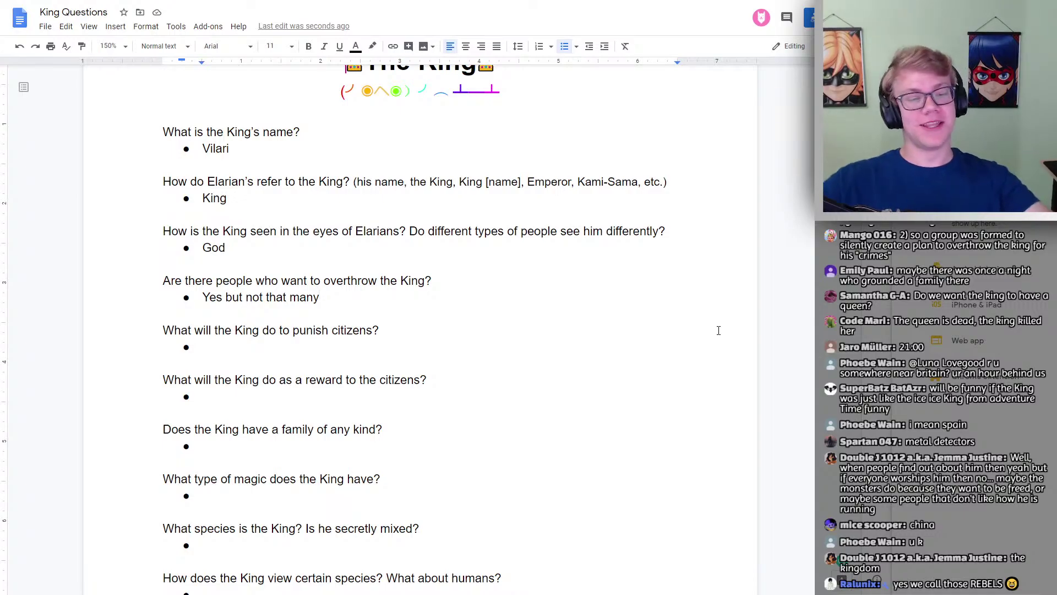
click(247, 348)
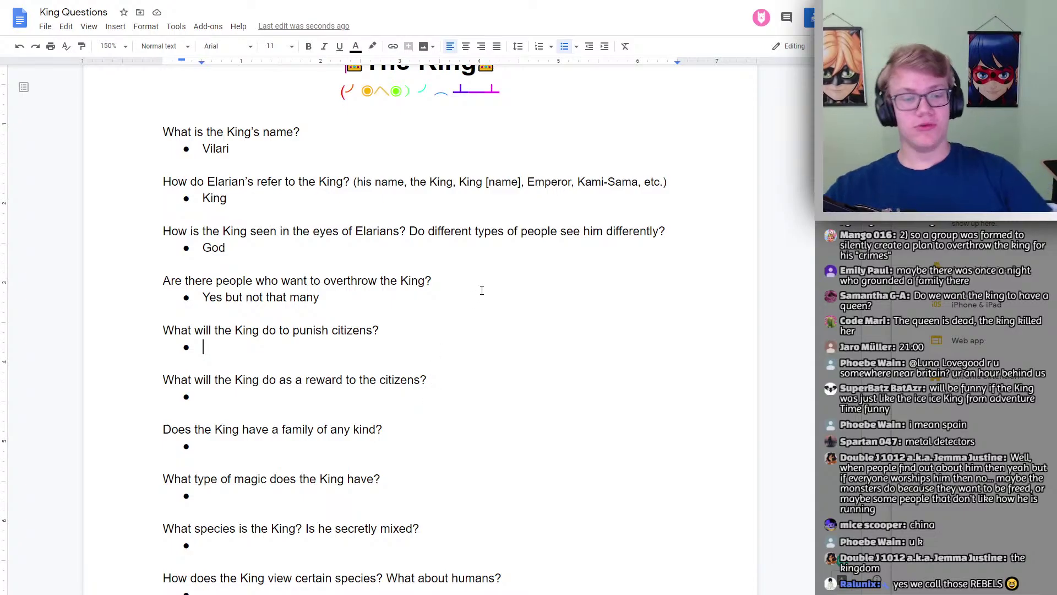
text(Kl)
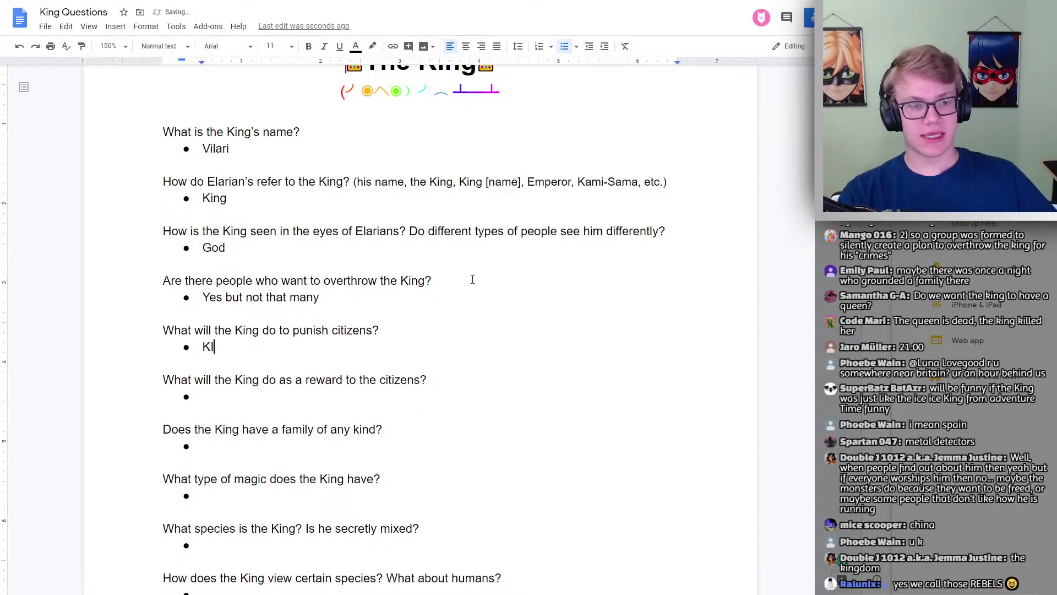
text(LL)
Answer the question about what the King does as a reward to the citizens with "Party".
scroll(386, 292, down, 1)
click(219, 344)
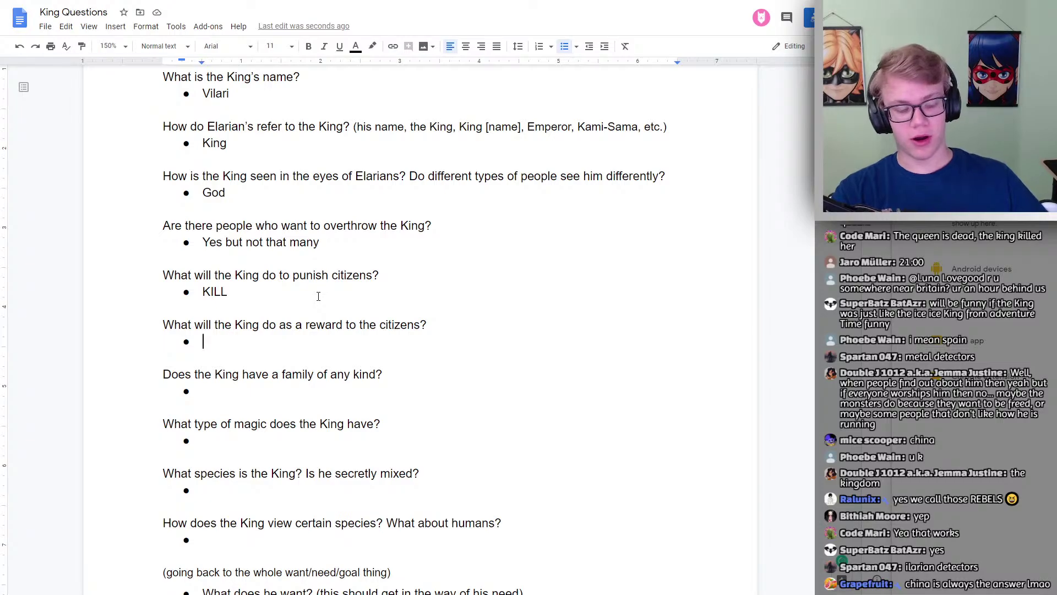
text(Party)
scroll(312, 314, up, 1)
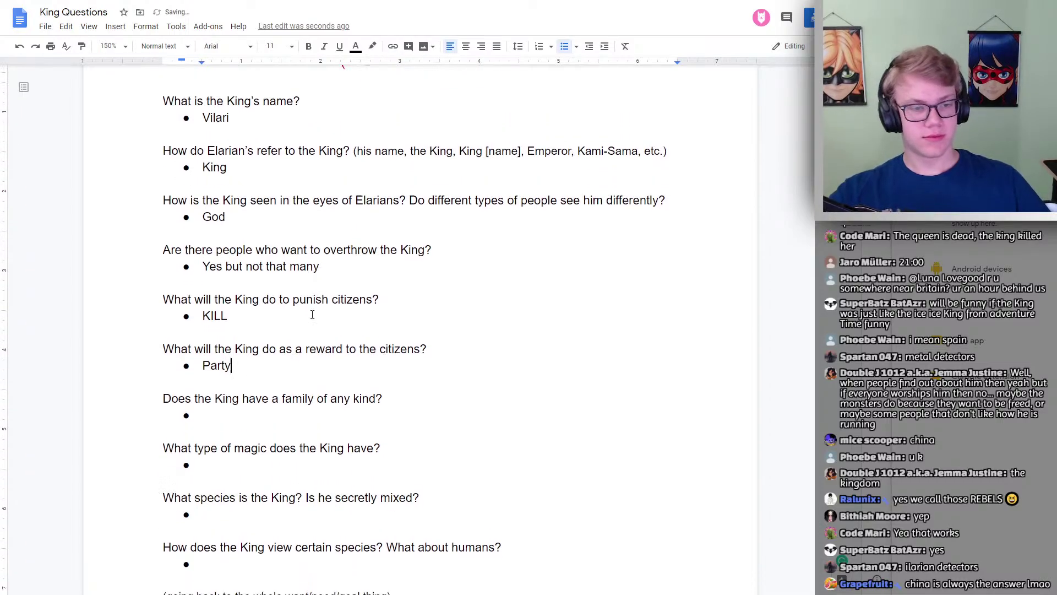
Answer the question about whether the King has a family with "Yes but dead".
scroll(312, 314, down, 3)
click(232, 328)
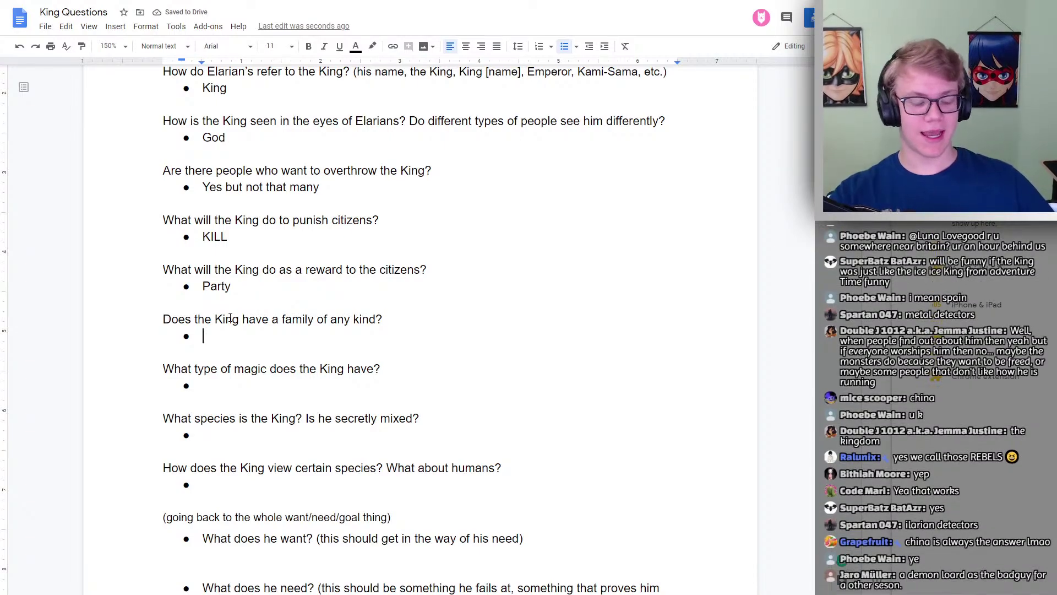
text(Yes b)
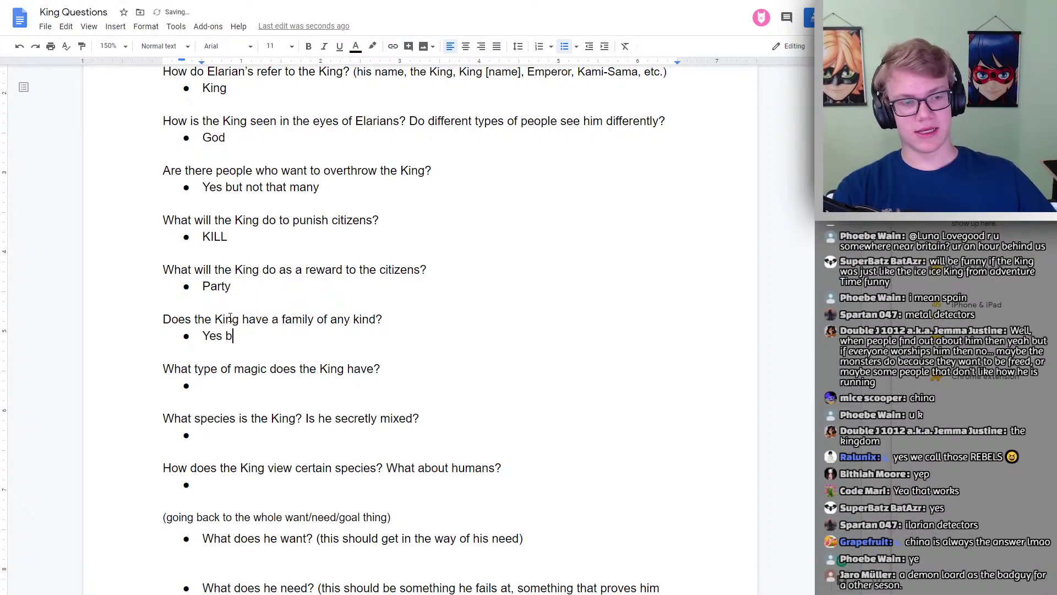
text(ut dead)
scroll(222, 318, down, 4)
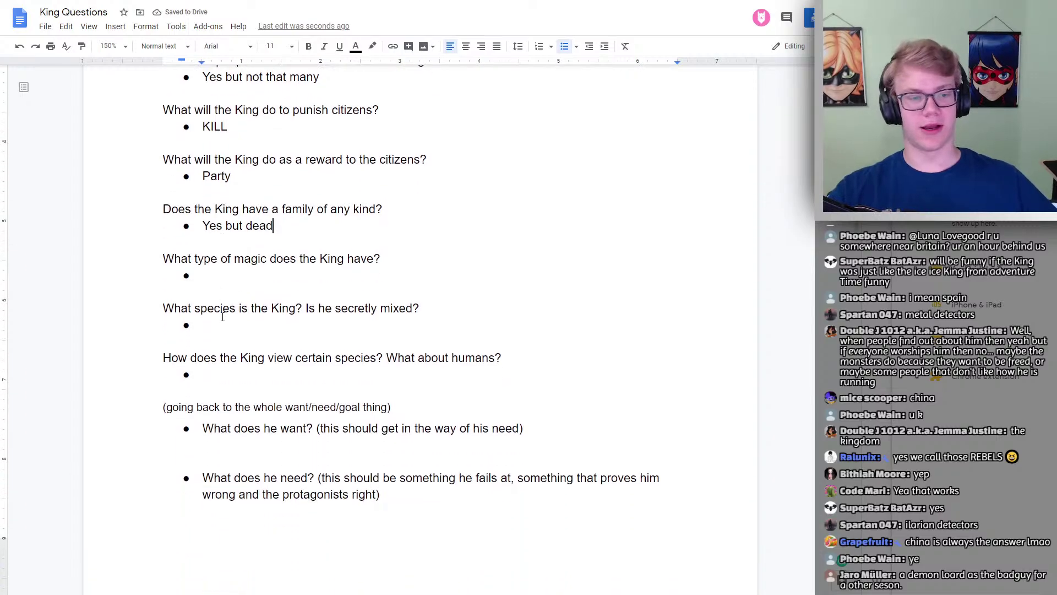
Extend the answer about how the King rewards the citizens to "Party or medals".
click(218, 270)
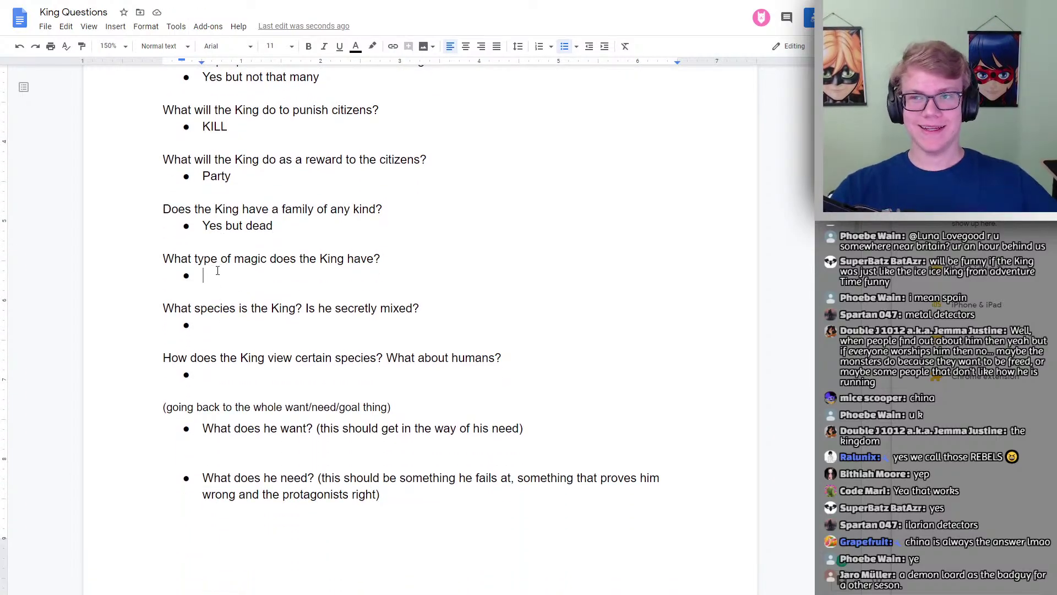
click(284, 226)
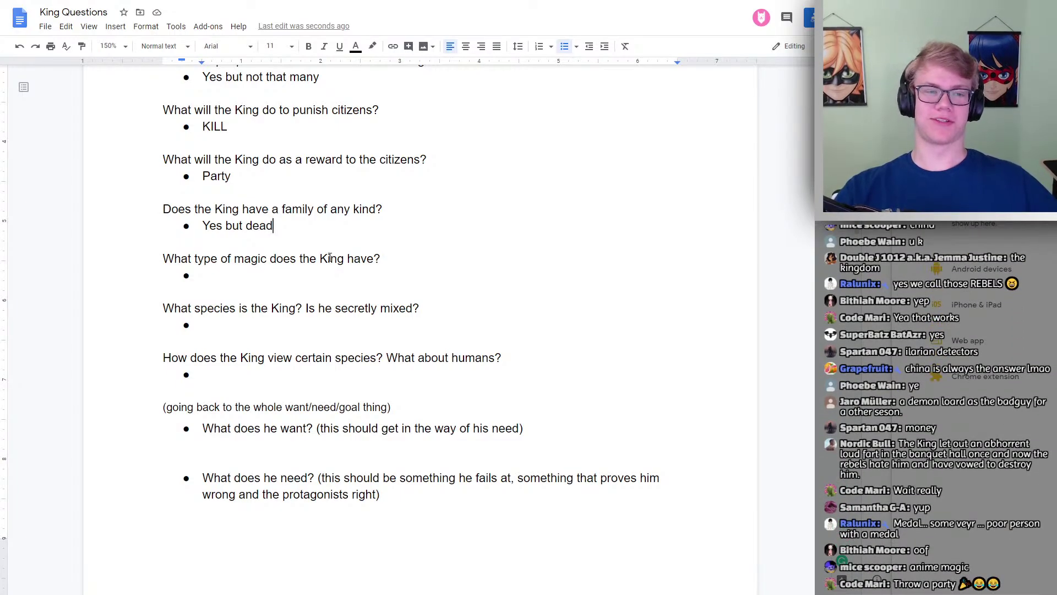
click(266, 183)
text(or m)
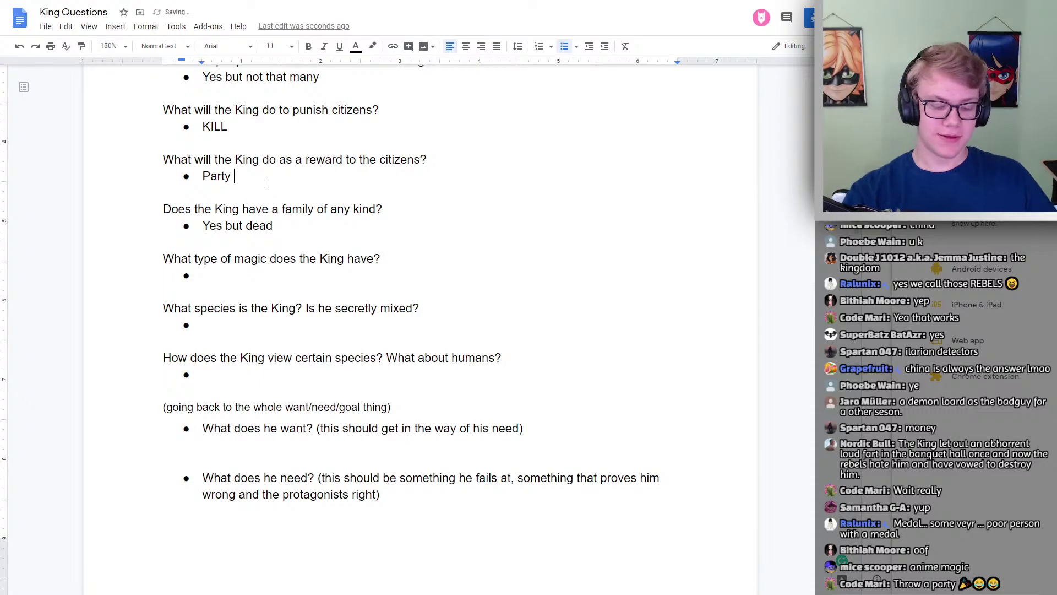
text(edals)
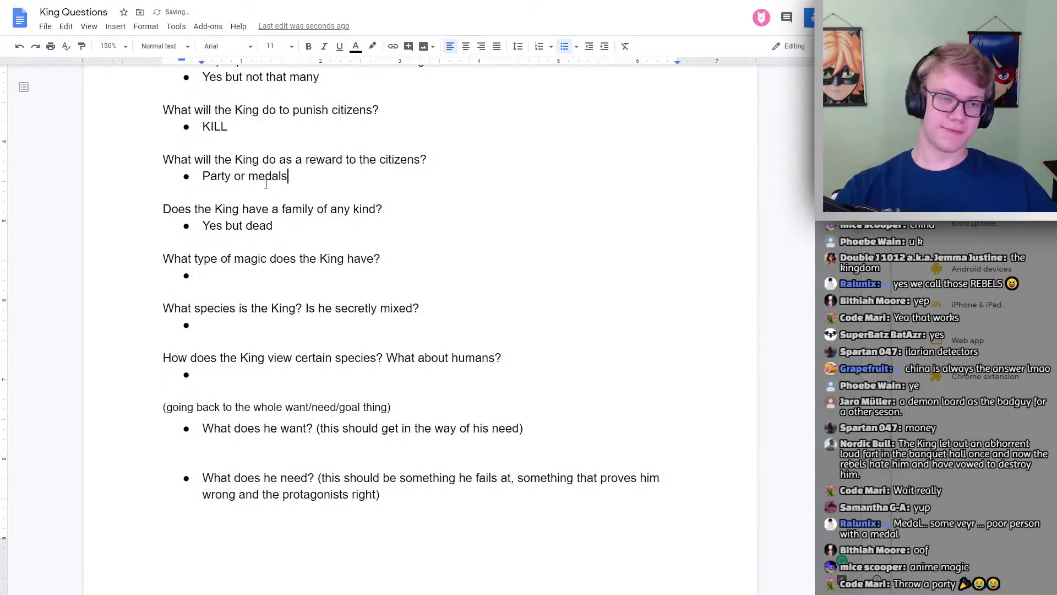
Add a second bullet under the King's family question reading "Mother - Past chosen one".
click(308, 231)
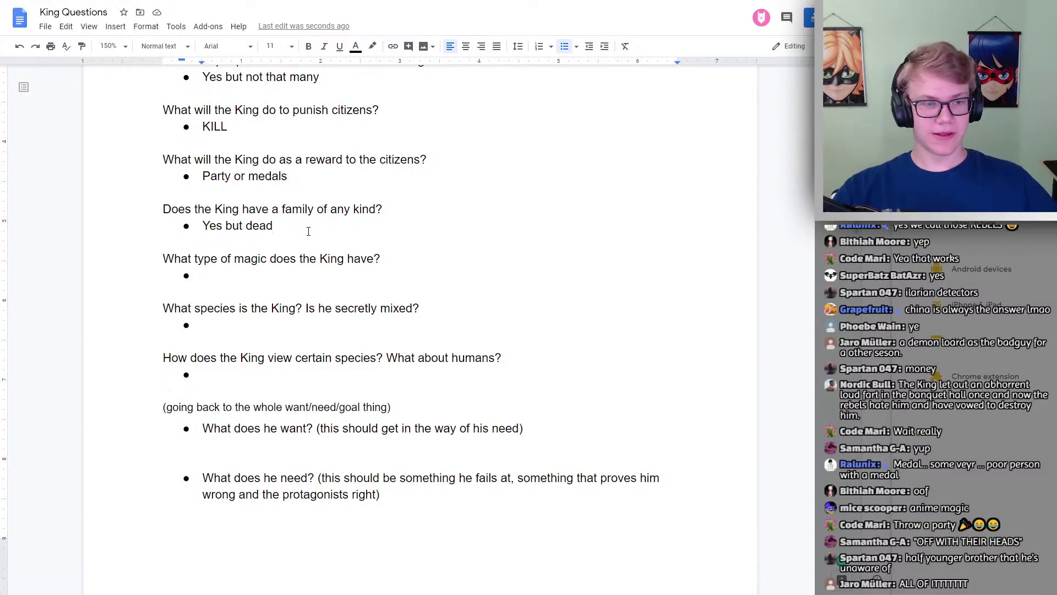
key(Return)
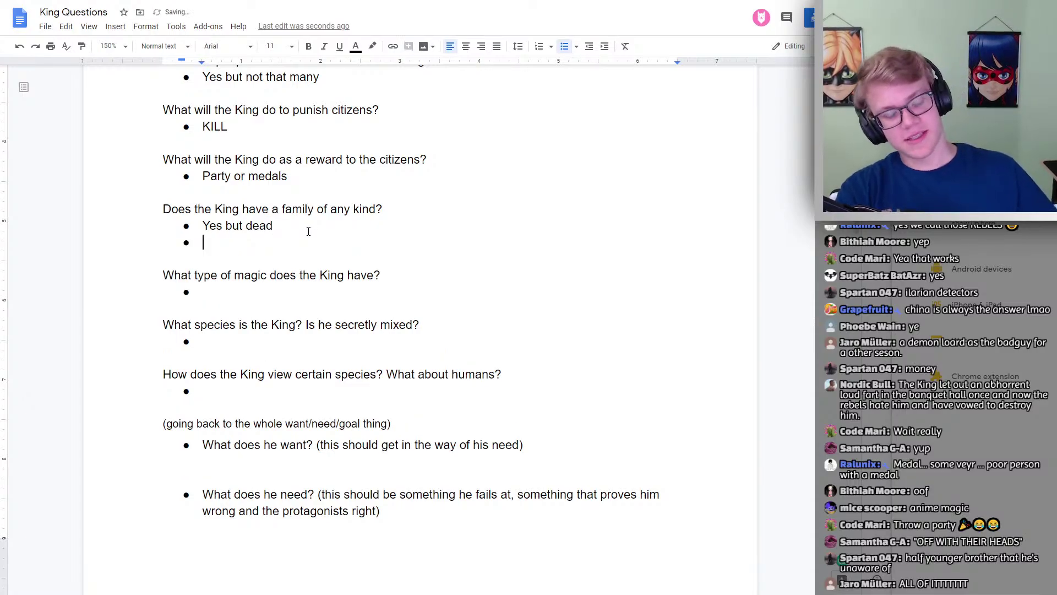
text(Mother - )
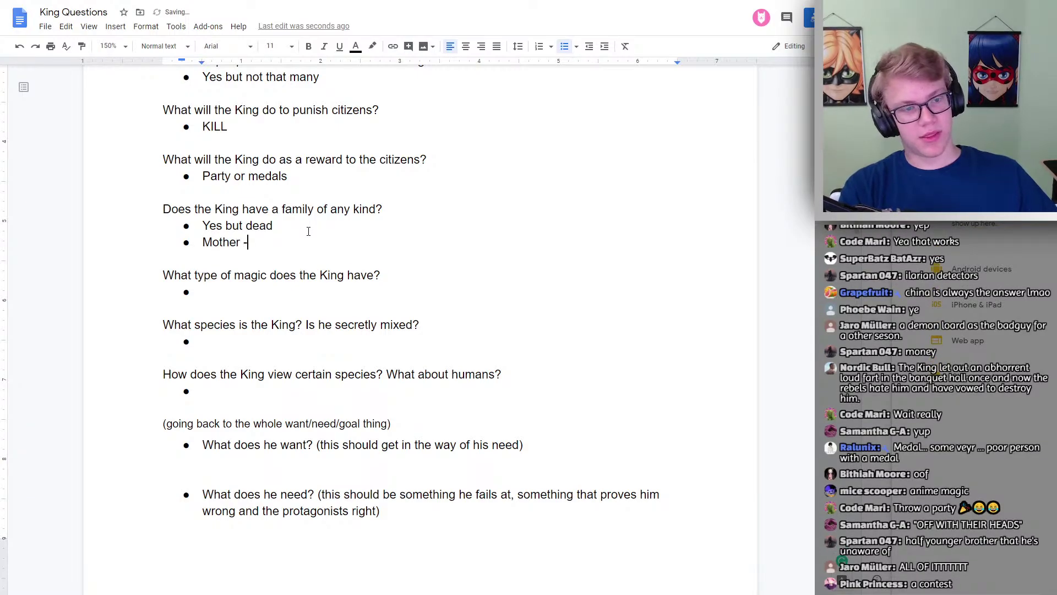
text(M)
key(BackSpace)
text(P)
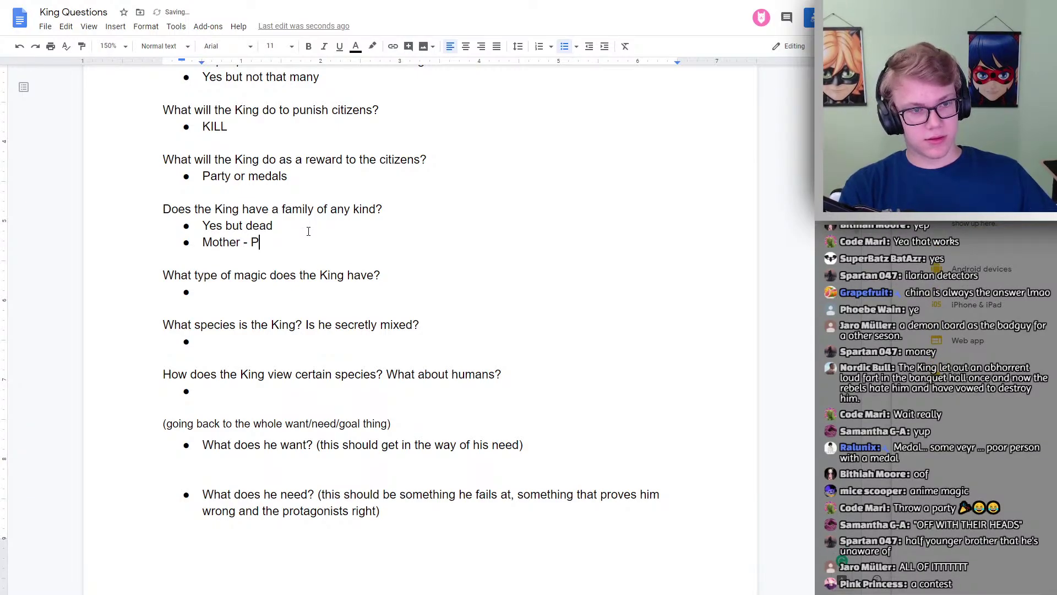
text(ast chosen one)
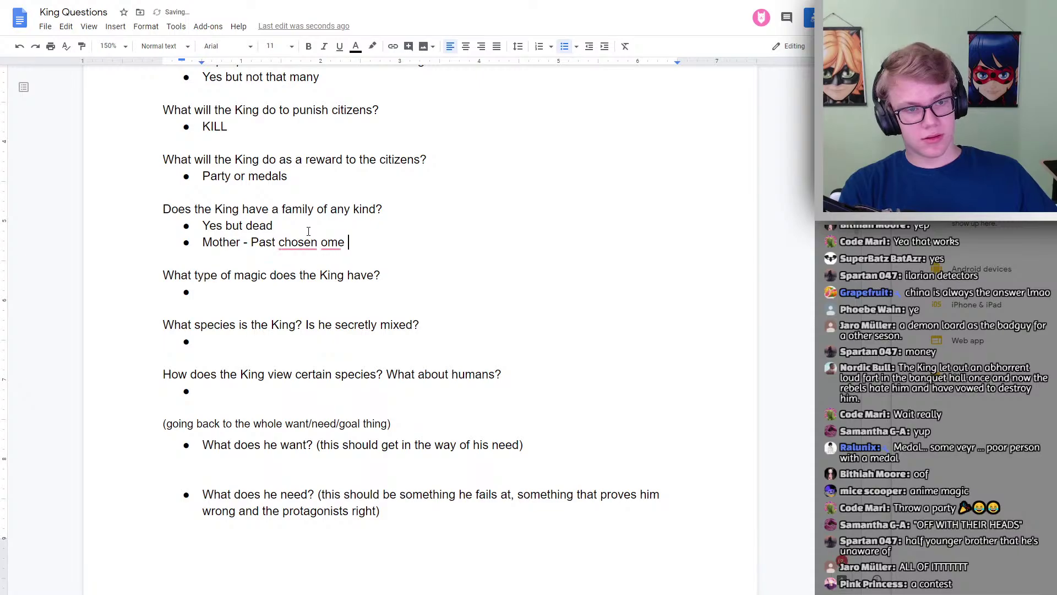
key(BackSpace)
key(BackSpace)
key(BackSpace)
text(one)
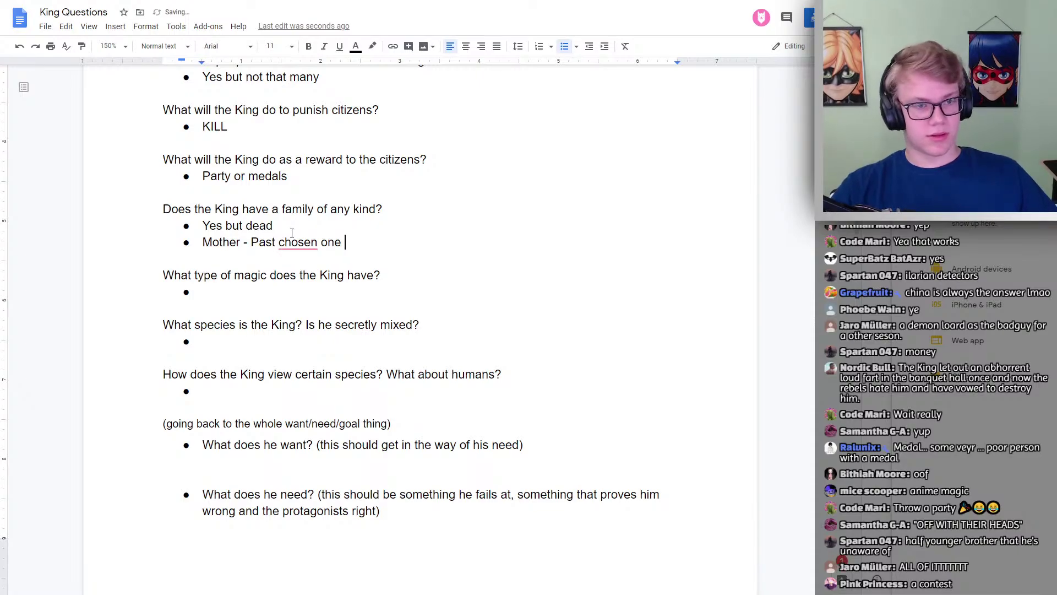
mouse_move(297, 240)
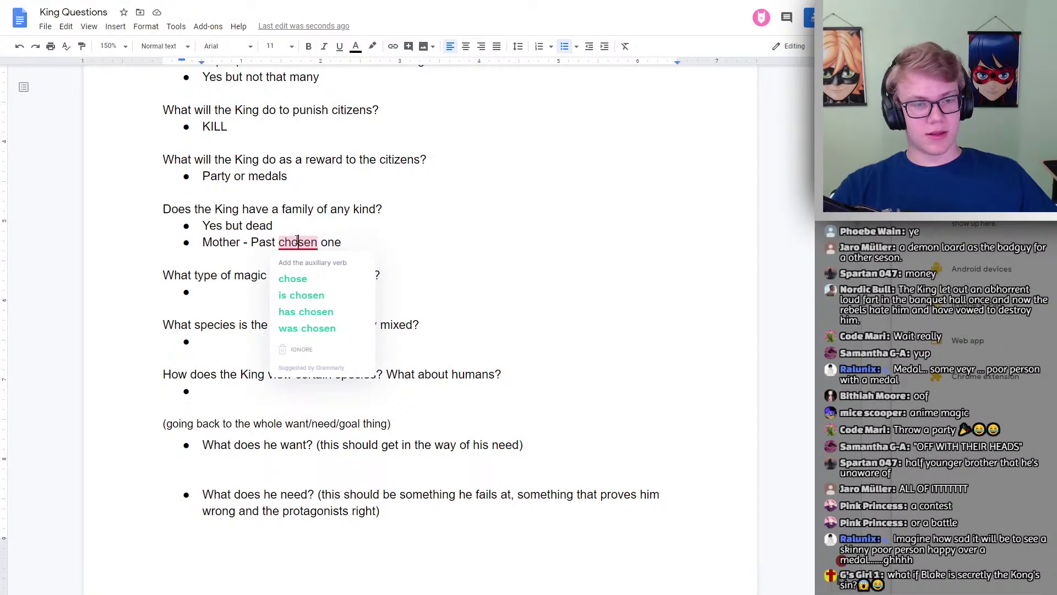
click(297, 240)
text(o)
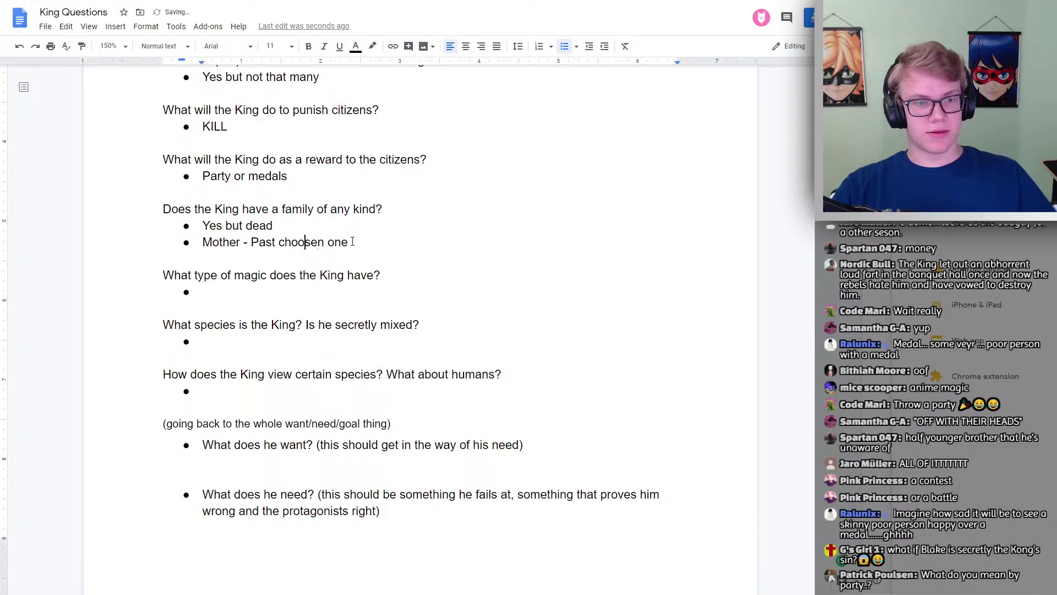
click(352, 241)
key(ctrl+z)
Continue the Mother bullet after "Past chosen one" with a comma and "Elarian,".
click(357, 242)
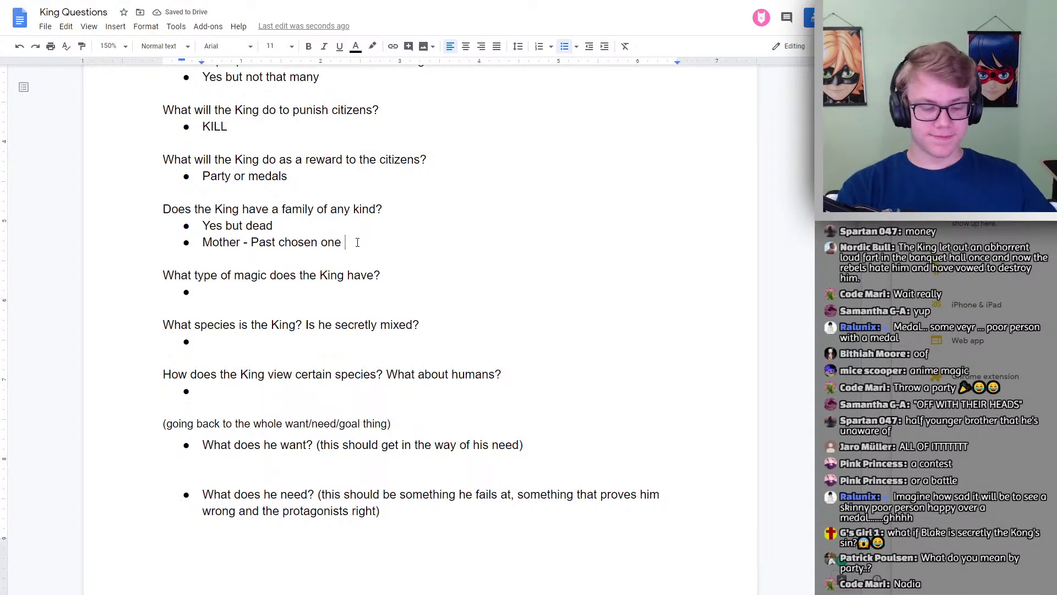
key(BackSpace)
text(, )
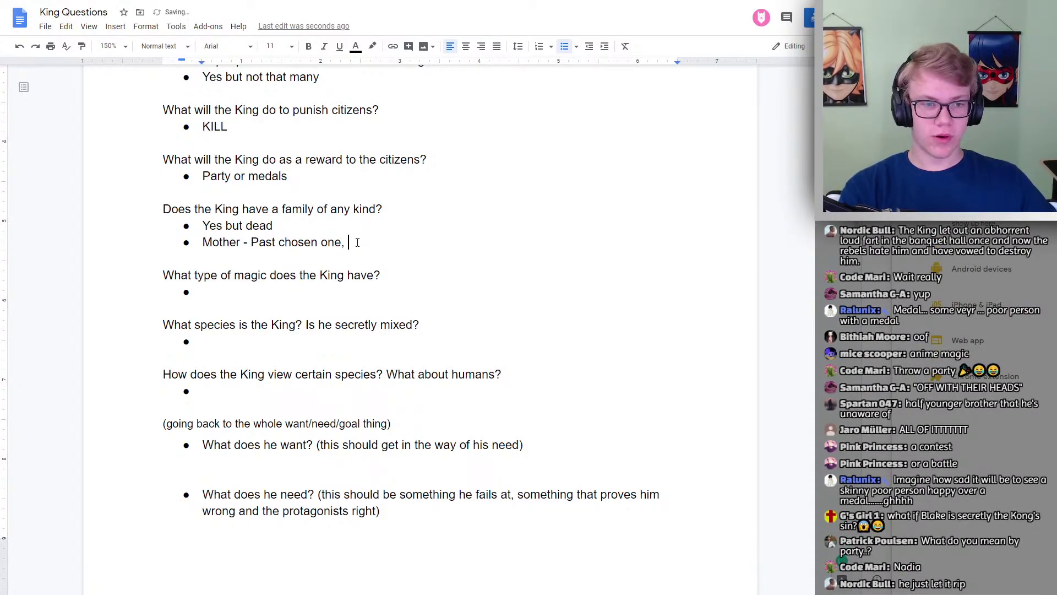
text(Elarian,)
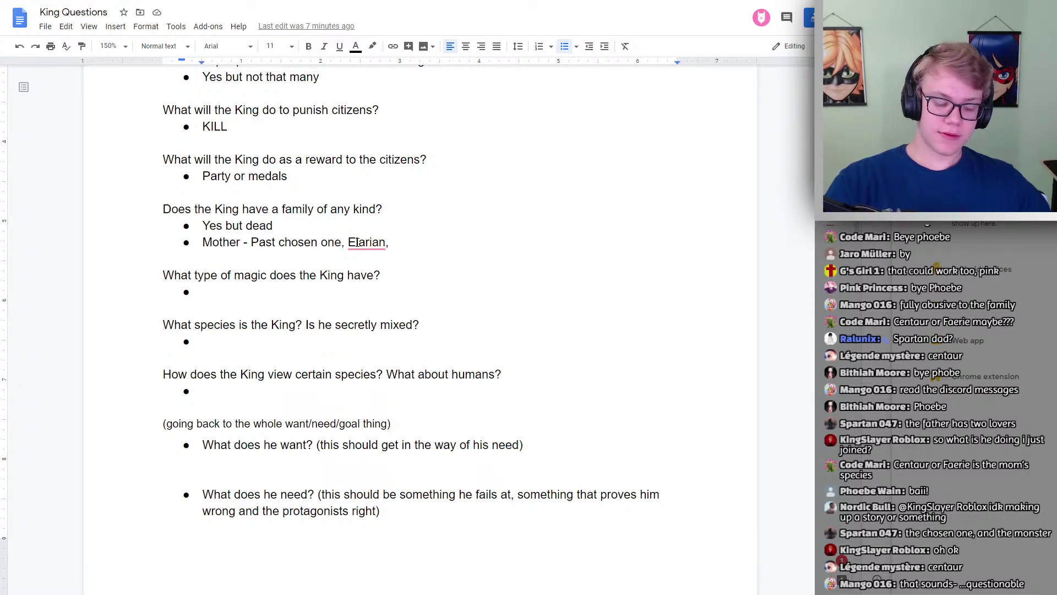
Add a bullet below the Mother entry reading "Father - Human, Abusive".
key(Return)
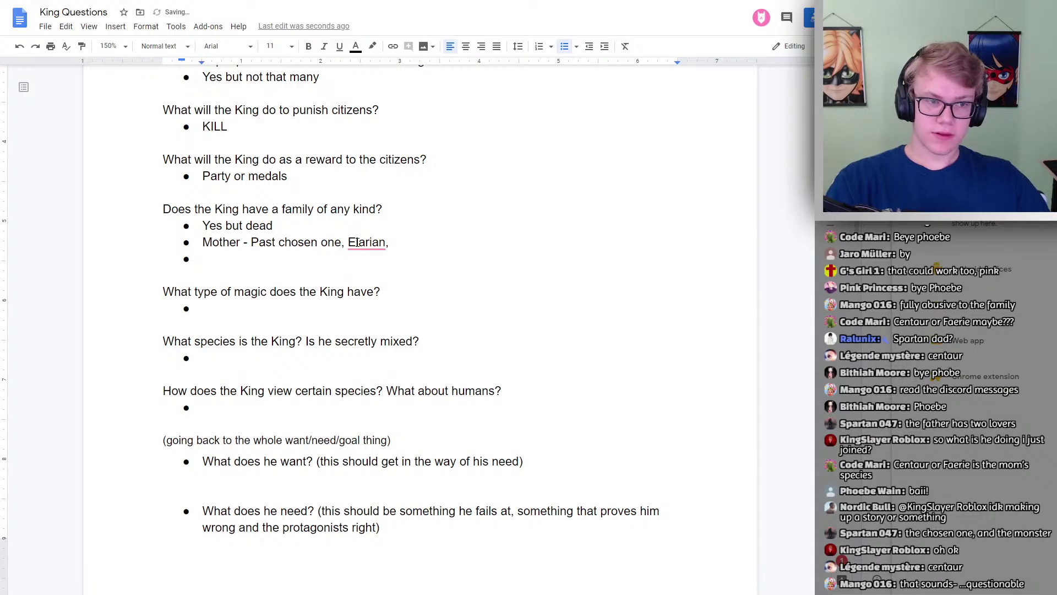
text(Father)
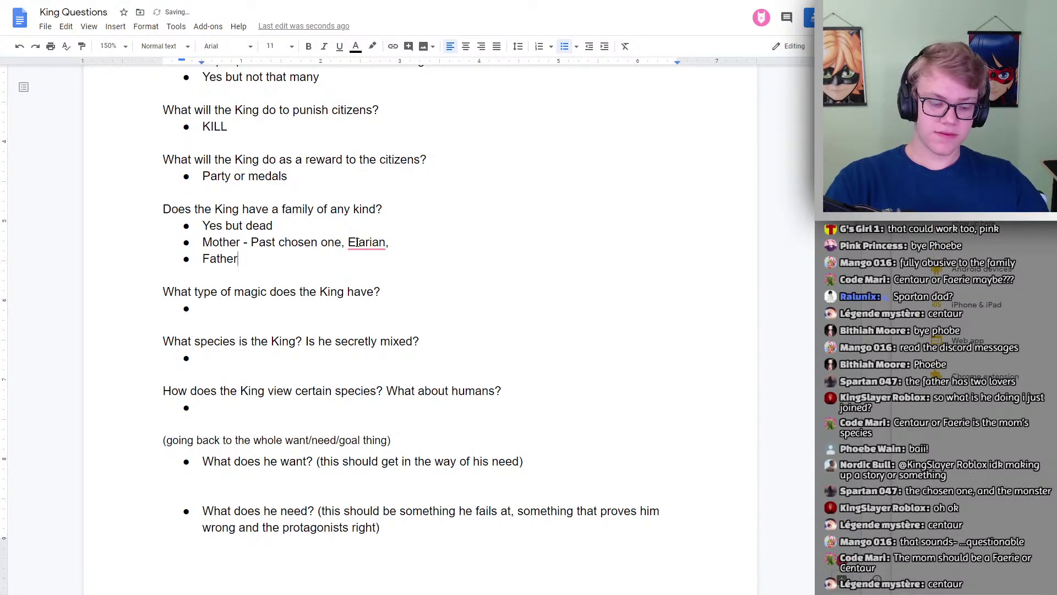
text( - )
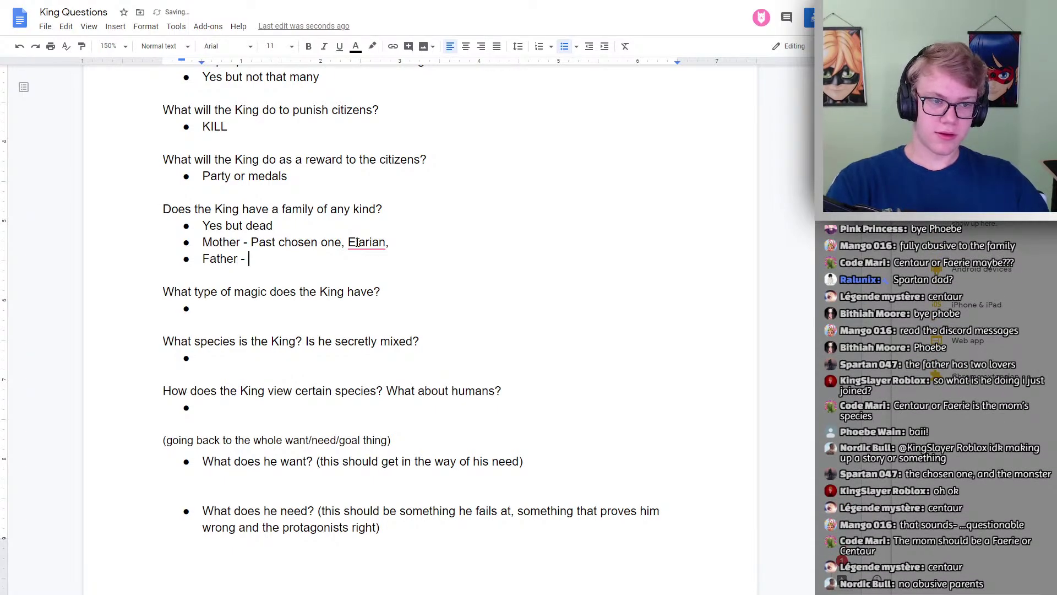
text(Human, Abu)
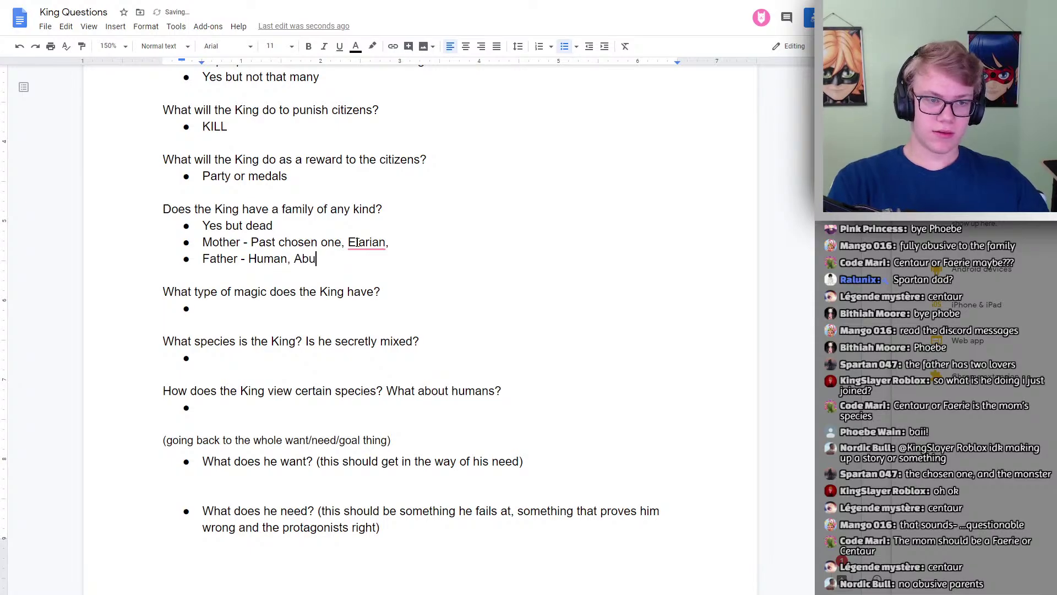
text(sive)
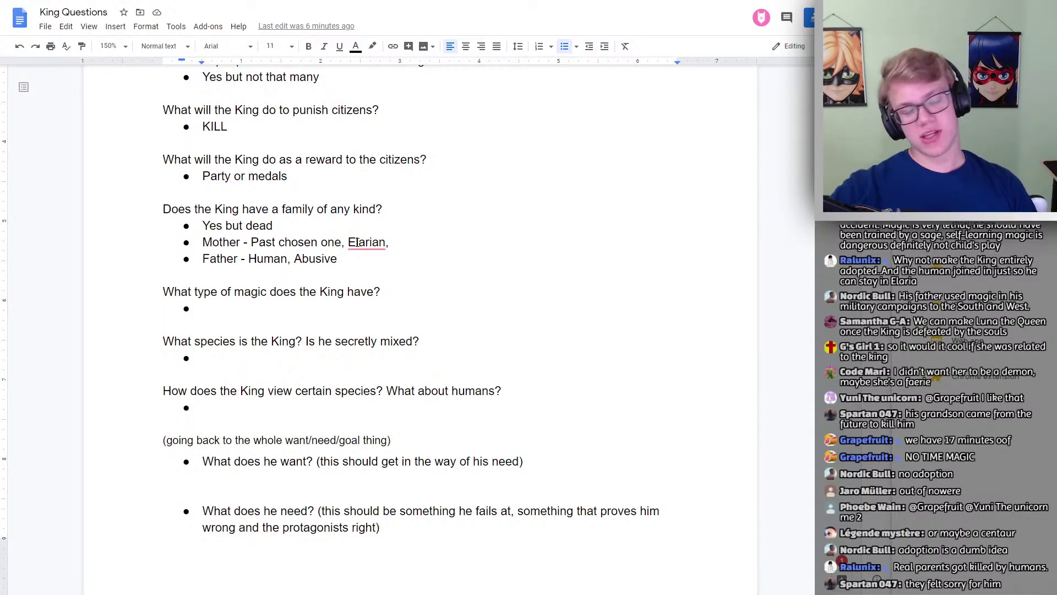
text(-)
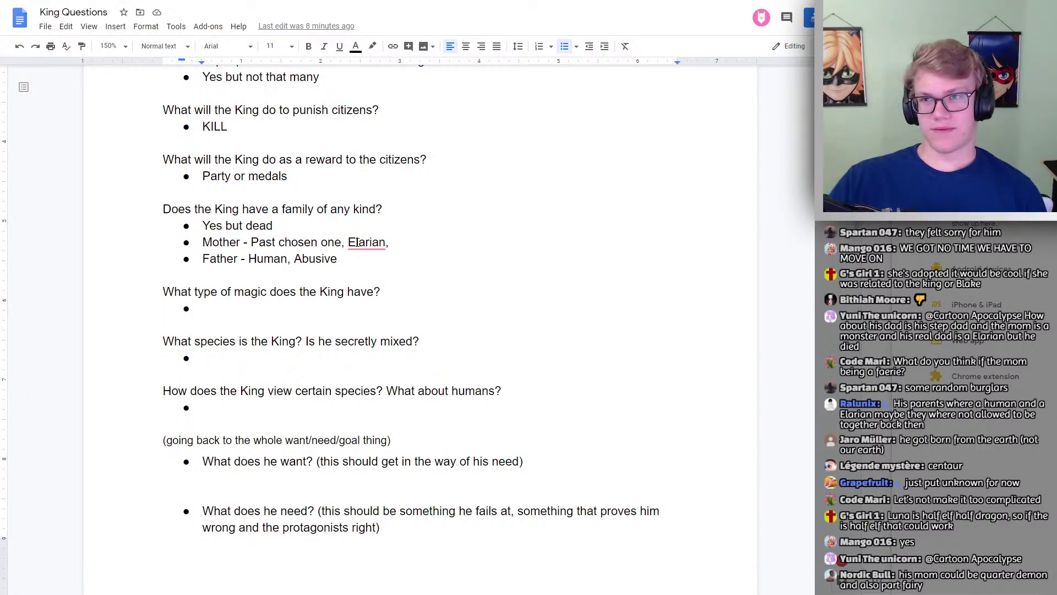
Insert "(species unknown)" after "Elarian" in the Mother bullet, before the final comma.
click(398, 246)
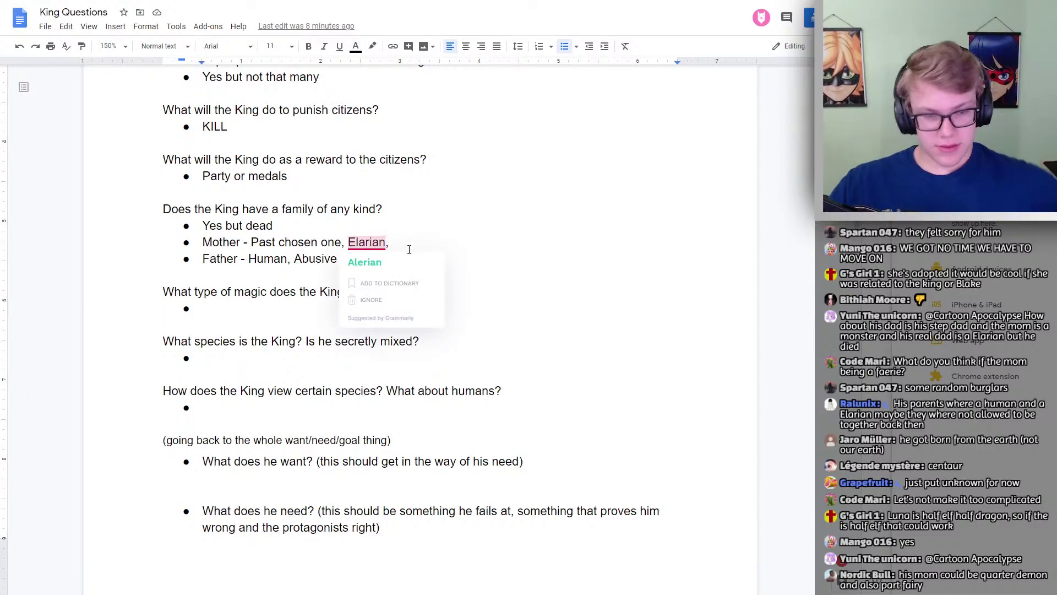
key(BackSpace)
text(()species unk)
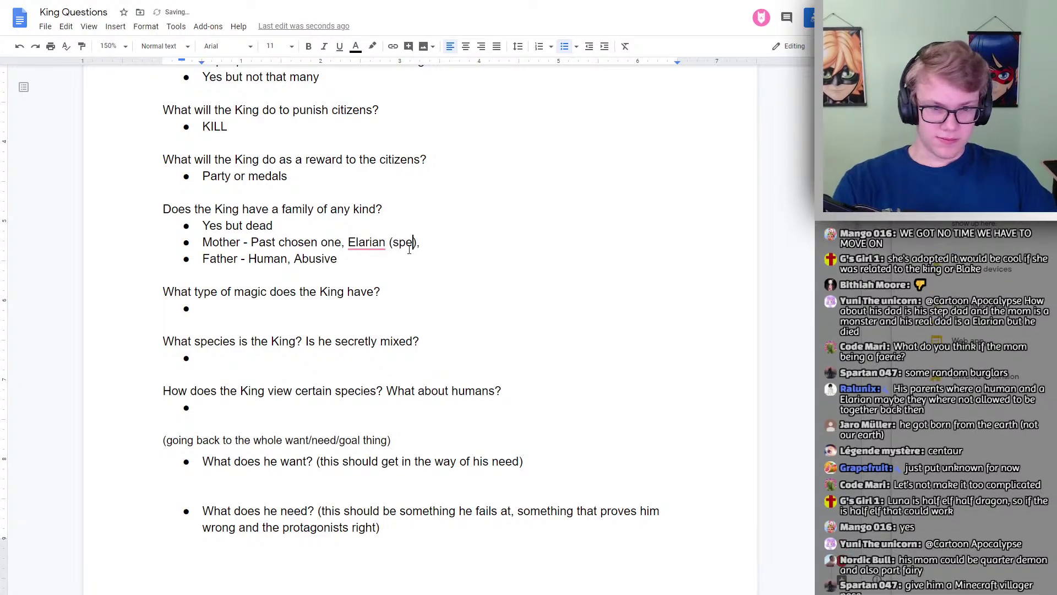
text(own)
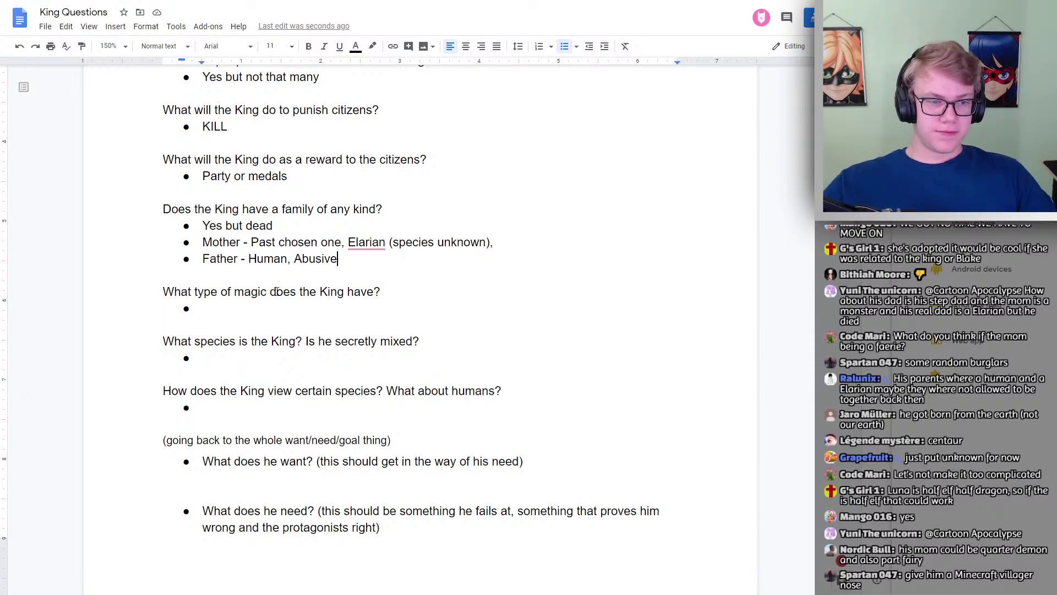
Answer the question about the King's type of magic with "Earth" and the question about his species with "Human/???".
click(279, 268)
click(283, 292)
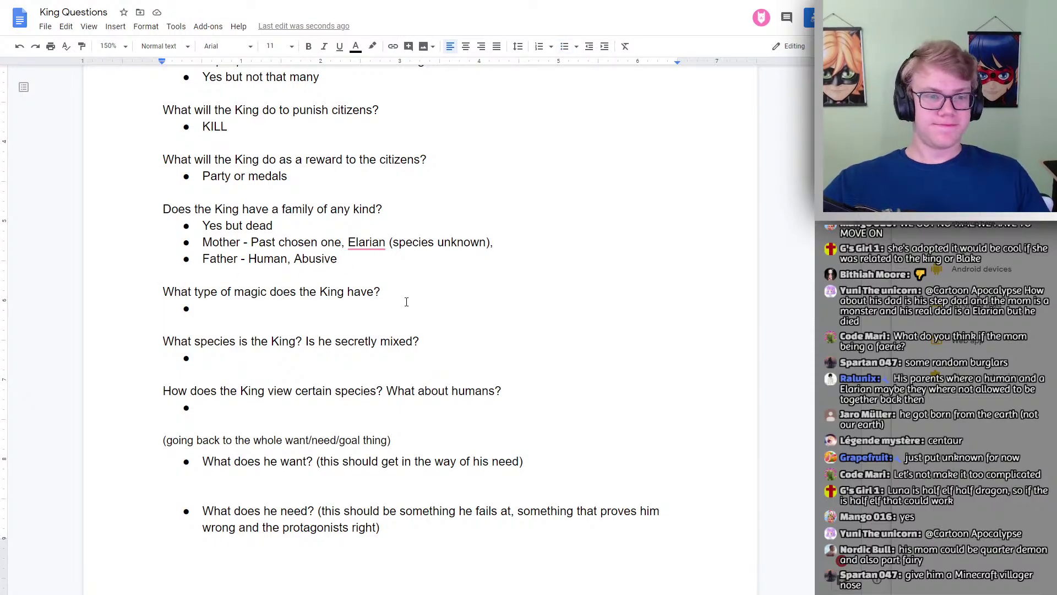
click(285, 309)
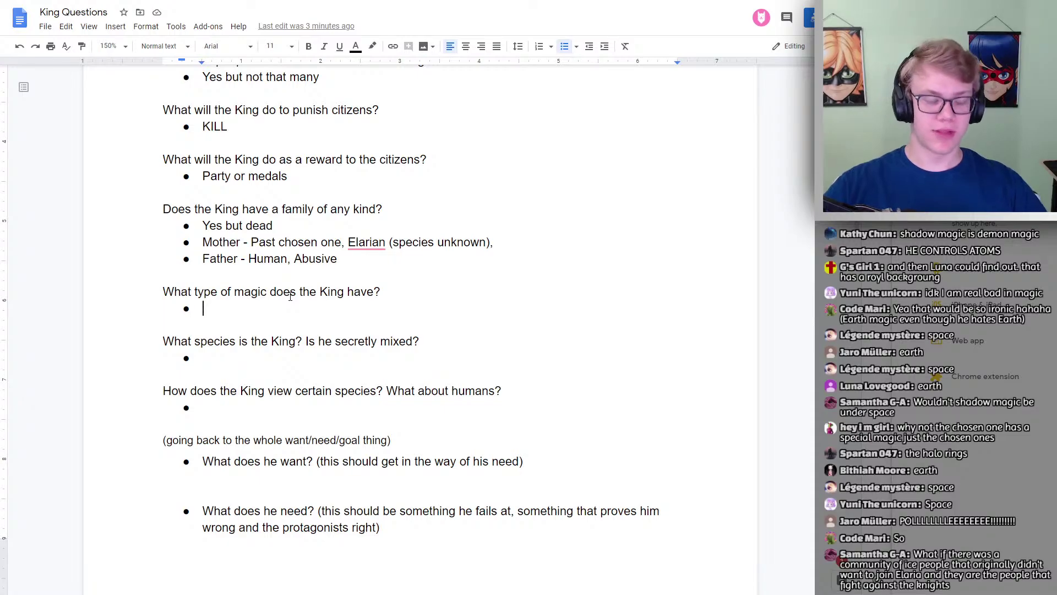
text(Earth)
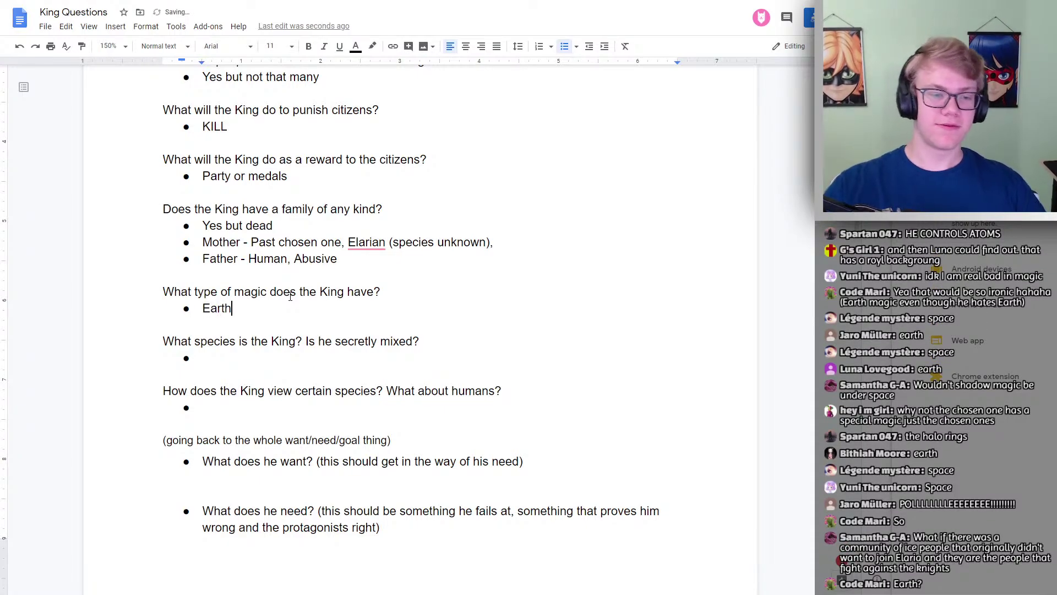
scroll(309, 310, down, 1)
click(248, 307)
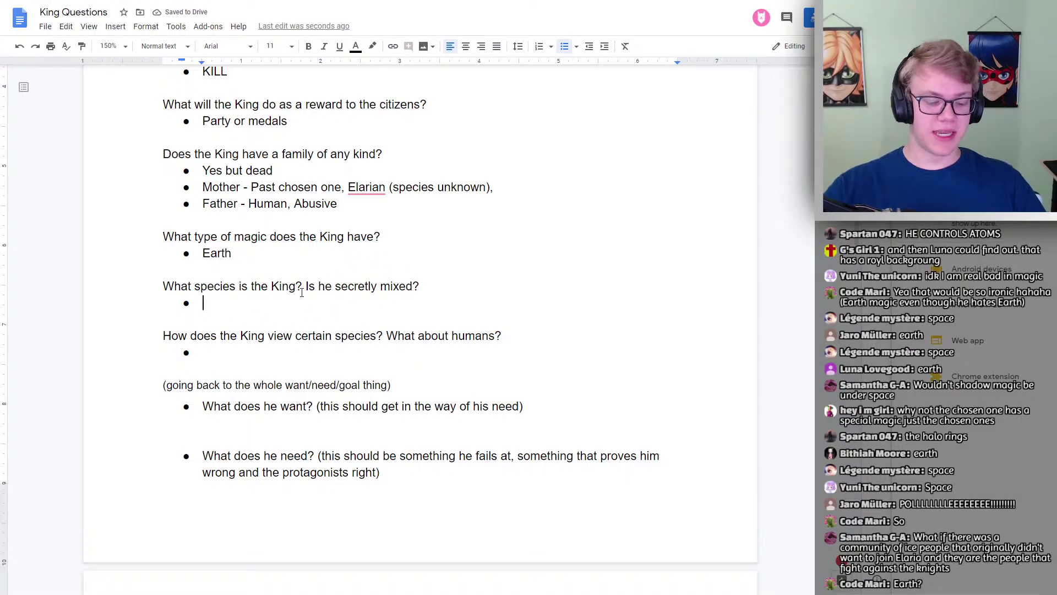
text(Human/)
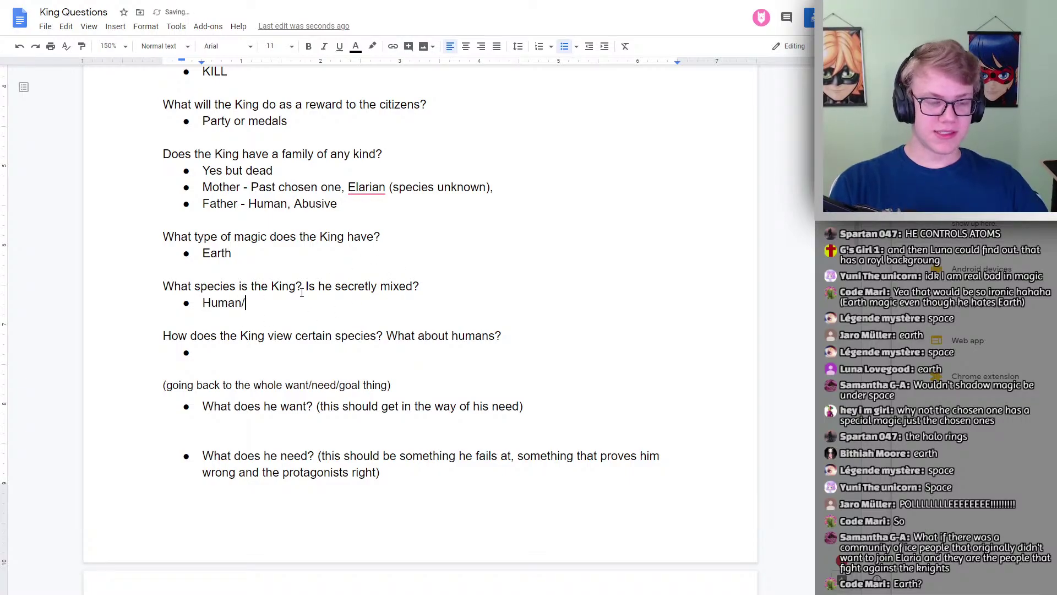
text(???)
Answer the question about how the King views certain species and humans with "He hates humans that is it.".
scroll(309, 295, down, 1)
click(320, 298)
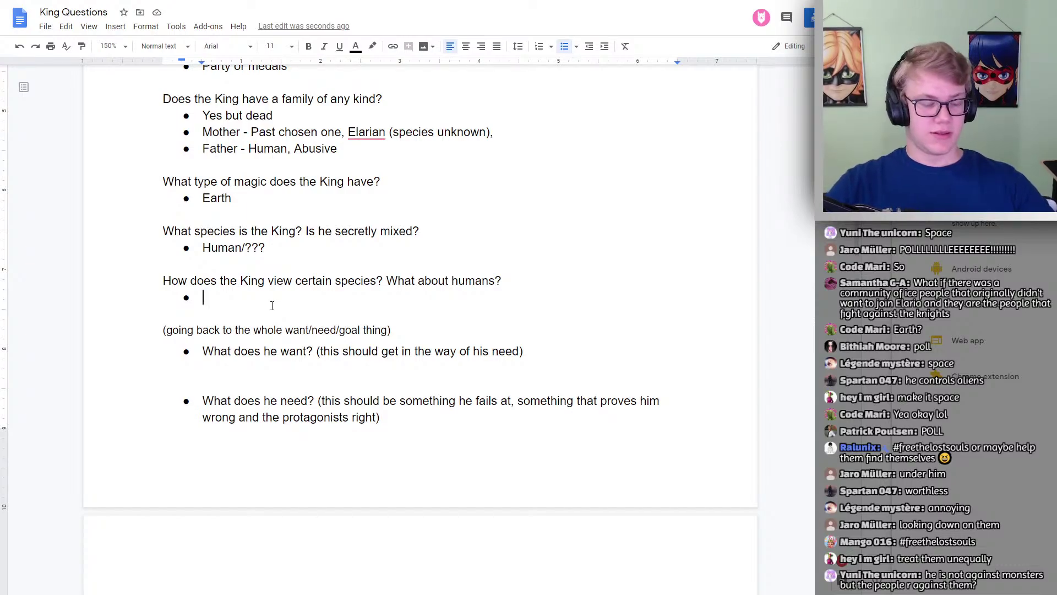
text(He)
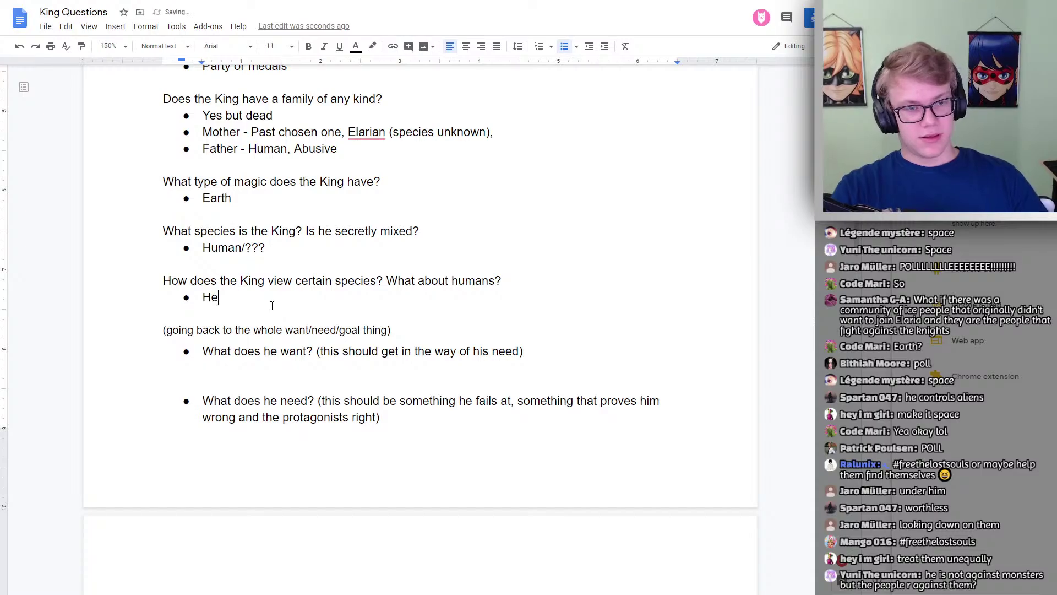
text( hates hum)
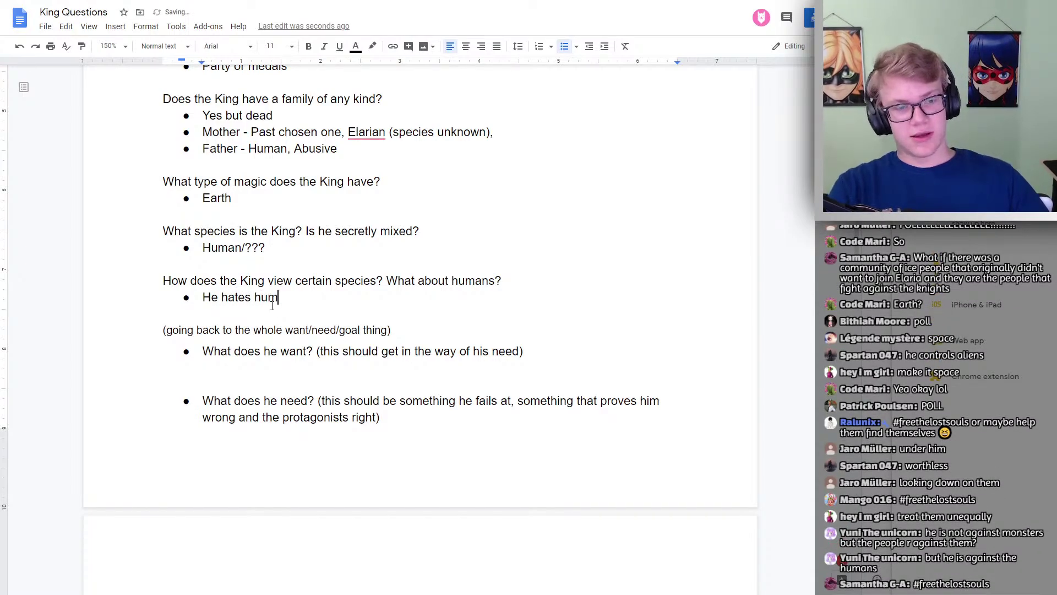
text(ans that is it.)
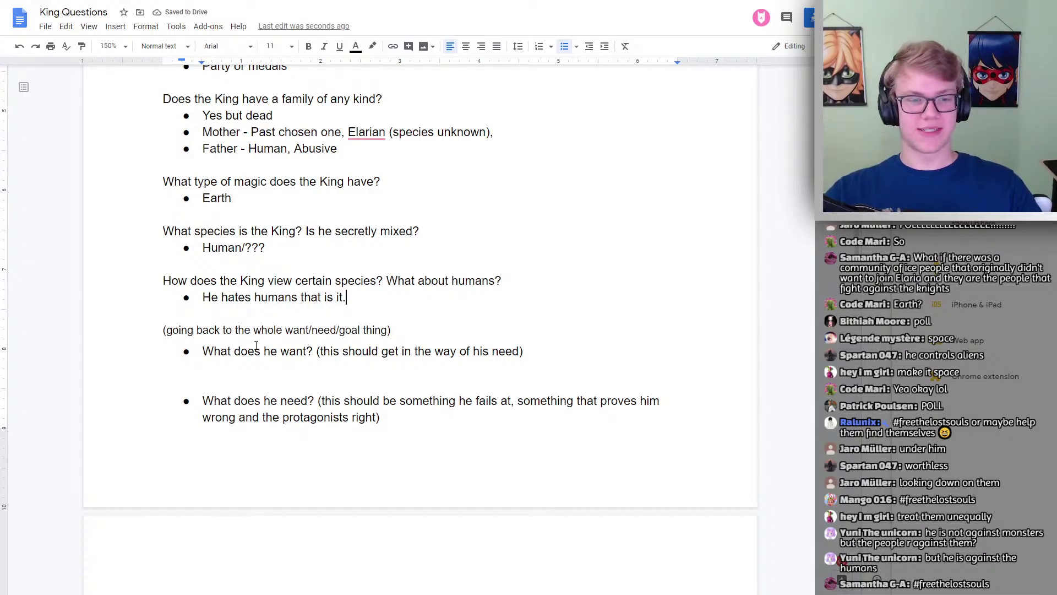
Answer the question "What does he want?" with an indented sub-bullet reading "Perfection".
scroll(292, 331, down, 2)
click(245, 257)
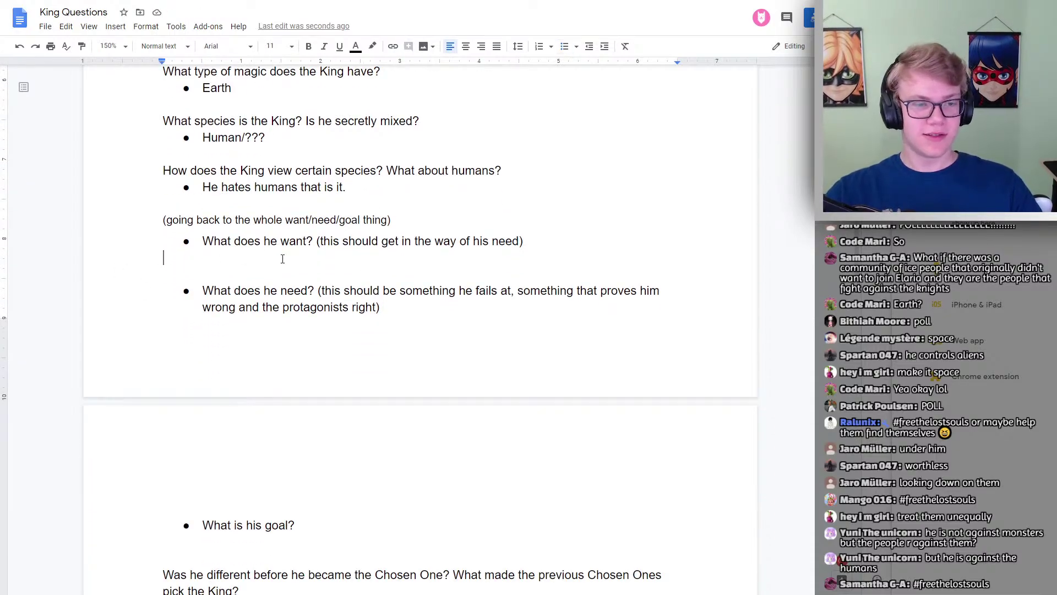
drag(392, 220, 163, 220)
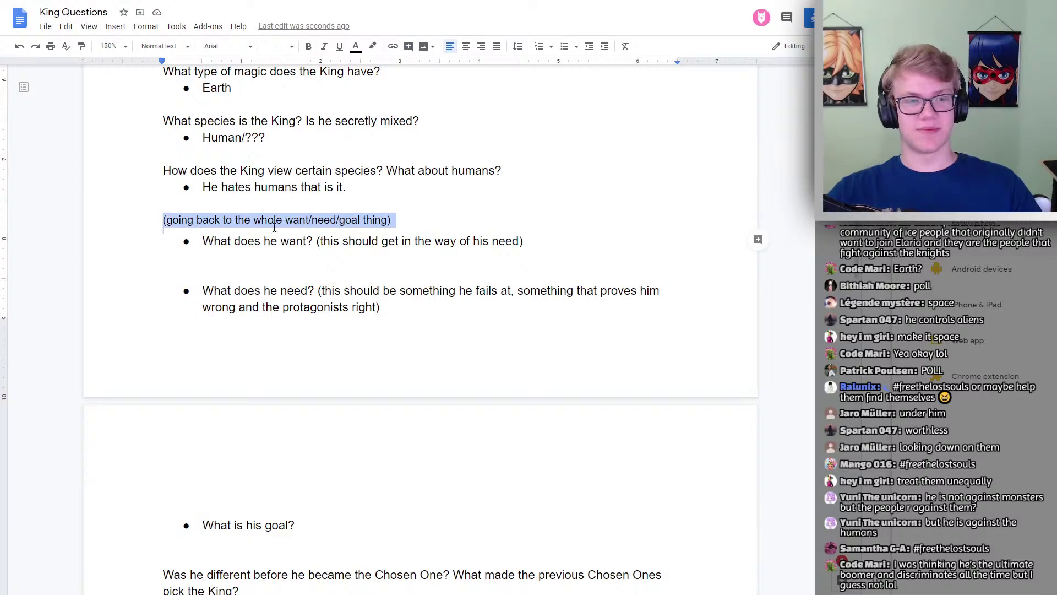
click(236, 256)
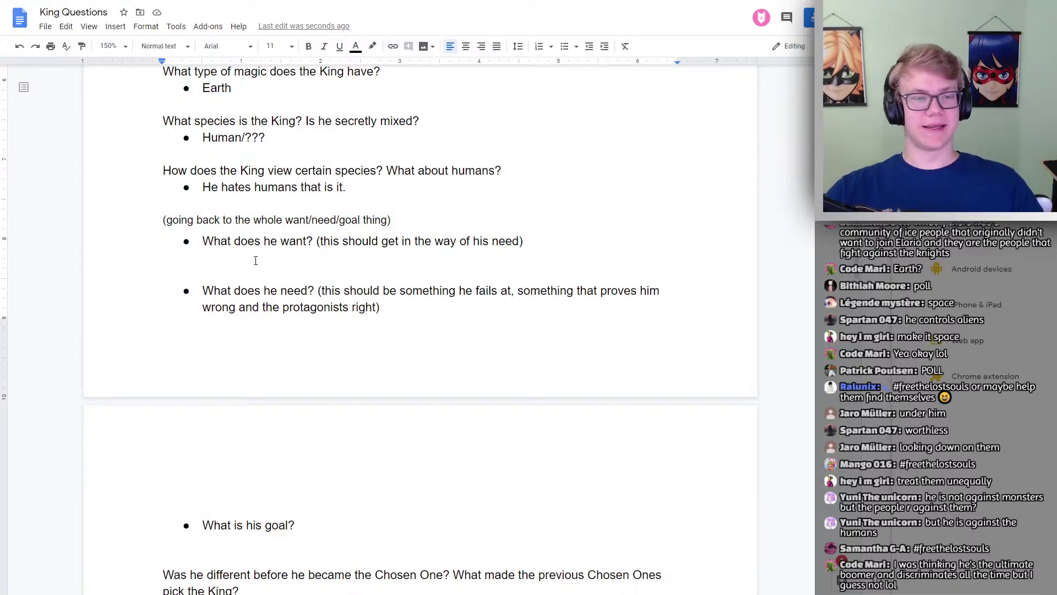
click(565, 47)
key(Tab)
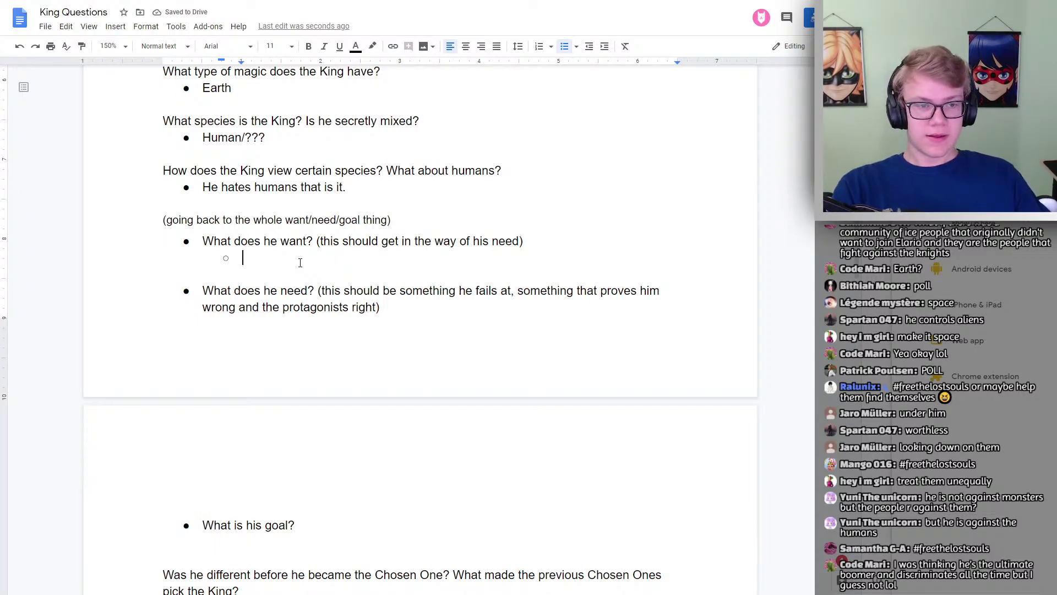
key(Up)
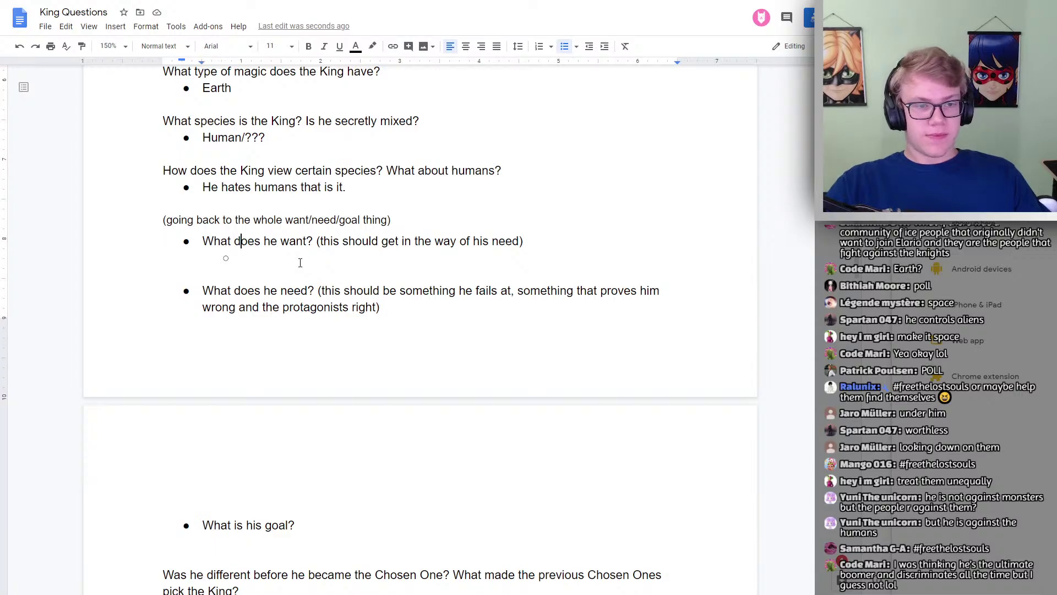
key(Left)
key(Left)
key(Left)
key(Left)
key(Down)
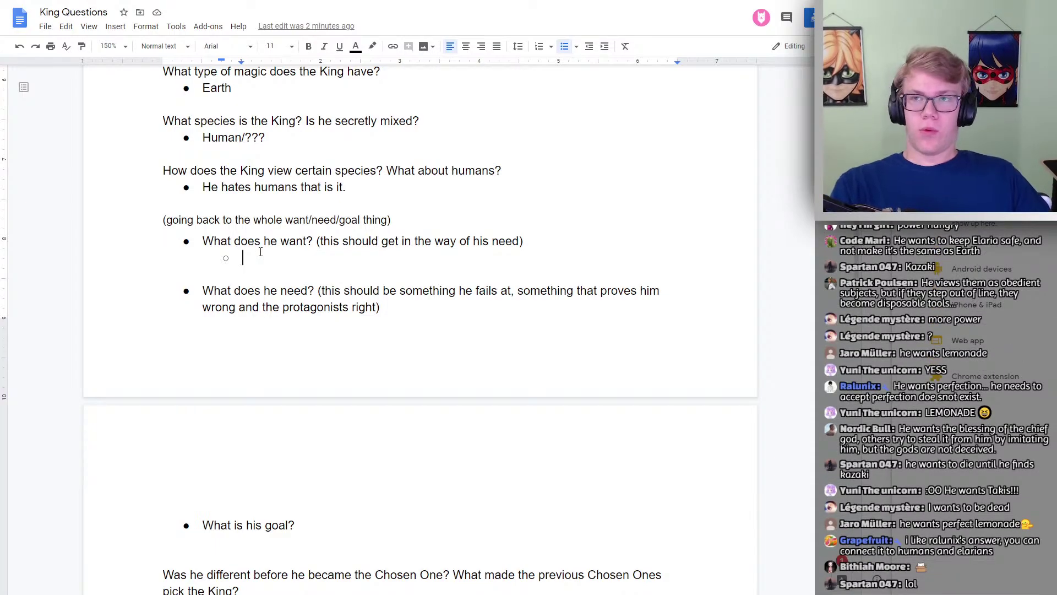
text(Perfection)
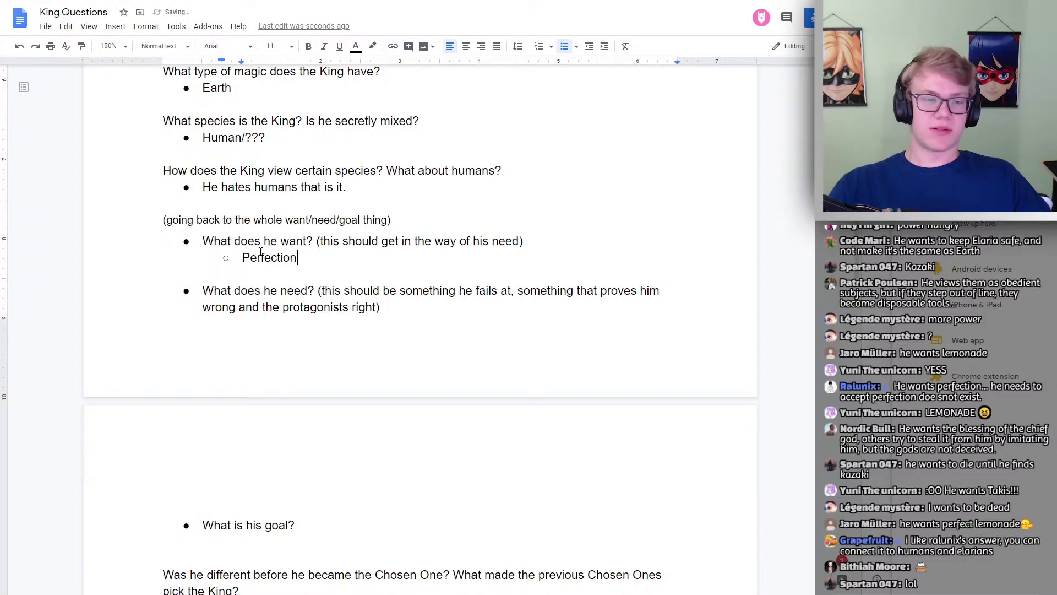
Answer the question "What does he need?" with an indented sub-bullet reading "To realize that perfection does not exist.".
click(408, 311)
key(Return)
key(Tab)
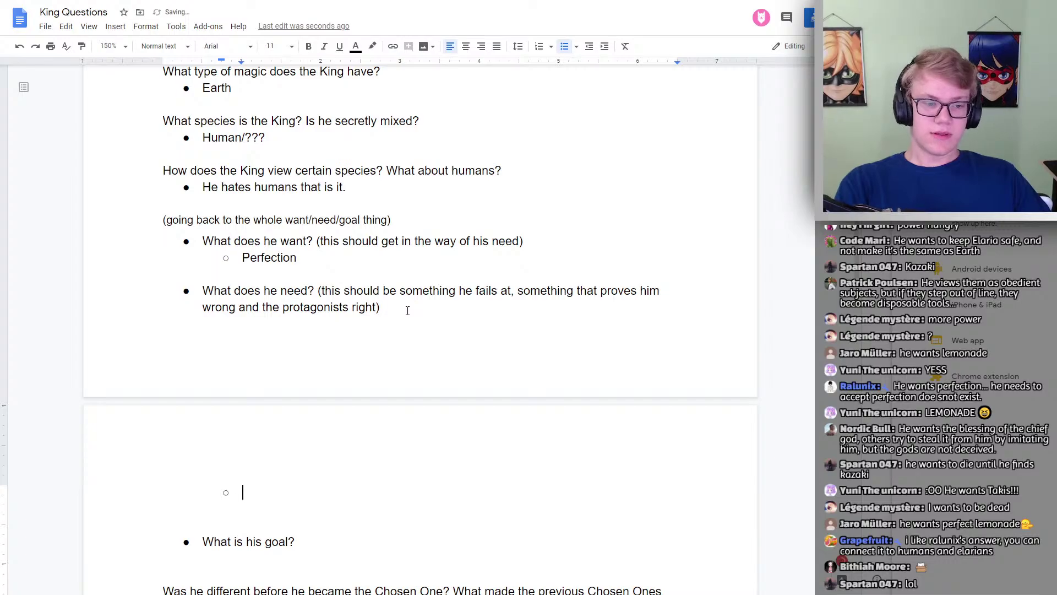
text(To realize)
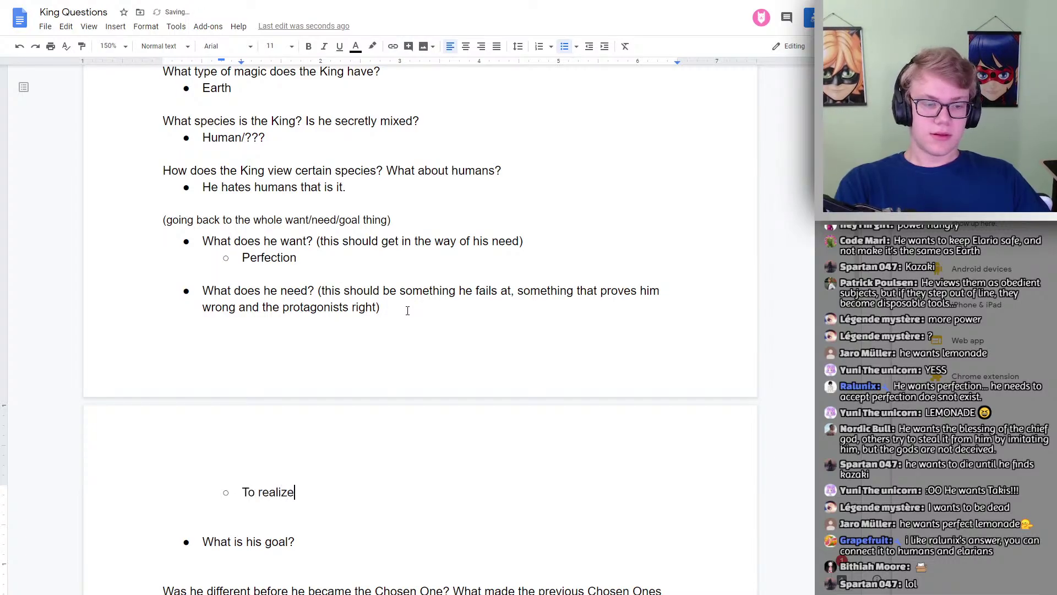
text( that perfection do)
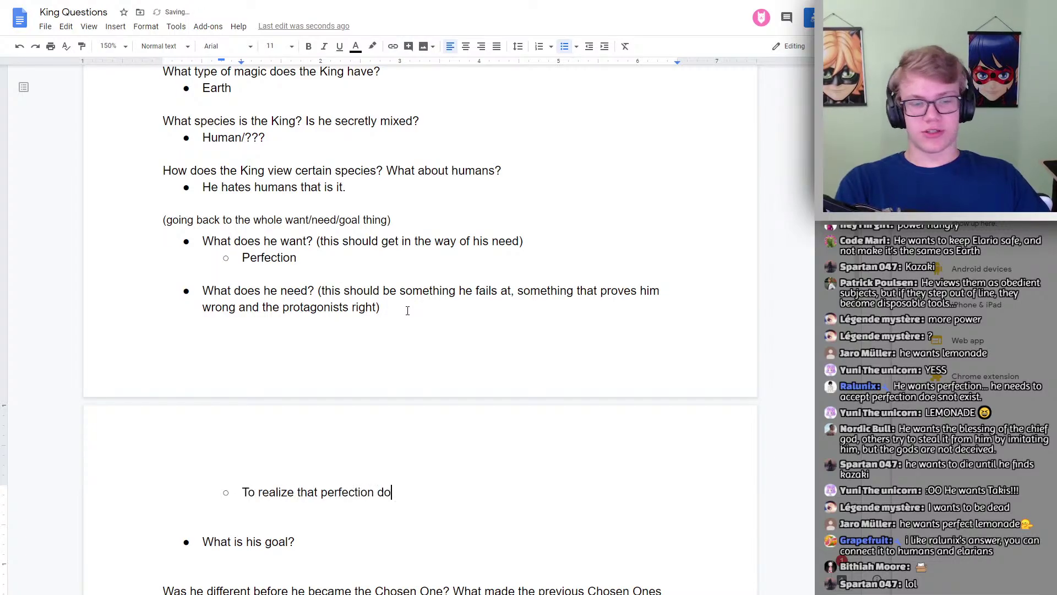
text(es not exist.)
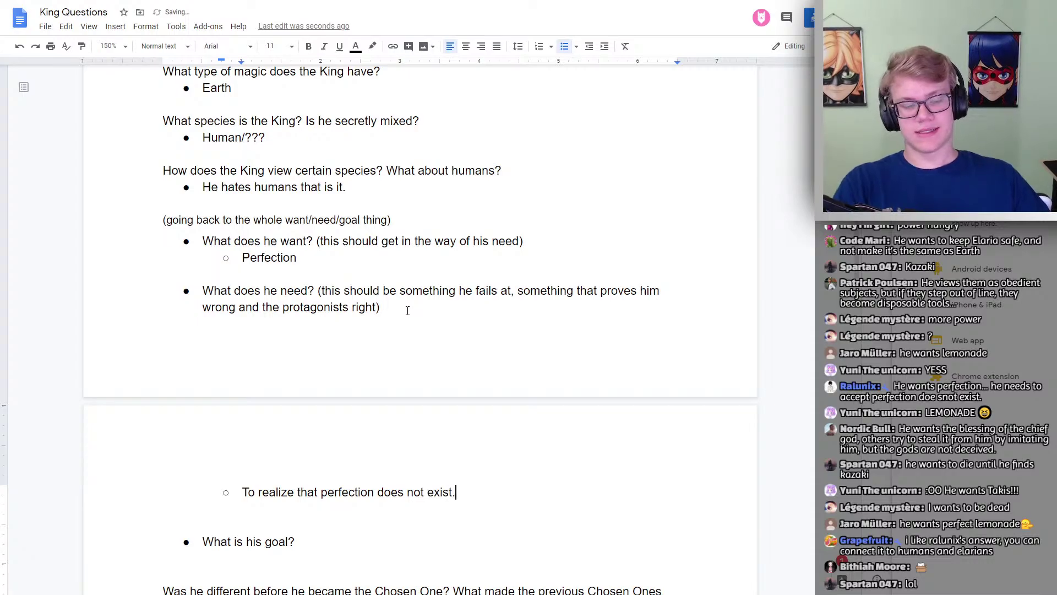
Add a blank line below the "Perfection" answer and extend that answer with ". He want's his world to be".
click(232, 271)
key(Return)
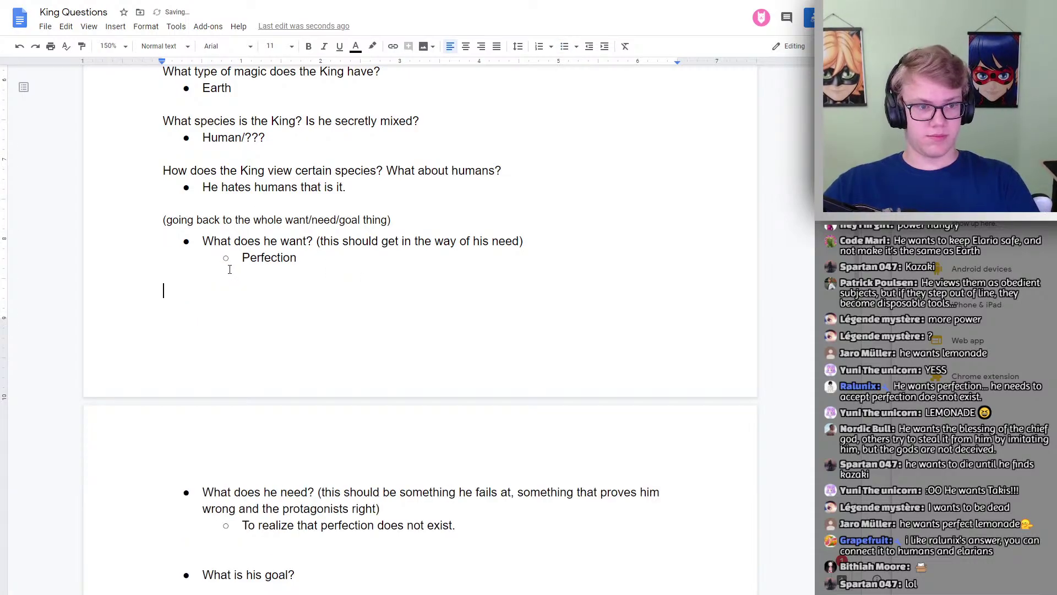
scroll(283, 285, down, 2)
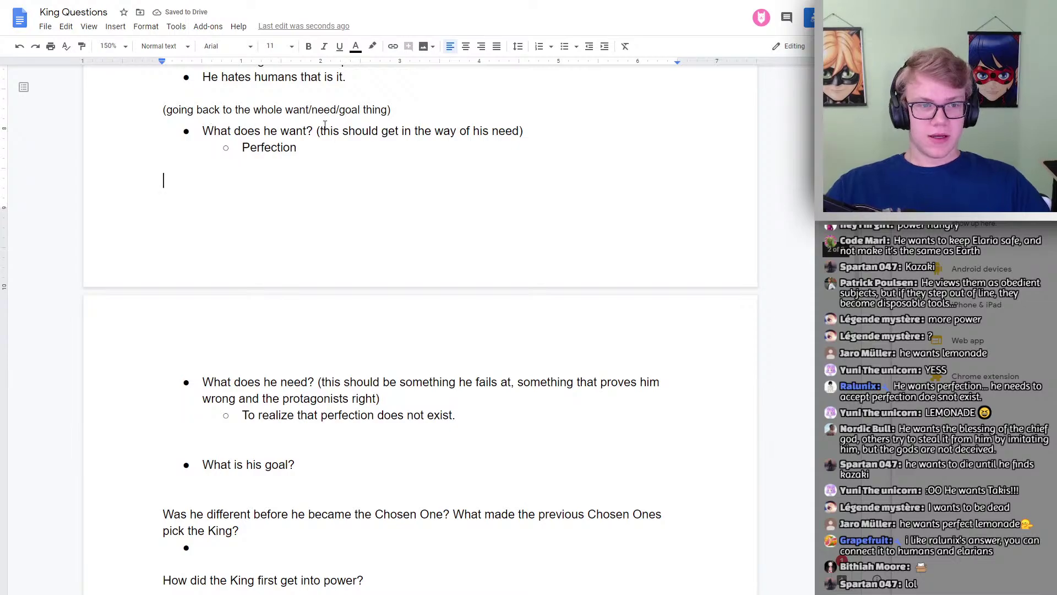
click(301, 170)
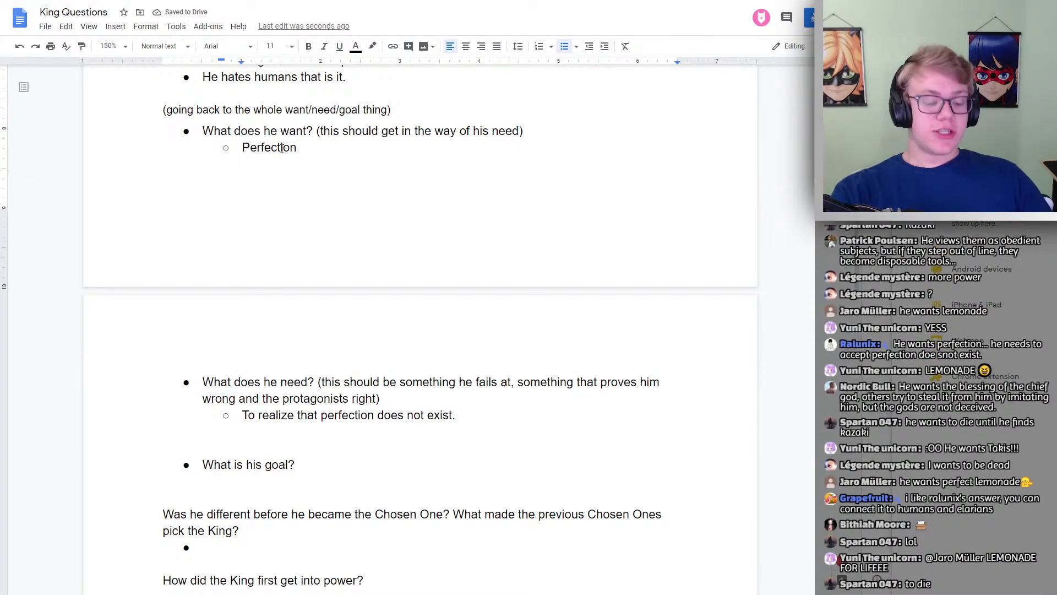
text(. H)
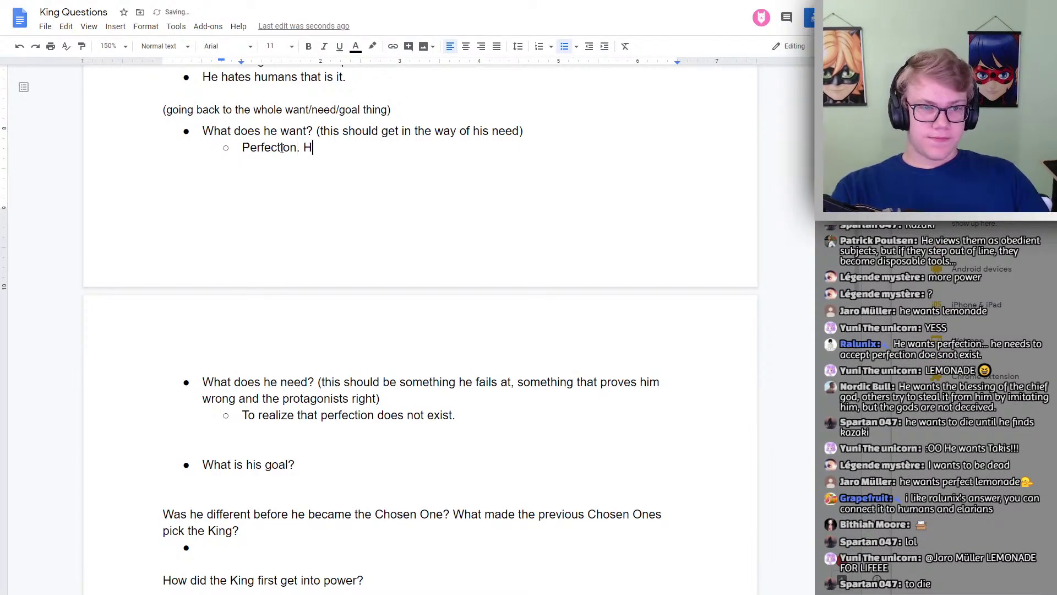
text(e want's his world ot be)
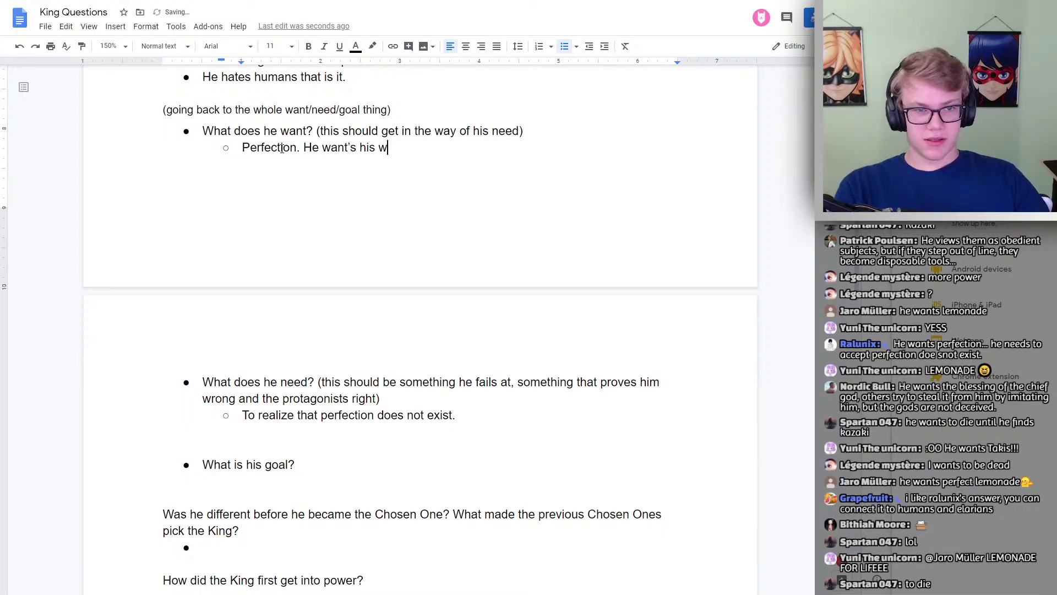
key(BackSpace)
key(BackSpace)
key(BackSpace)
key(BackSpace)
key(BackSpace)
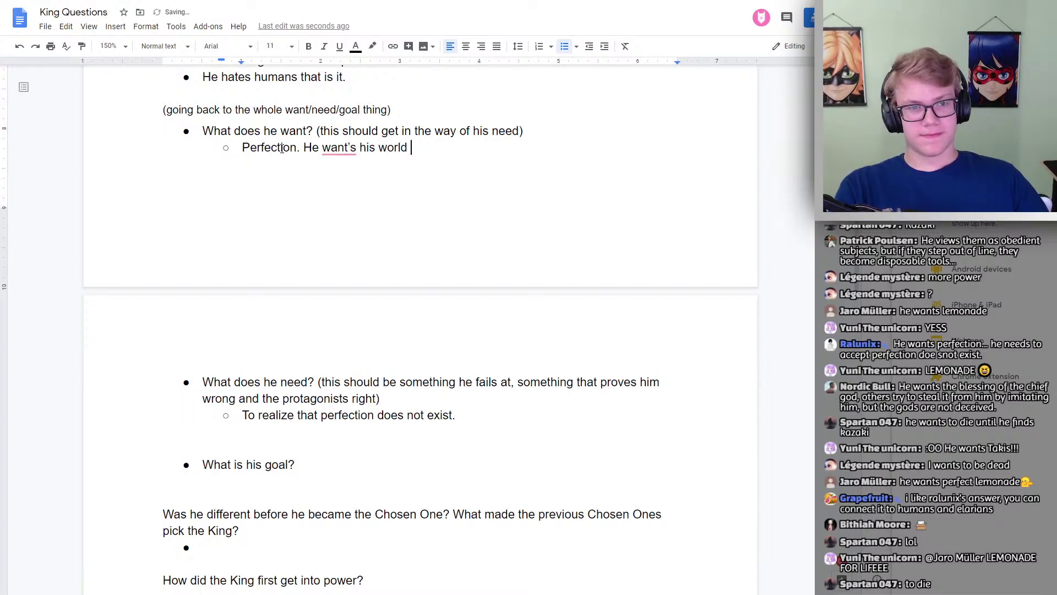
text(to be)
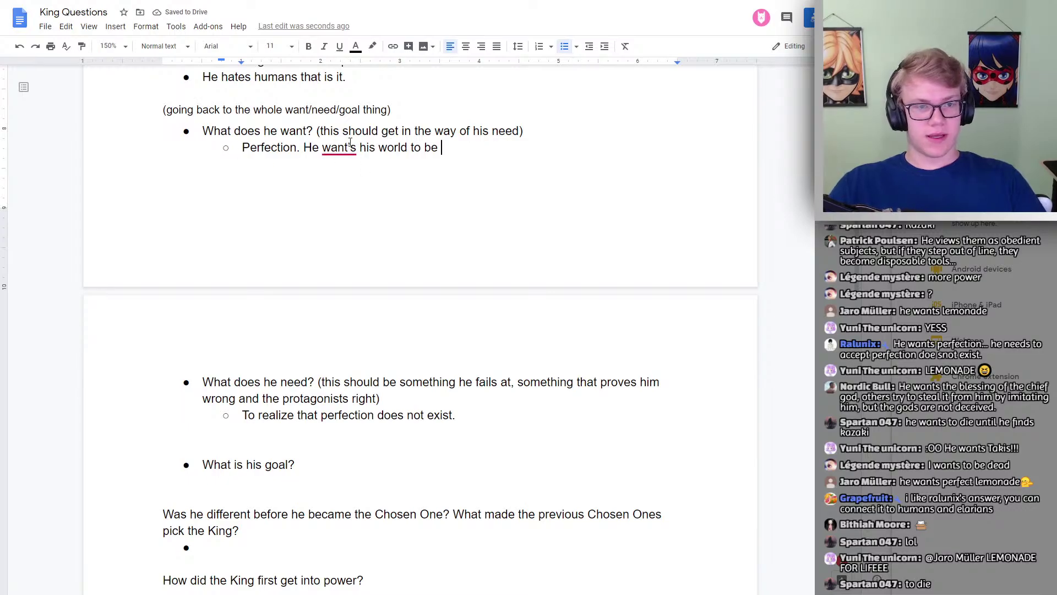
Correct "want's" to "wants" in the want answer and finish its sentence with "perfect and have the perfect ruler.".
click(339, 148)
click(336, 172)
click(467, 148)
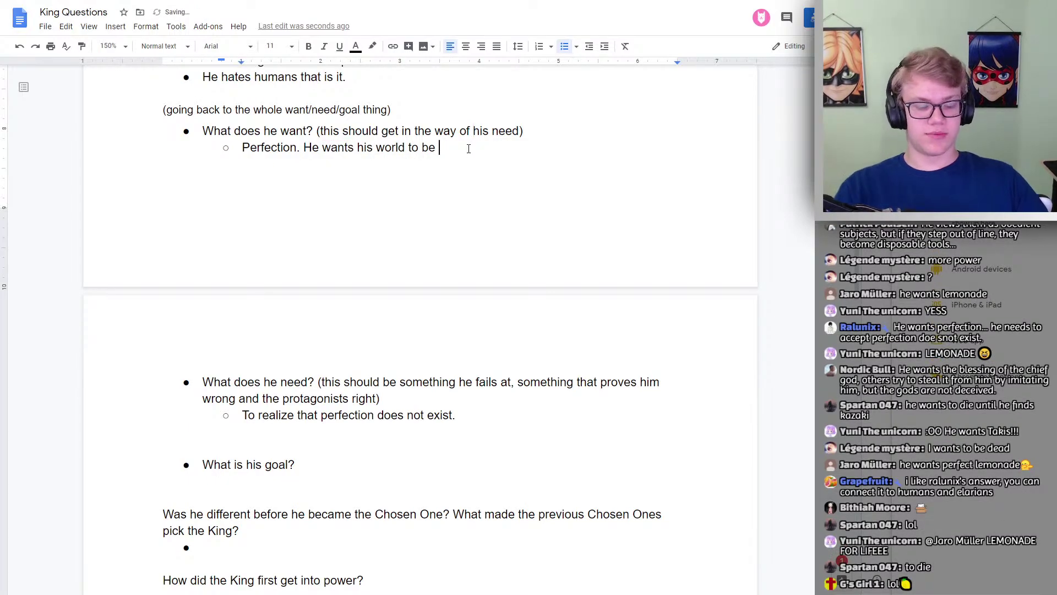
text(perfect )
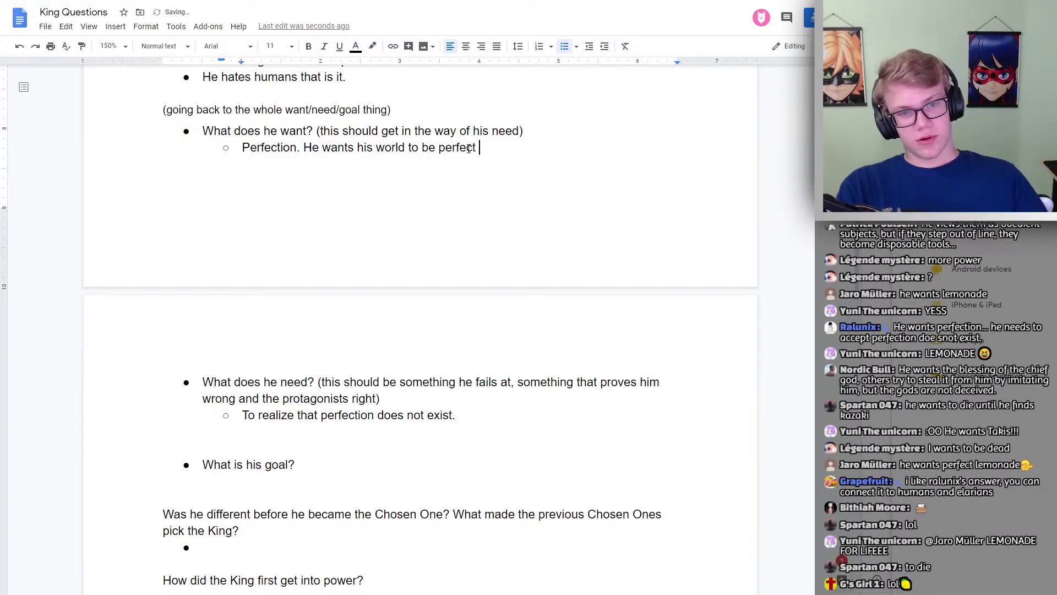
text(and have the p)
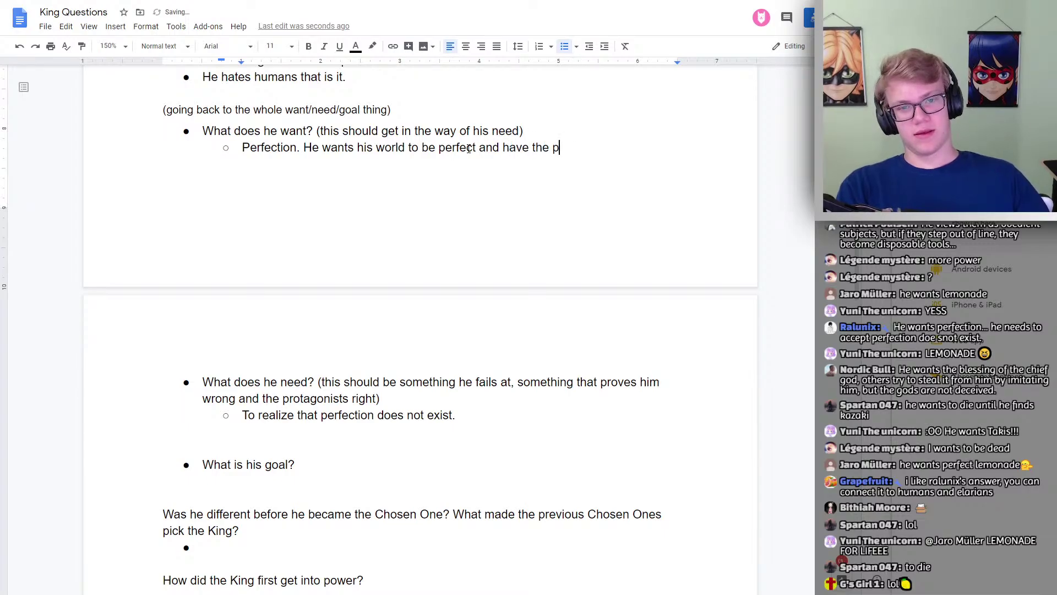
text(erfect ruler.)
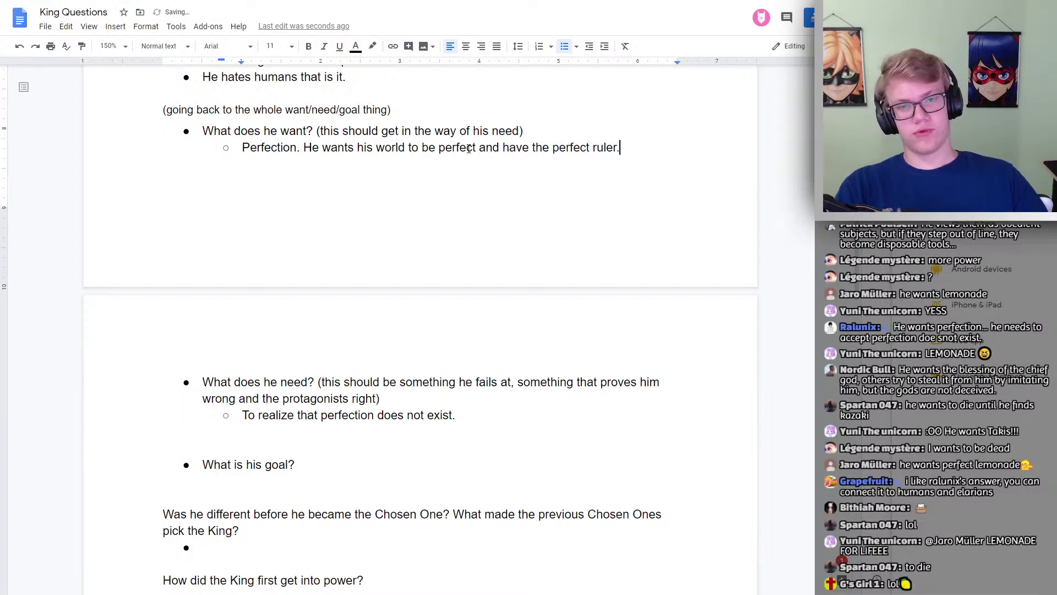
Extend the need answer with "He is not going to find another person like himself. He needs to accept that and move on".
scroll(395, 335, down, 1)
click(464, 359)
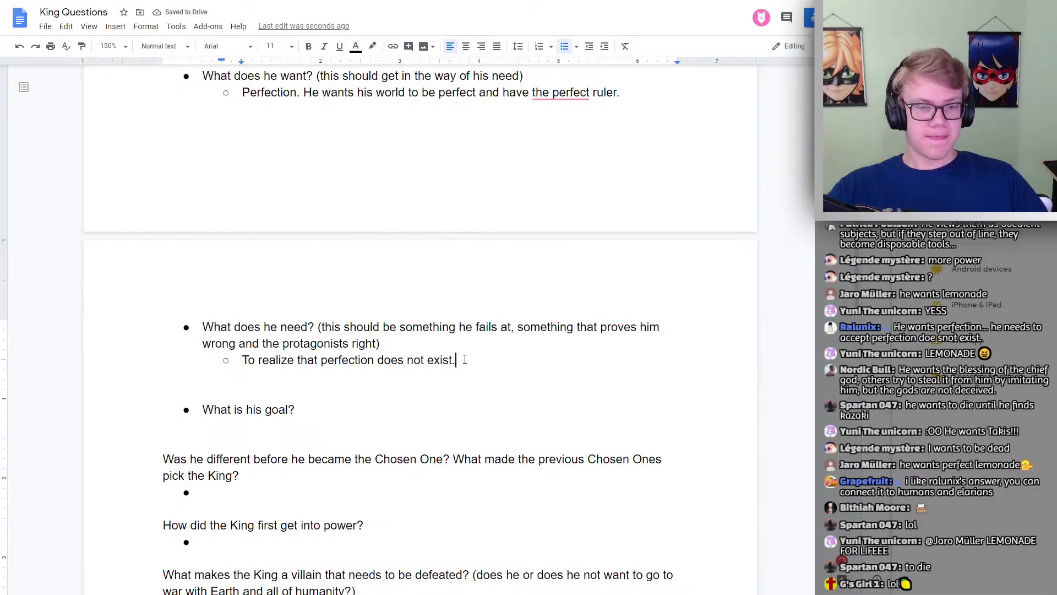
text(He is not going to find th)
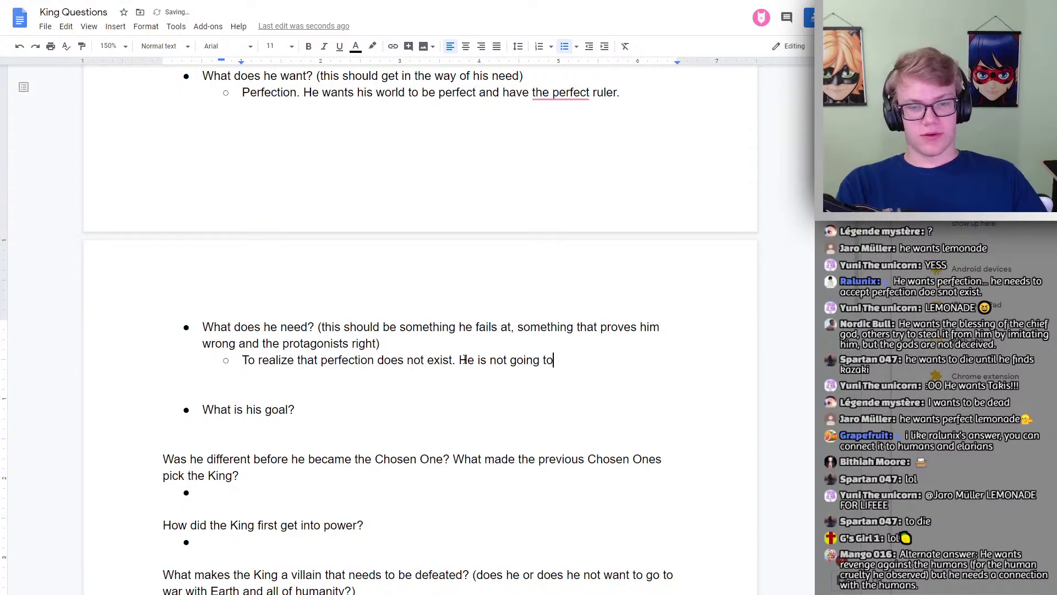
key(BackSpace)
key(BackSpace)
text(a)
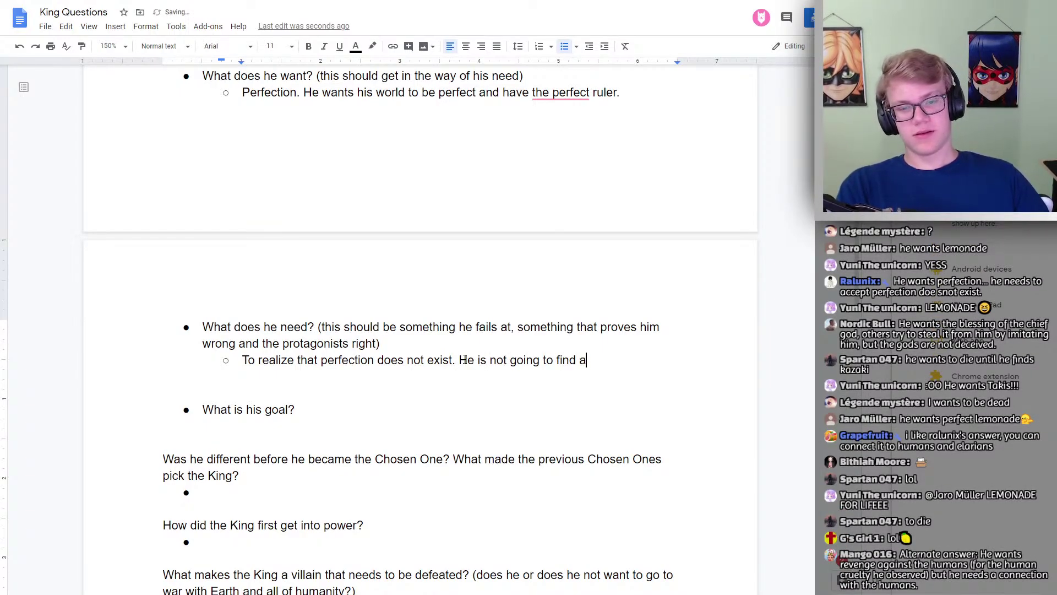
text(nother person like hims)
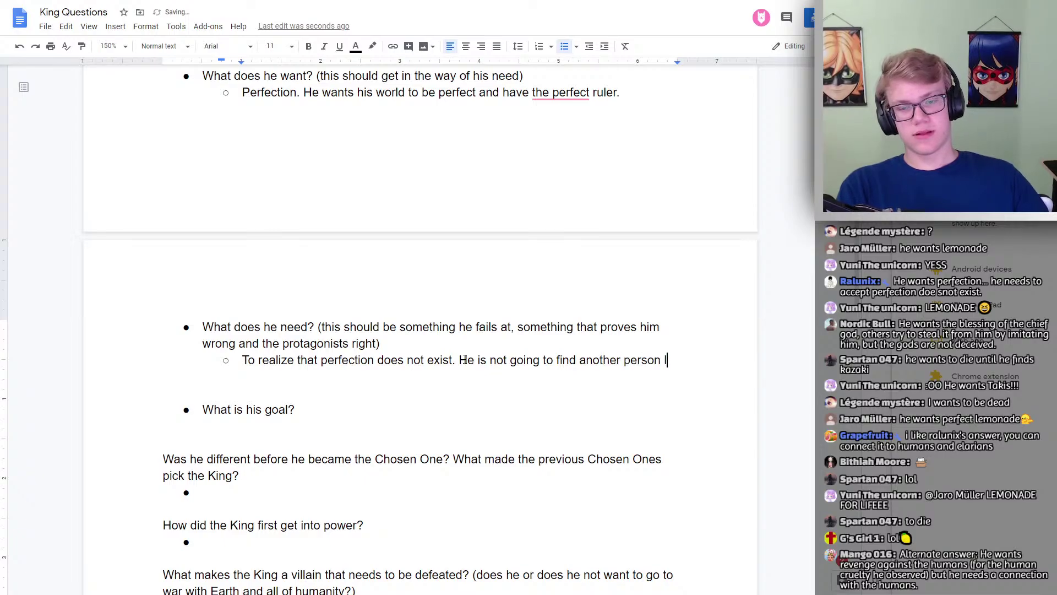
text(elf.)
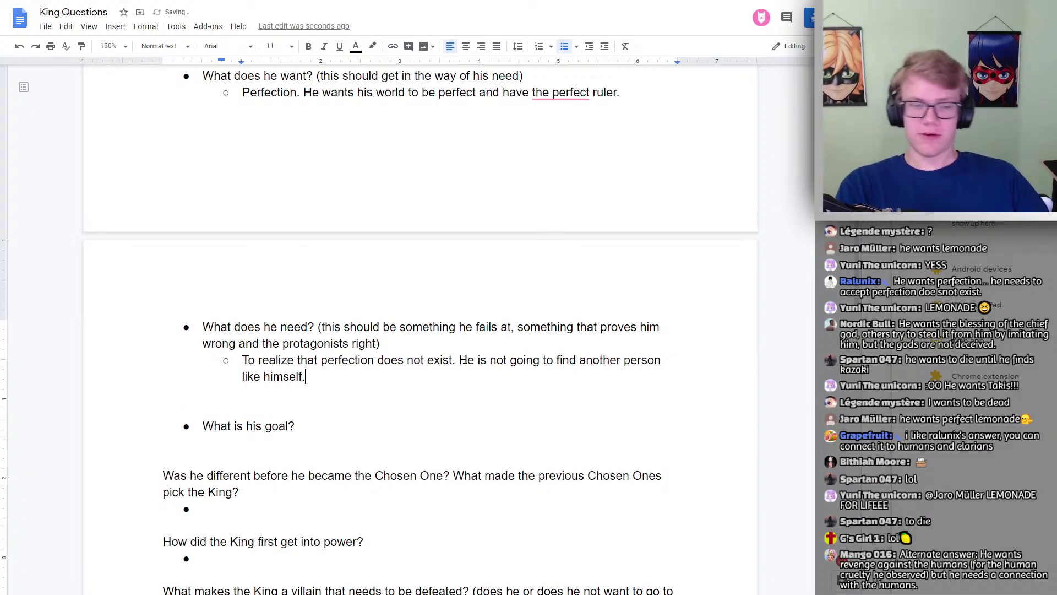
text( He need)
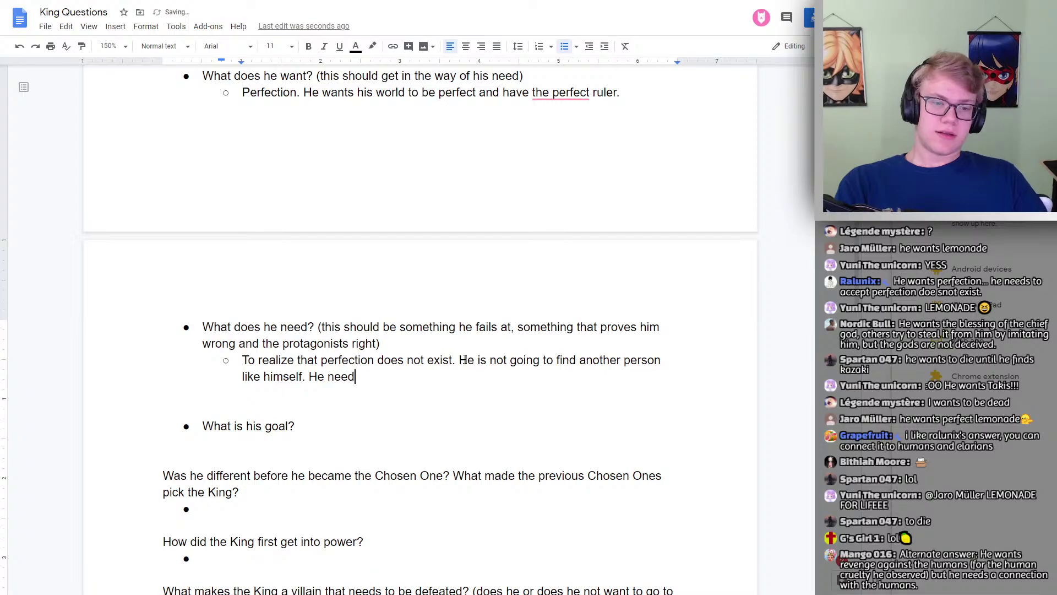
text(s to accept that a)
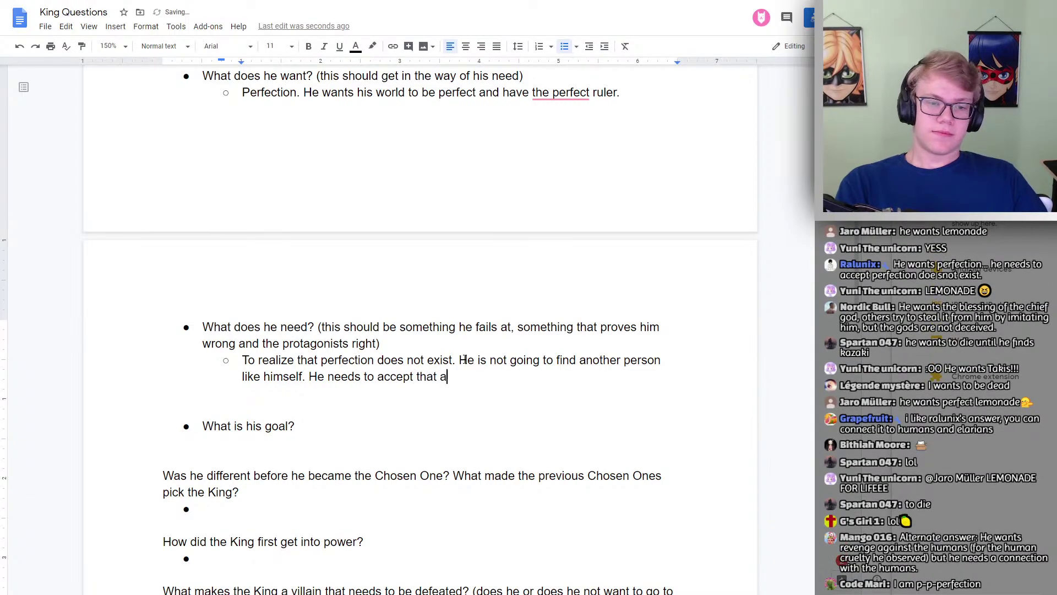
text(nd move one)
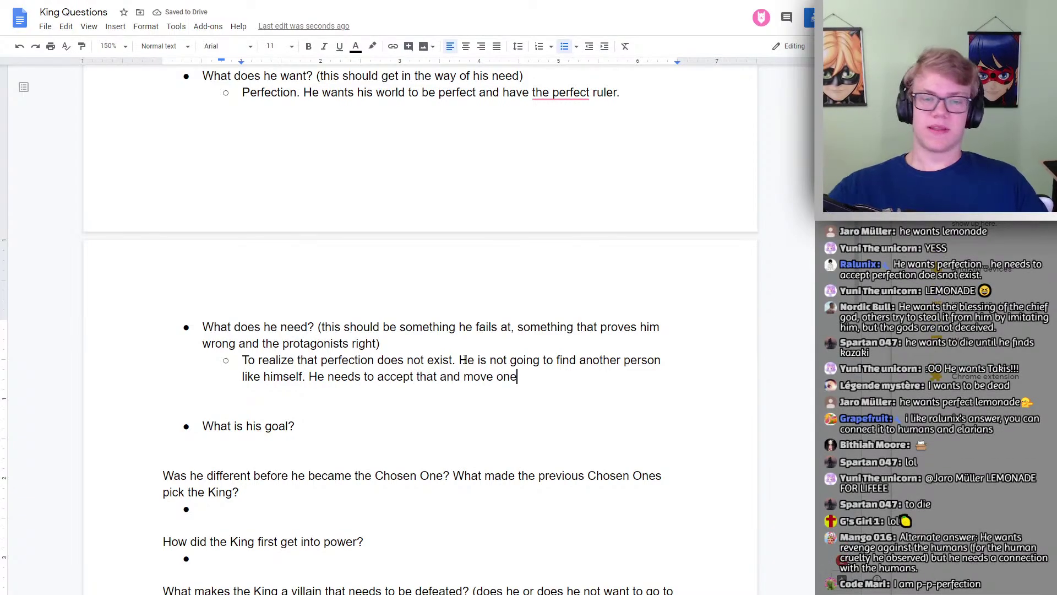
key(BackSpace)
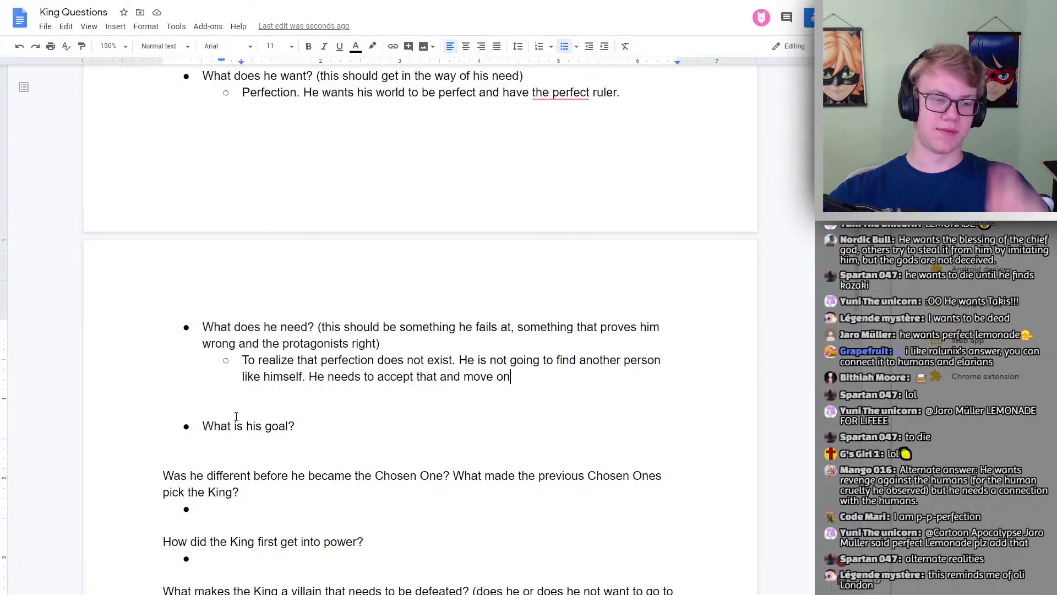
Answer the question "What is his goal?" with an indented sub-bullet reading "Choose the next chosen ones".
click(246, 445)
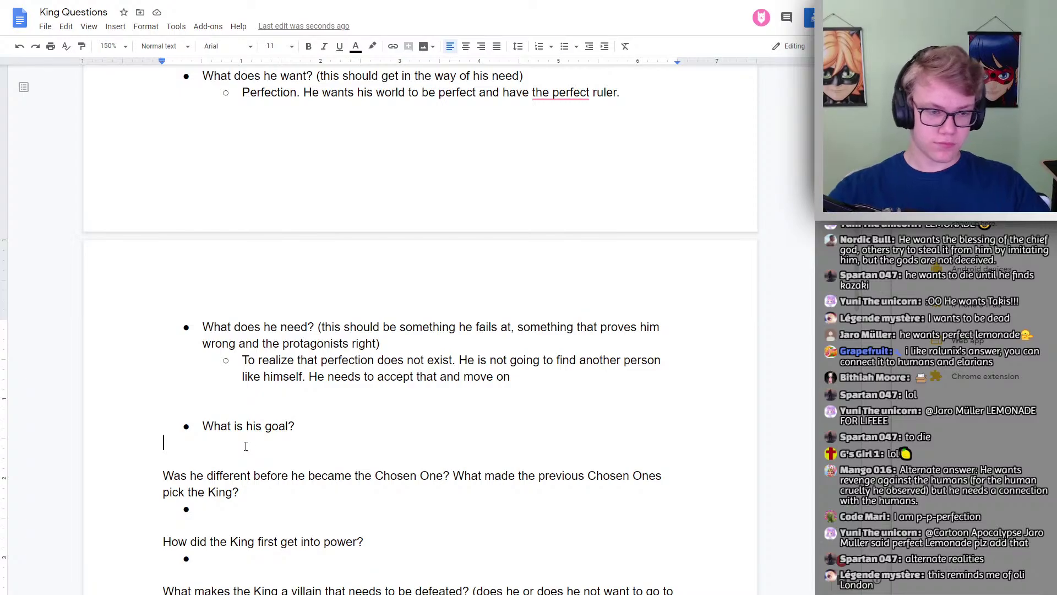
key(Left)
key(Return)
key(Tab)
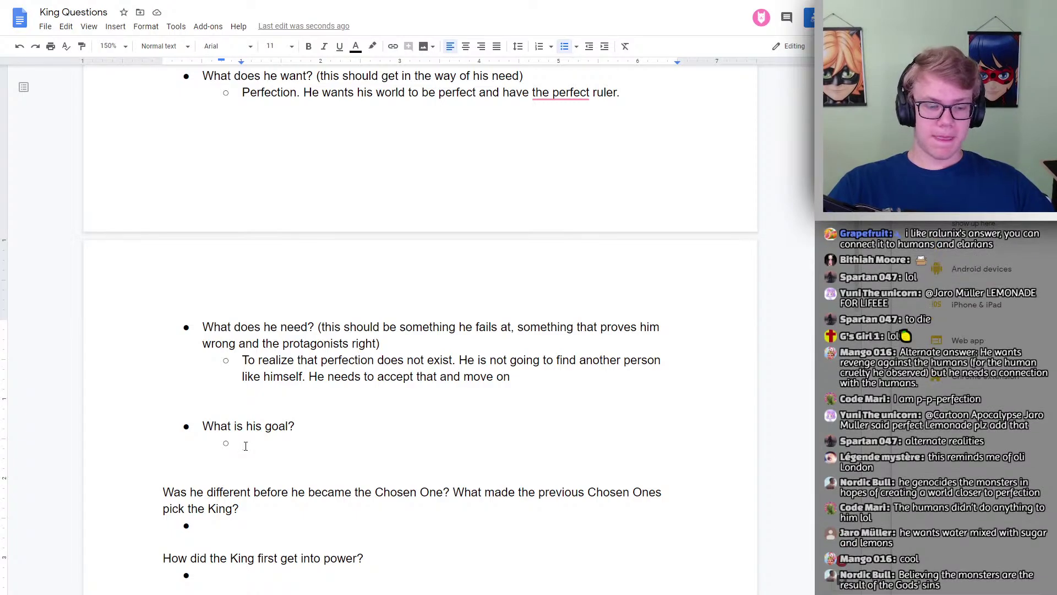
text(Choose the n)
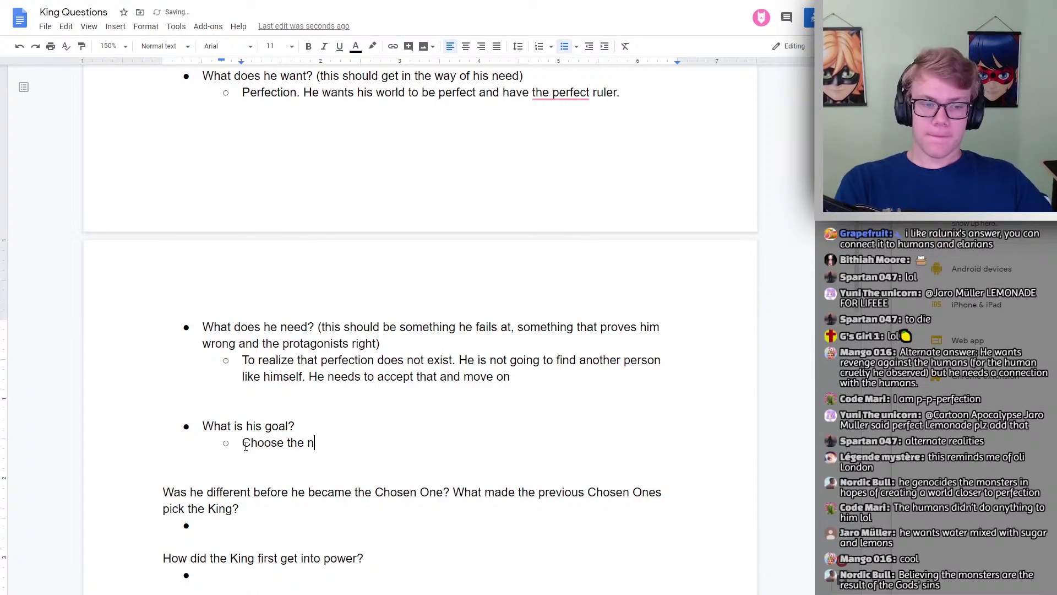
text(ext chosen ones)
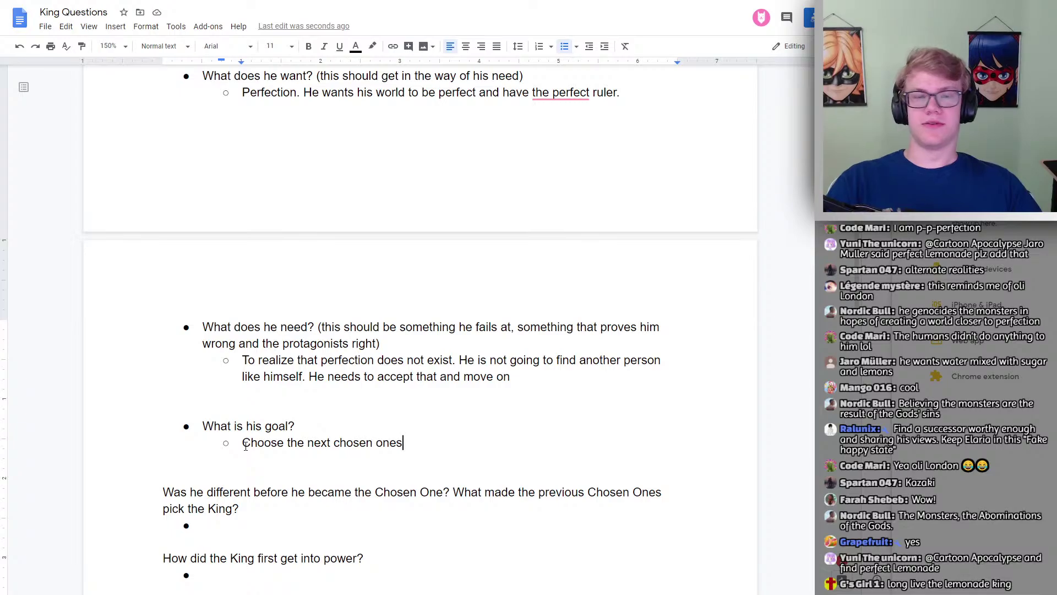
End the first goal answer with a period and add below: "Find a successor worthy enough and sharing his views. Keep Elaria in this "Fake happy state".".
mouse_move(529, 38)
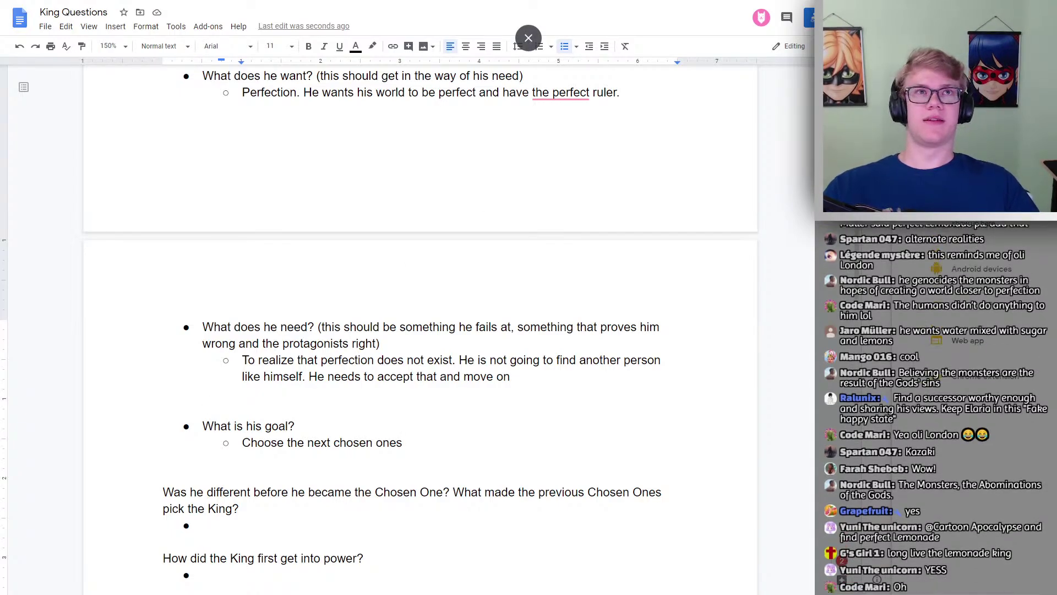
click(458, 442)
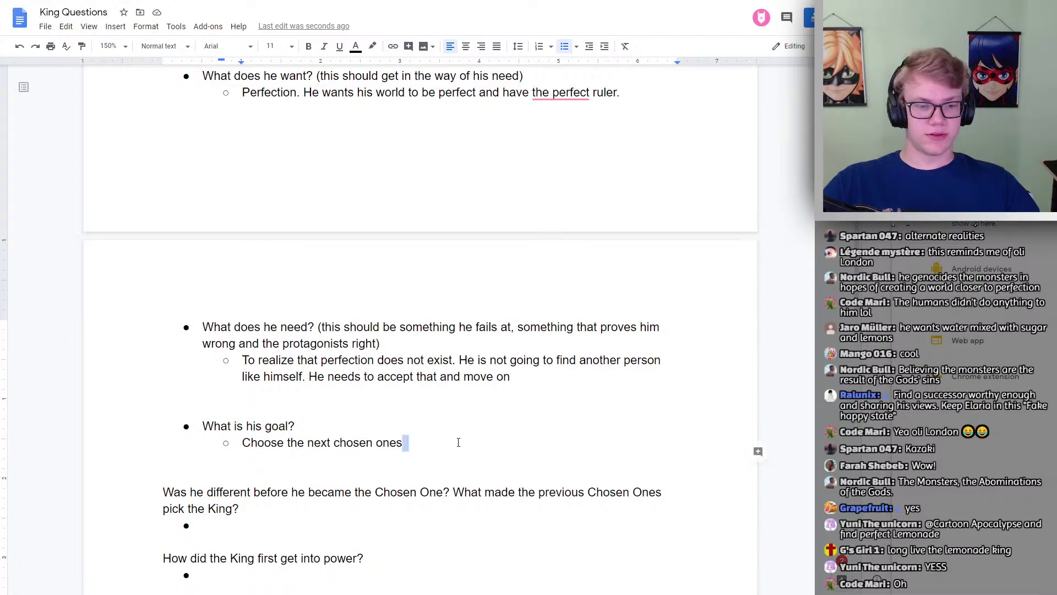
text(Find a successor worthy enough and sharing his views. Keep Elaria in this "Fake happy state")
click(406, 442)
text(.)
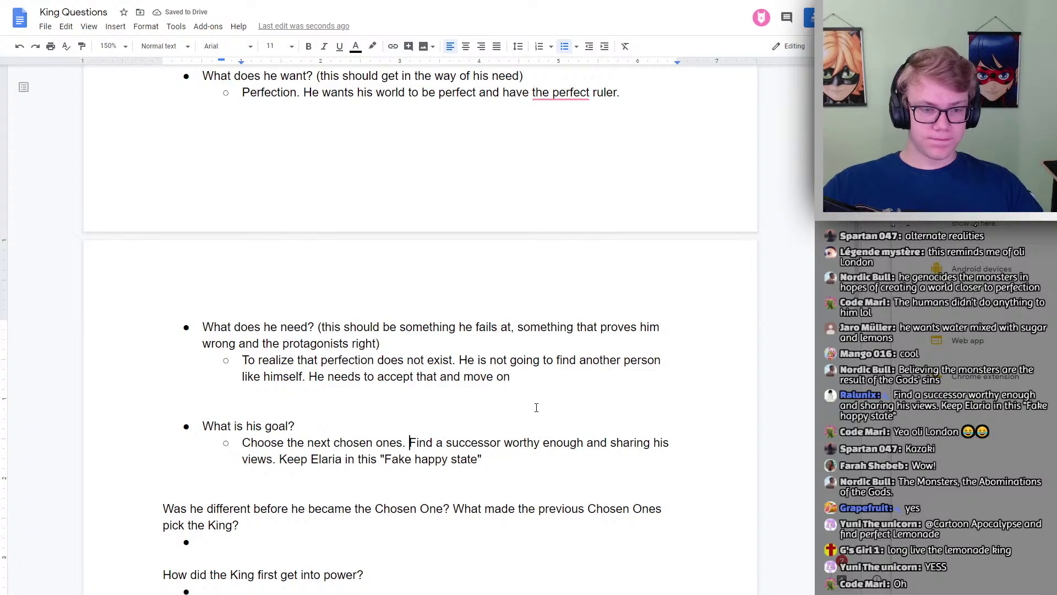
key(Return)
scroll(431, 444, down, 2)
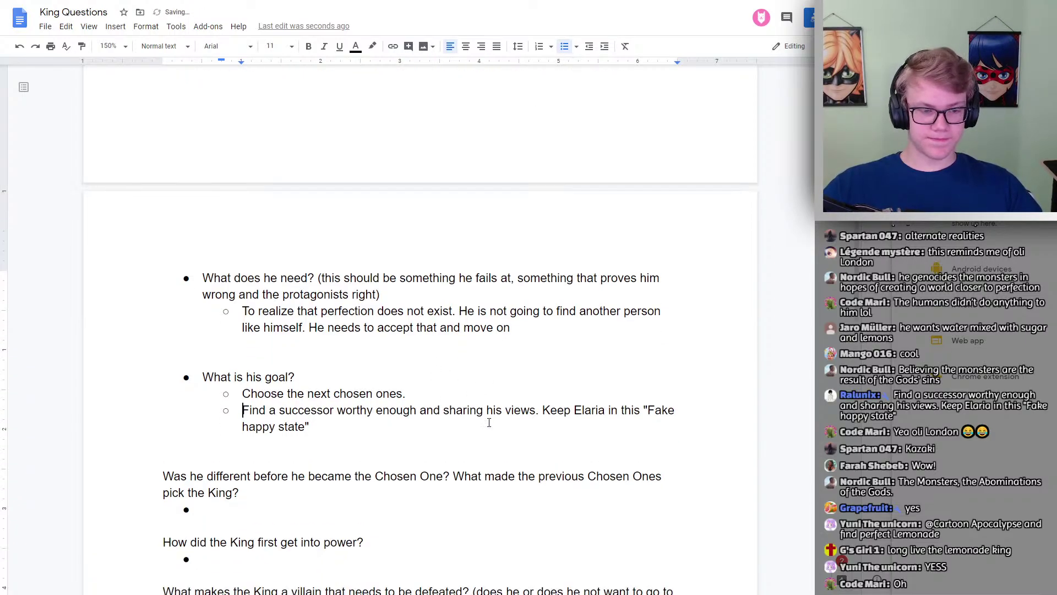
text(.)
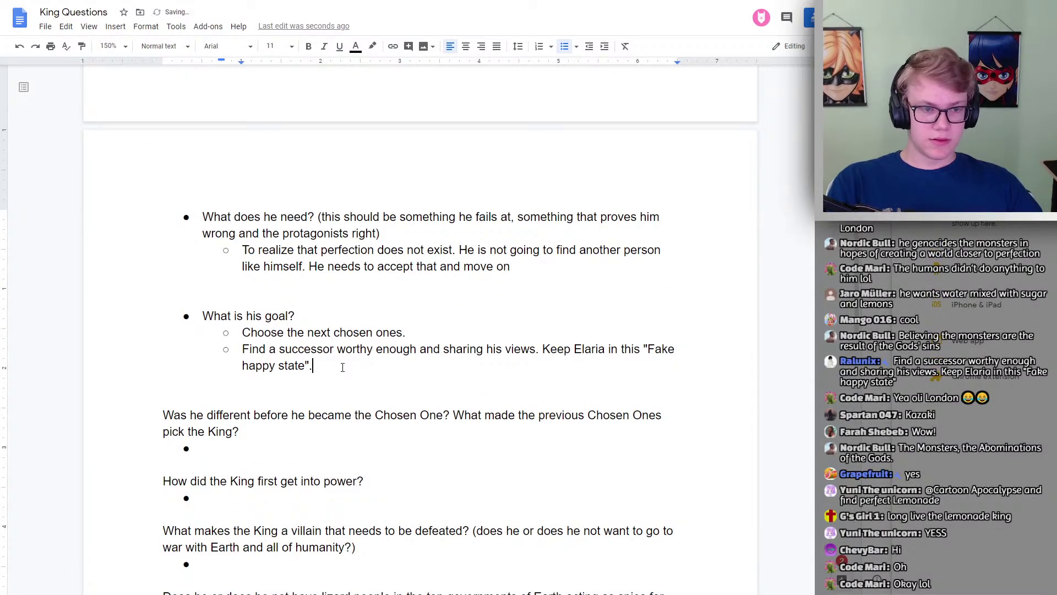
scroll(242, 336, down, 2)
click(234, 334)
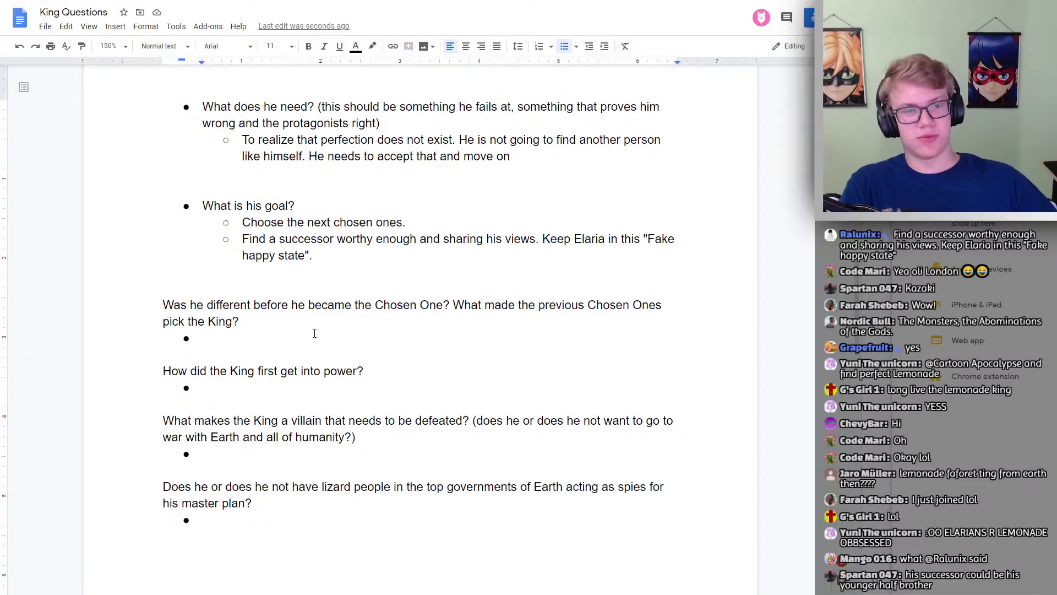
Add a third sub-bullet under "What is his goal?" reading "Protect Elarians", with a capital E.
click(336, 250)
key(Return)
text(Pro)
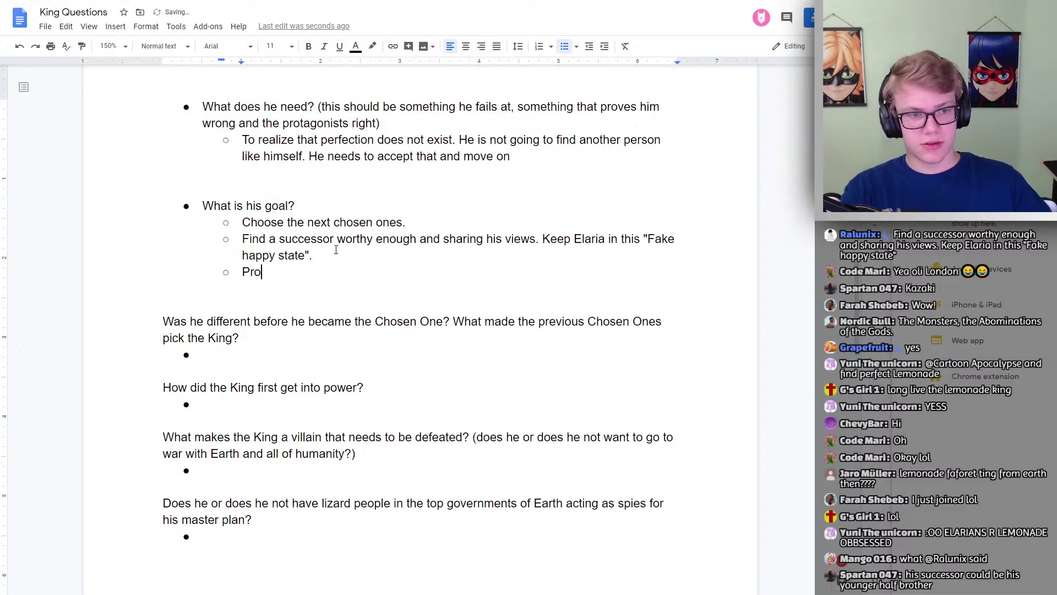
text(tect elarians)
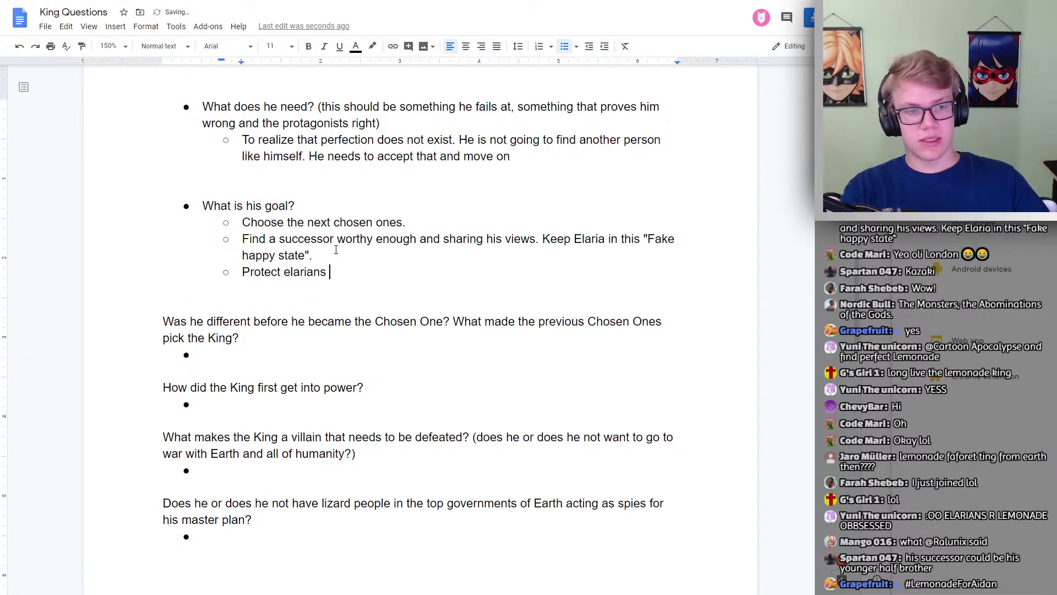
key(BackSpace)
mouse_move(305, 273)
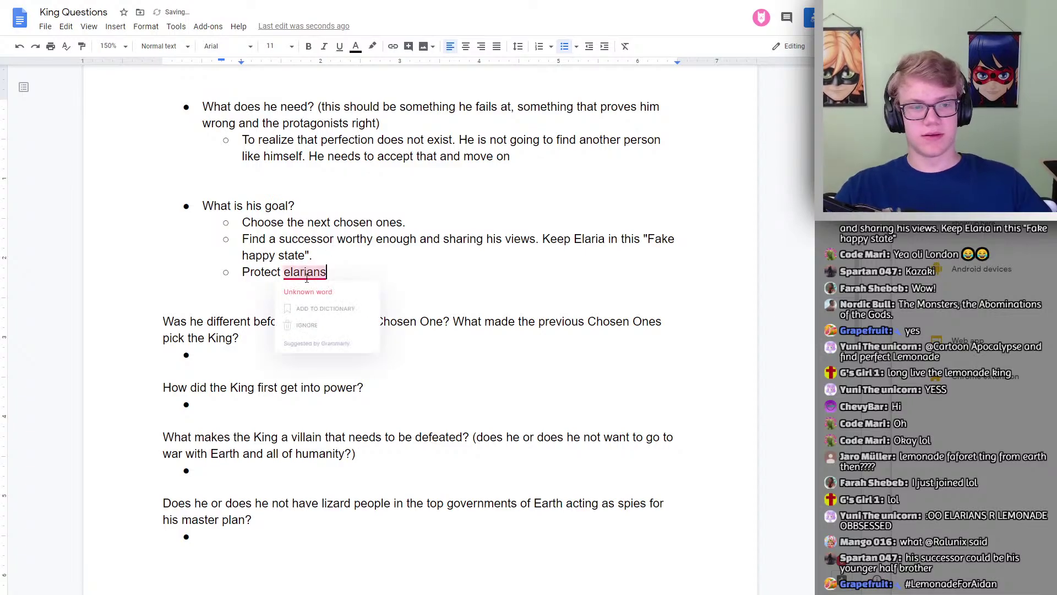
click(291, 271)
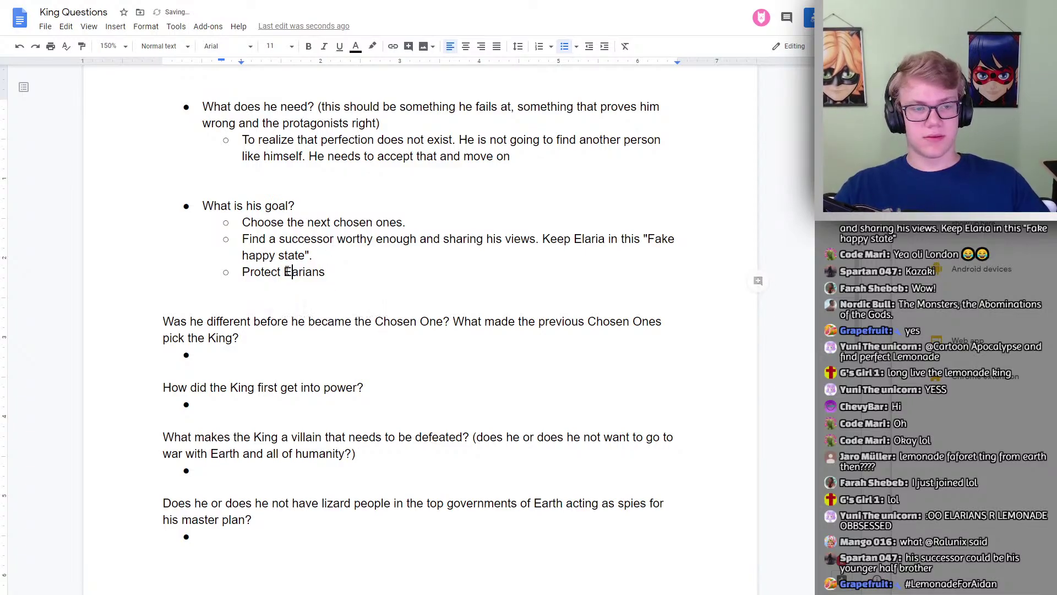
key(BackSpace)
text(E)
Extend the "Protect Elarians" sub-bullet with "/Separate from Humans", accepting the spelling correction for "Separate".
click(373, 273)
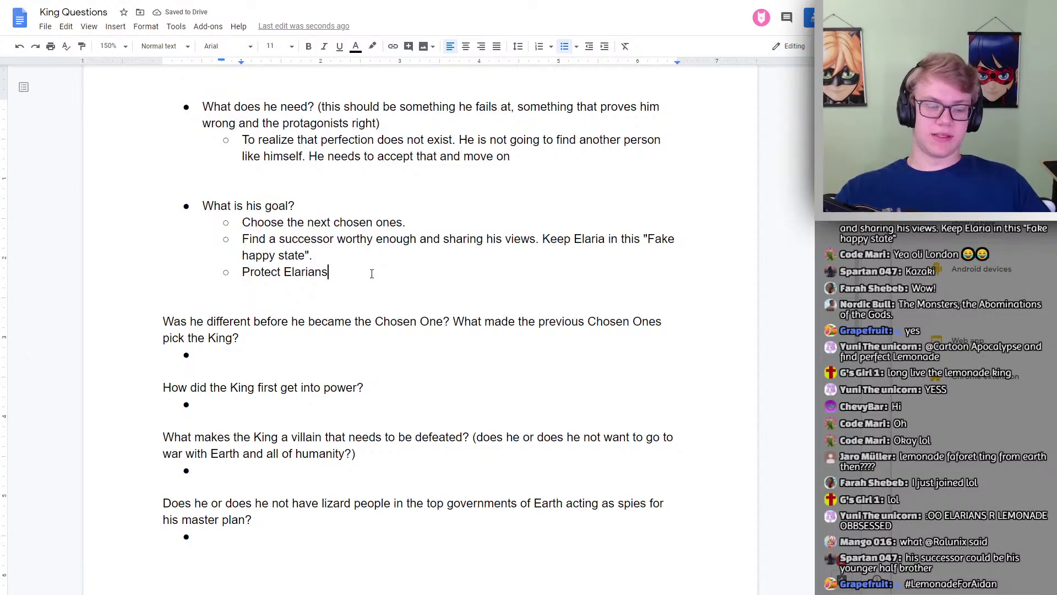
text(/)
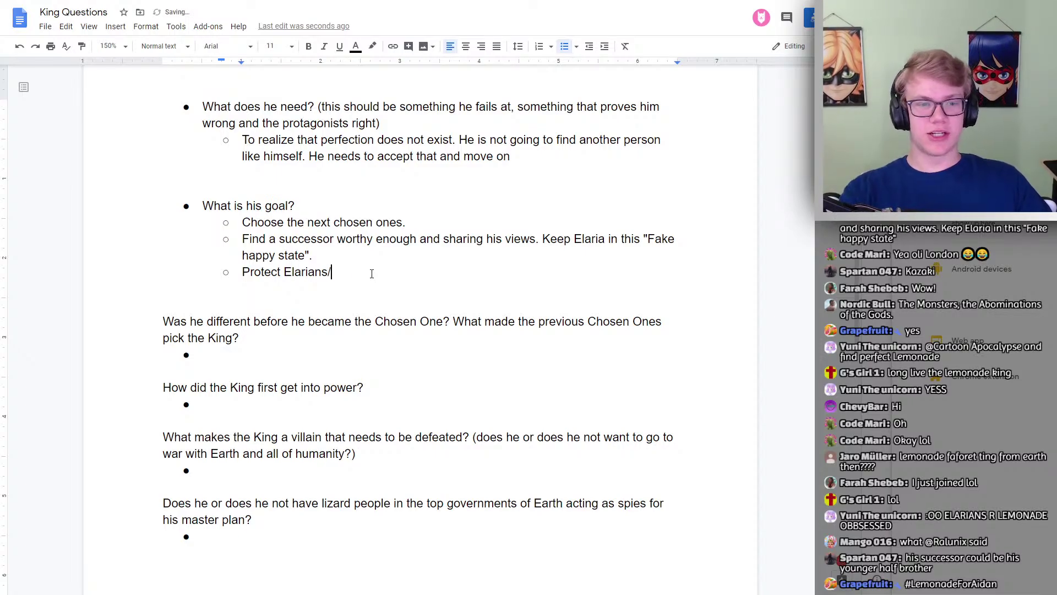
text(Seperate from )
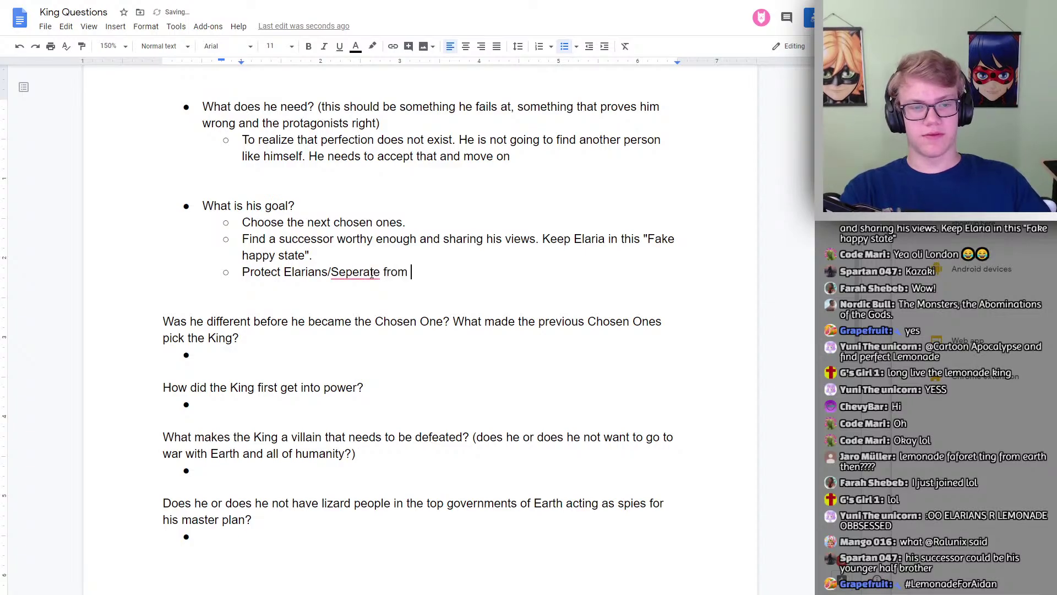
text(Humans)
right_click(372, 273)
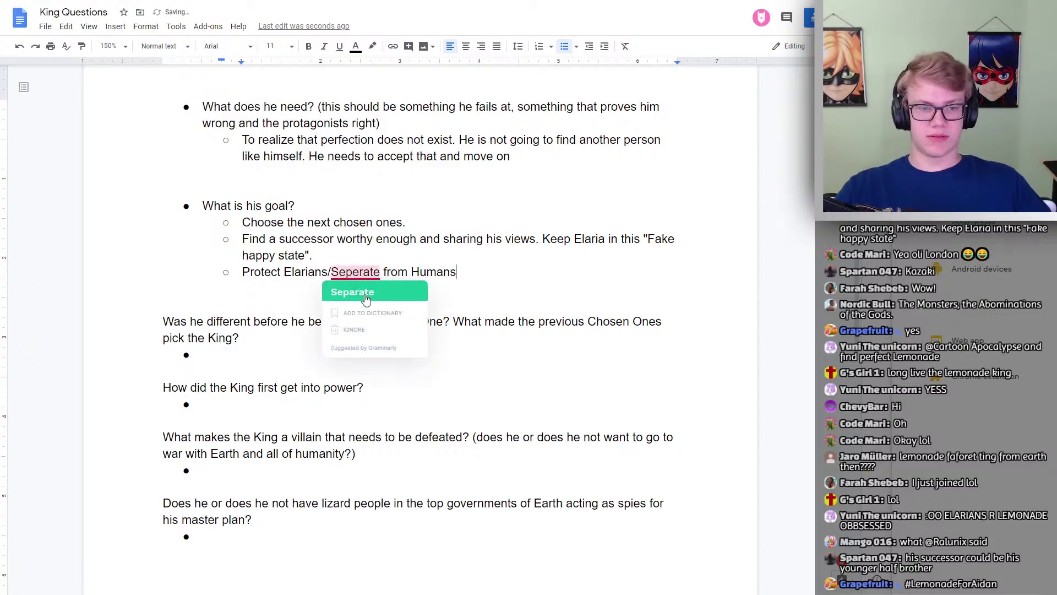
click(359, 289)
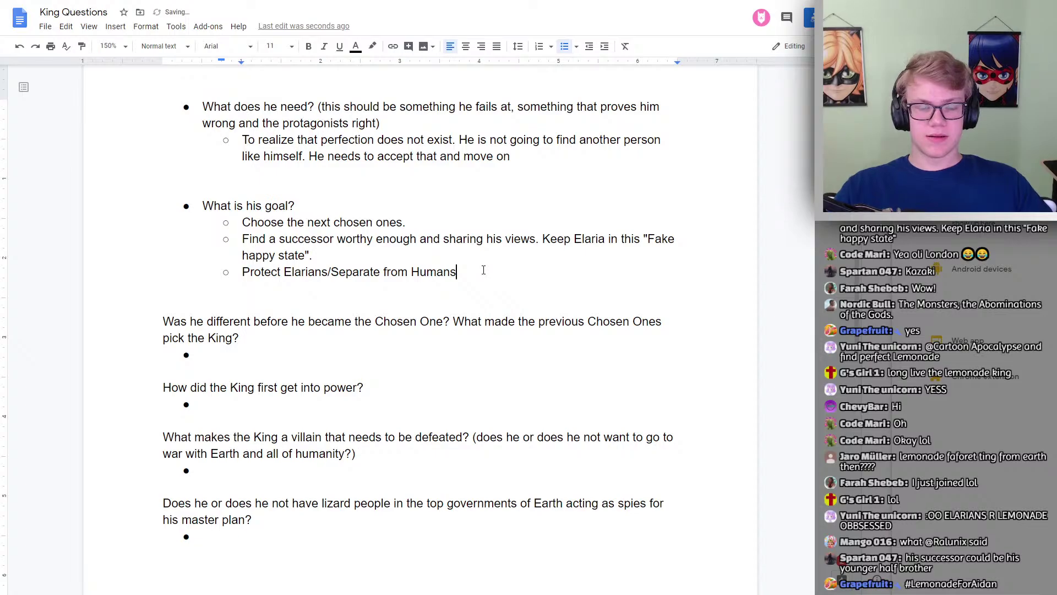
click(461, 272)
Answer the question about whether the King was different before he became the Chosen One with "Not really".
click(250, 358)
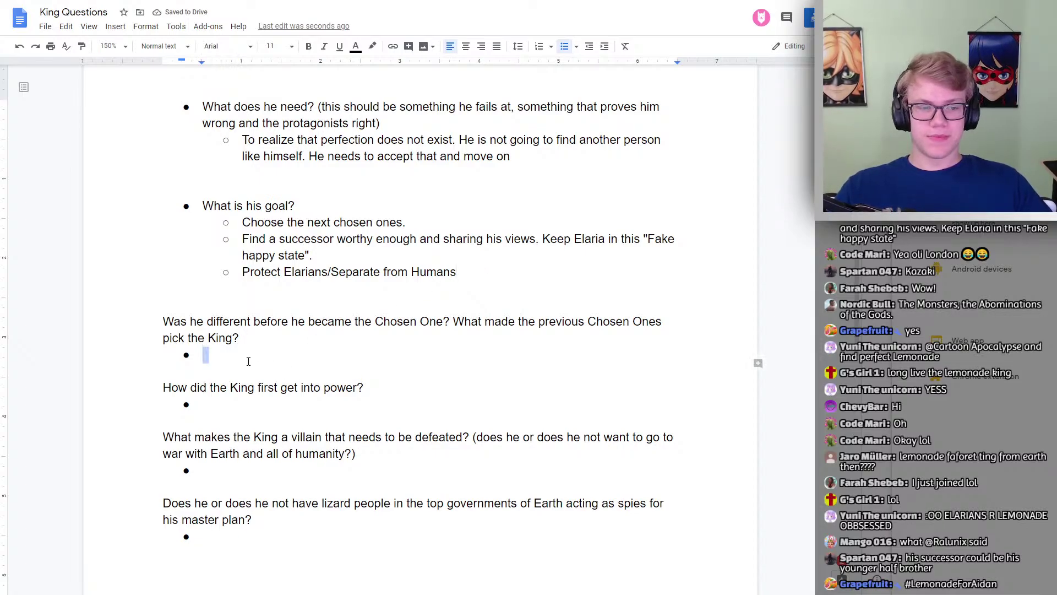
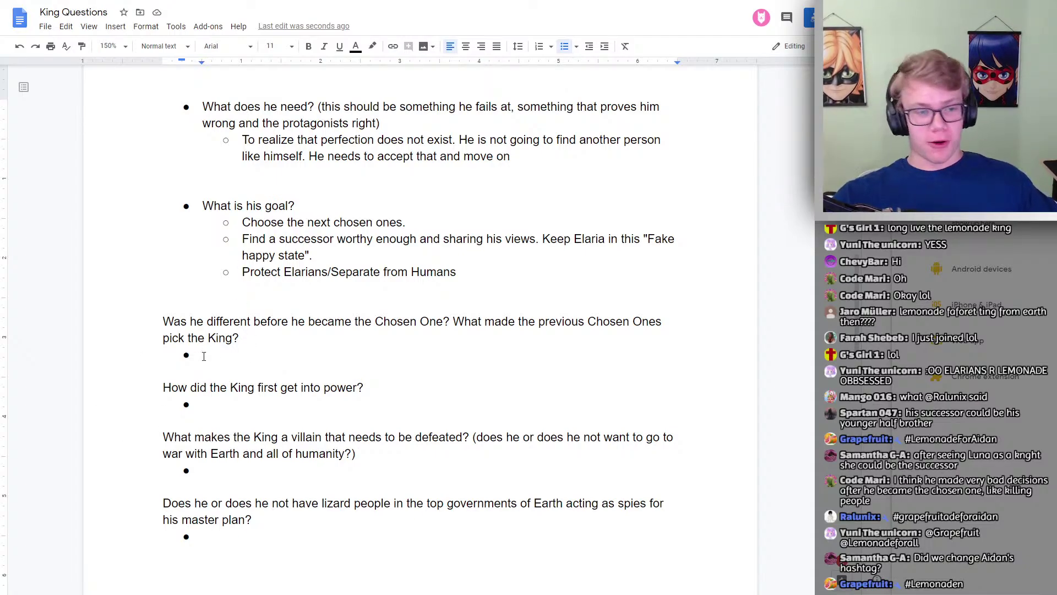
click(300, 346)
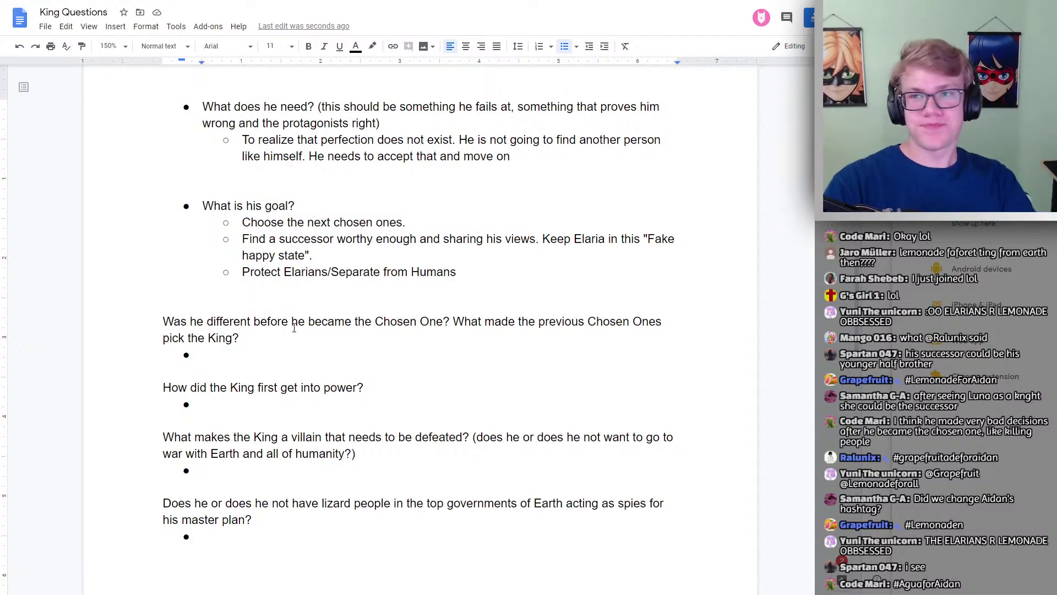
text(Not really)
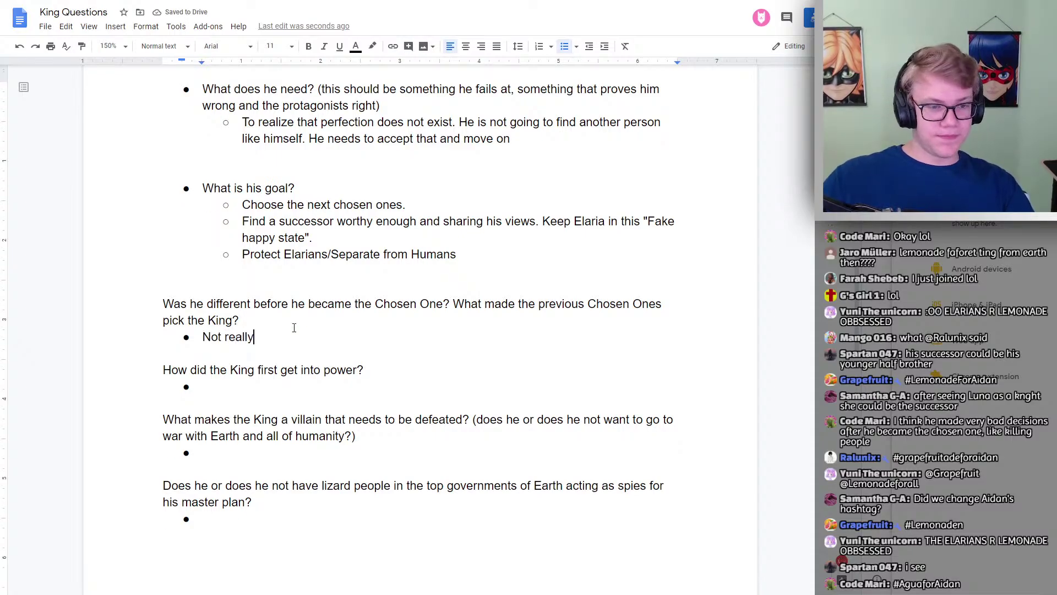
Begin the answer to "How did the King first get into power?" with "His mom was the chosen one.".
scroll(294, 327, down, 1)
click(223, 352)
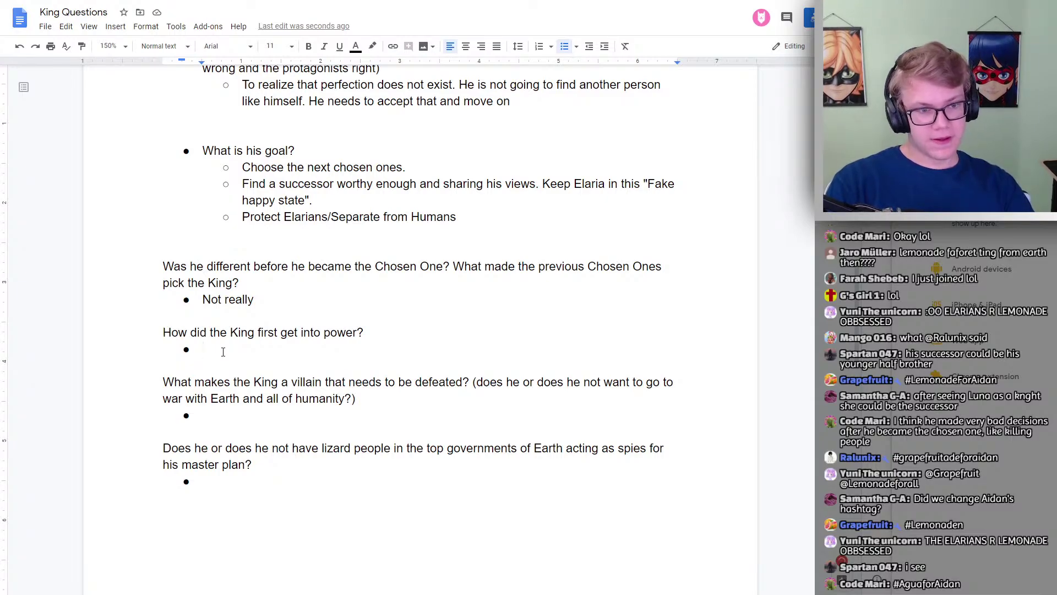
text(He was)
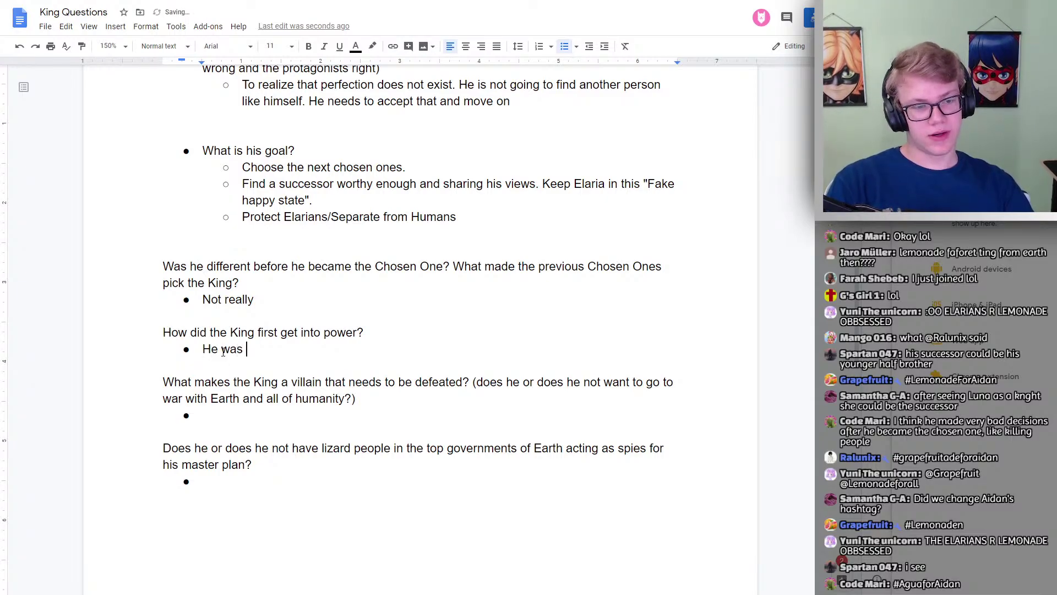
key(BackSpace)
key(BackSpace)
key(BackSpace)
key(BackSpace)
key(BackSpace)
key(BackSpace)
text(is mn)
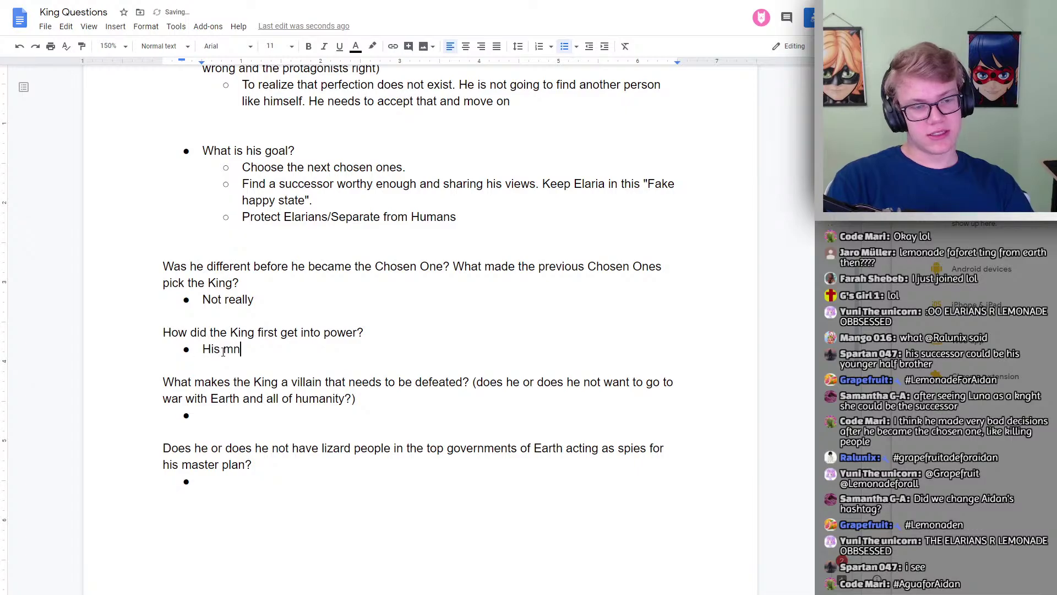
key(BackSpace)
text(om was)
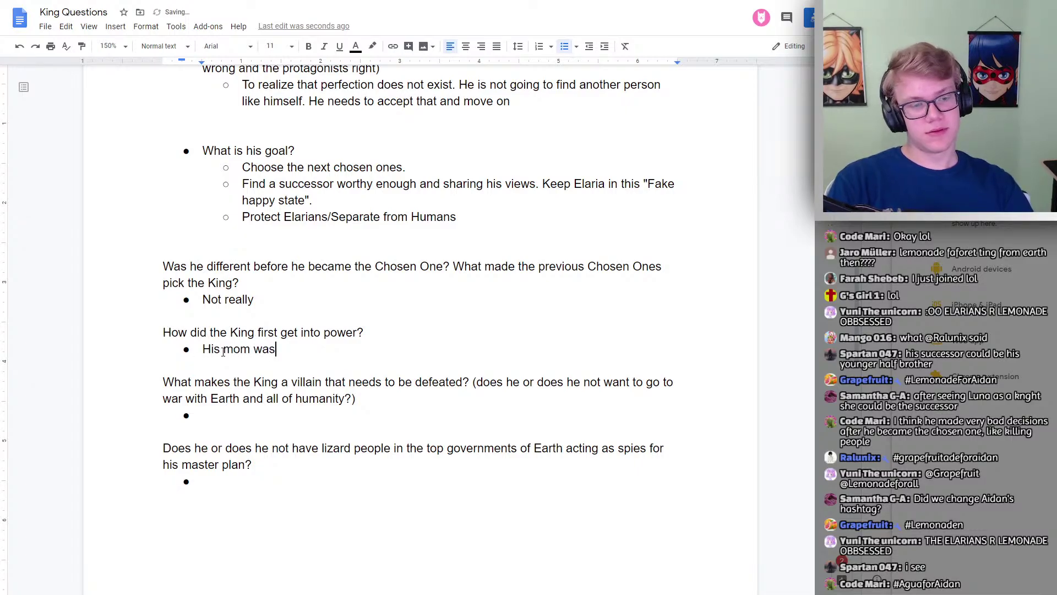
text( the chosen one.)
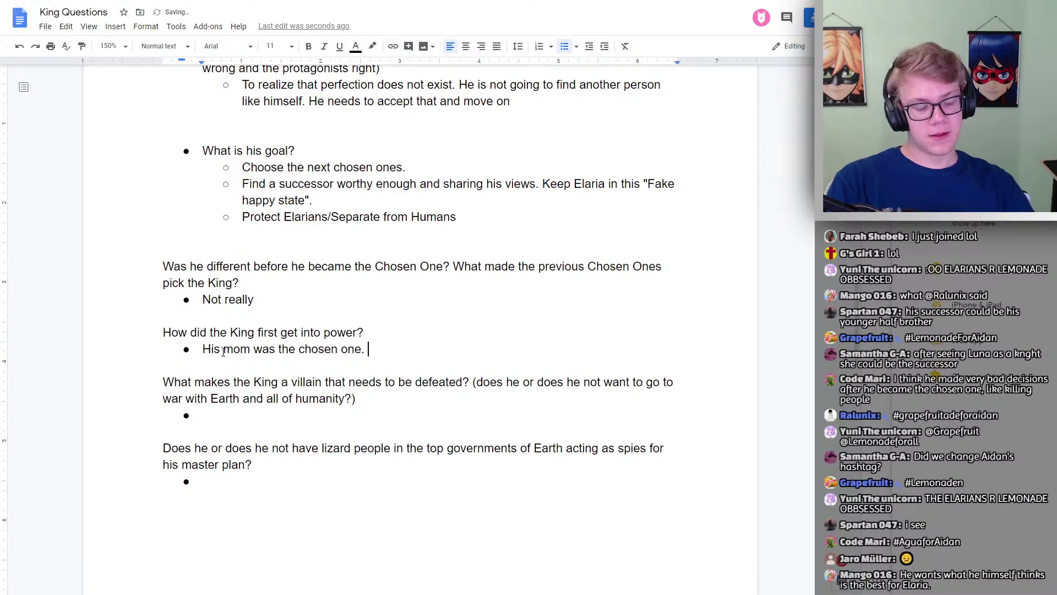
Continue the power answer with "They decided to make him the Elarian chosen one and so he became close with the current king.".
text( They deci)
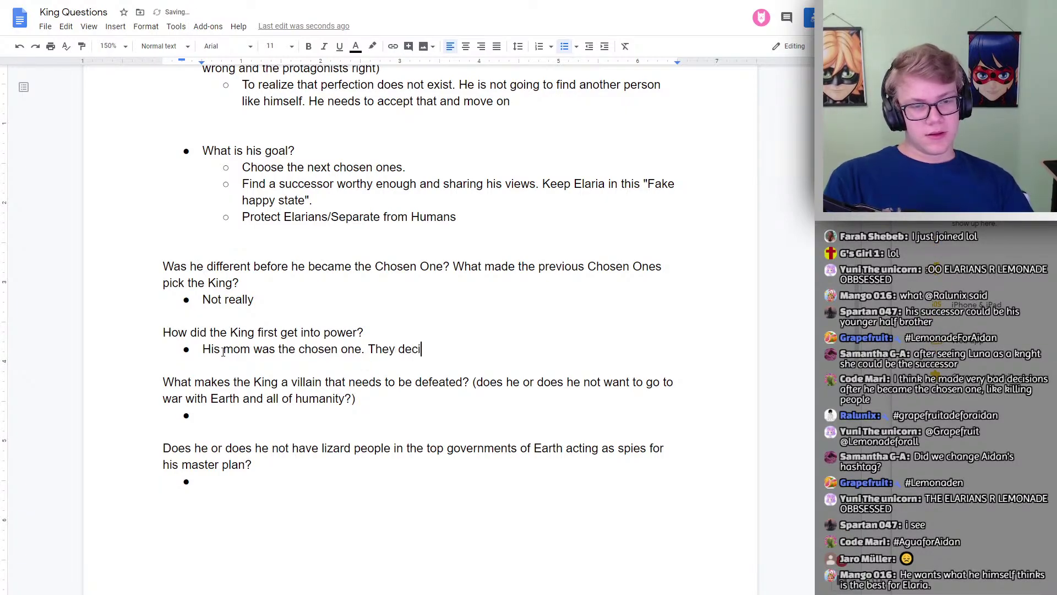
text(ded to )
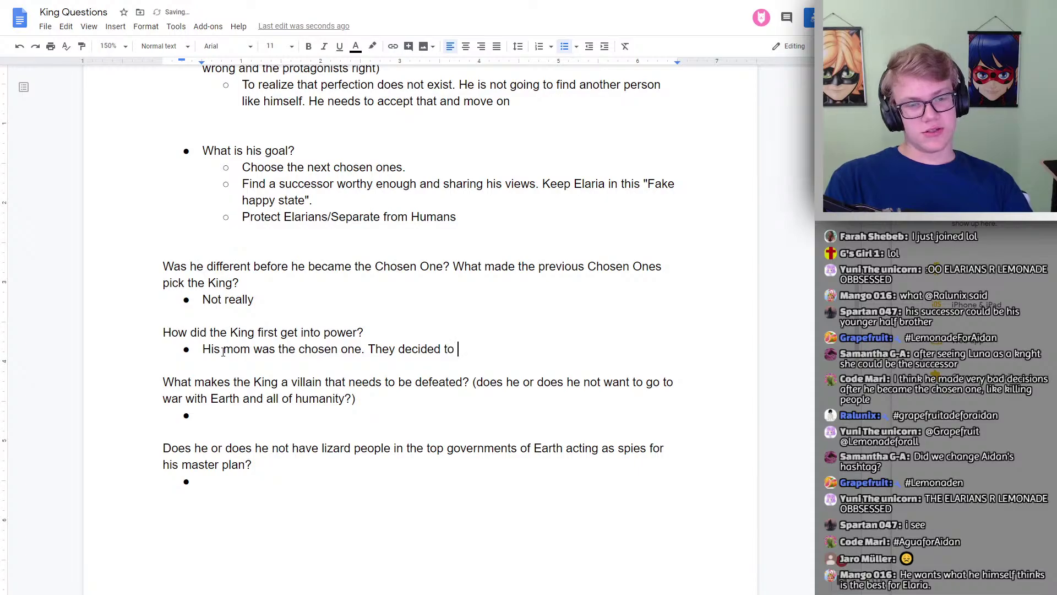
text(make him the El)
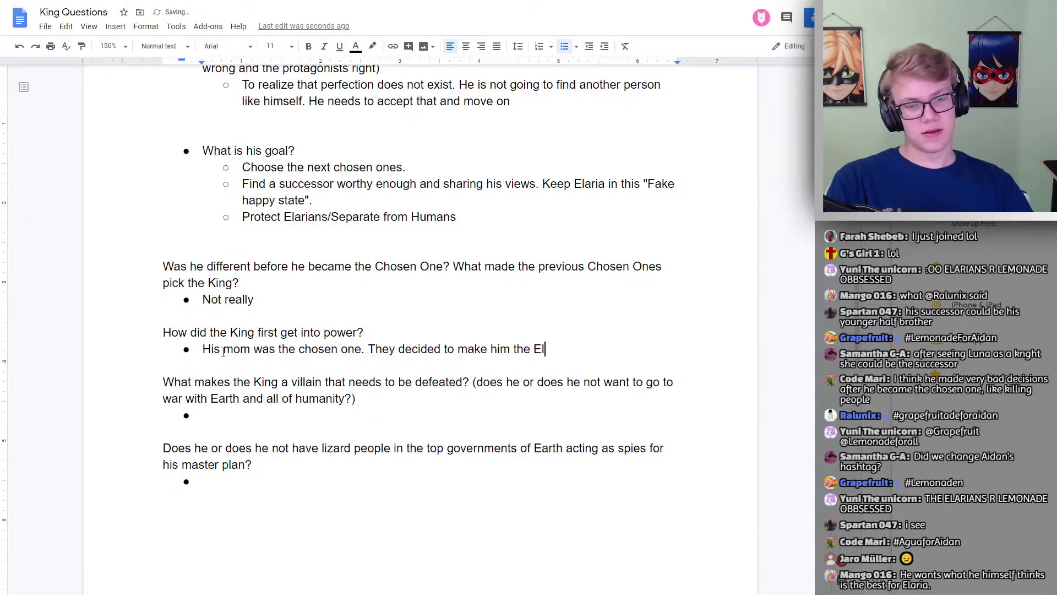
text(arian chosen one and )
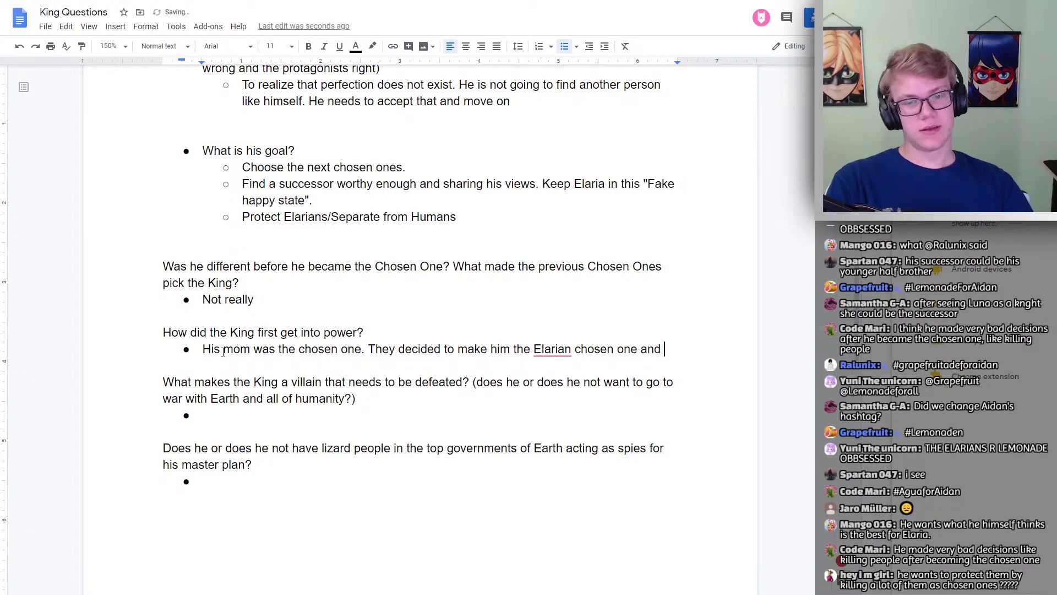
text(so he became clos)
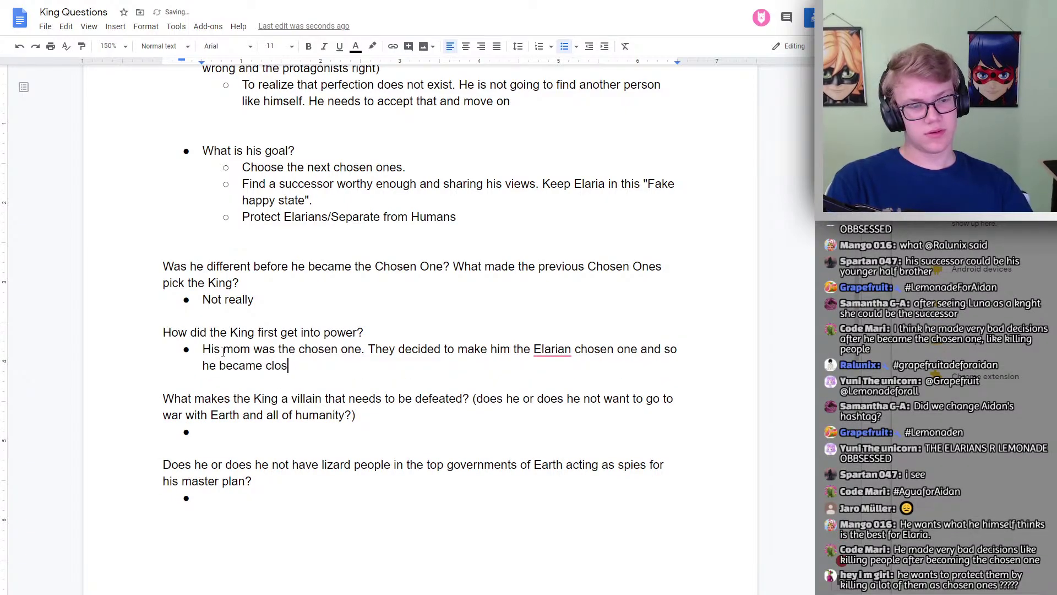
text(e with the king)
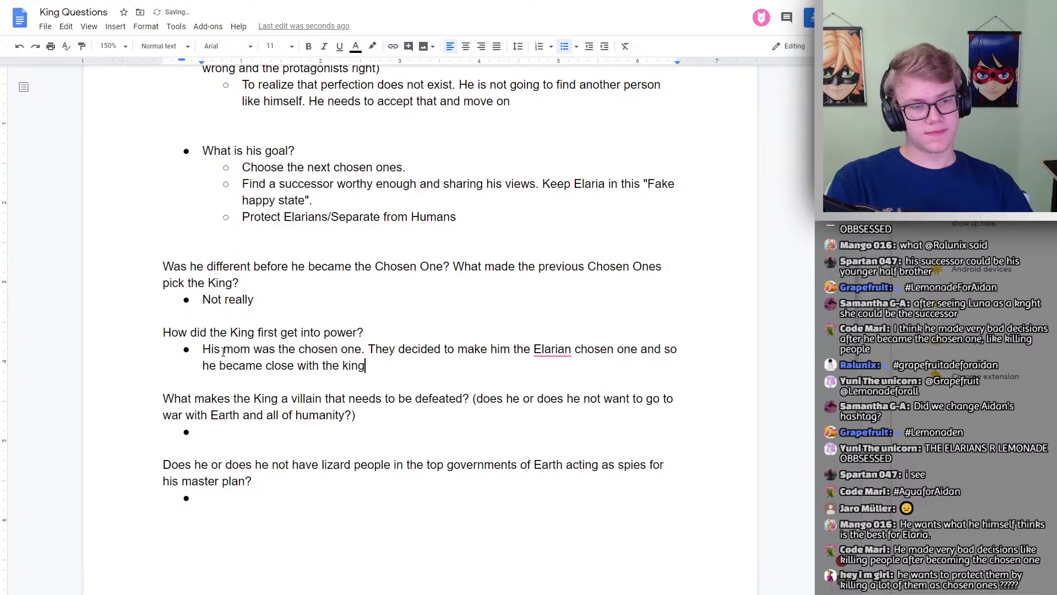
key(BackSpace)
key(BackSpace)
key(BackSpace)
key(BackSpace)
text(cur)
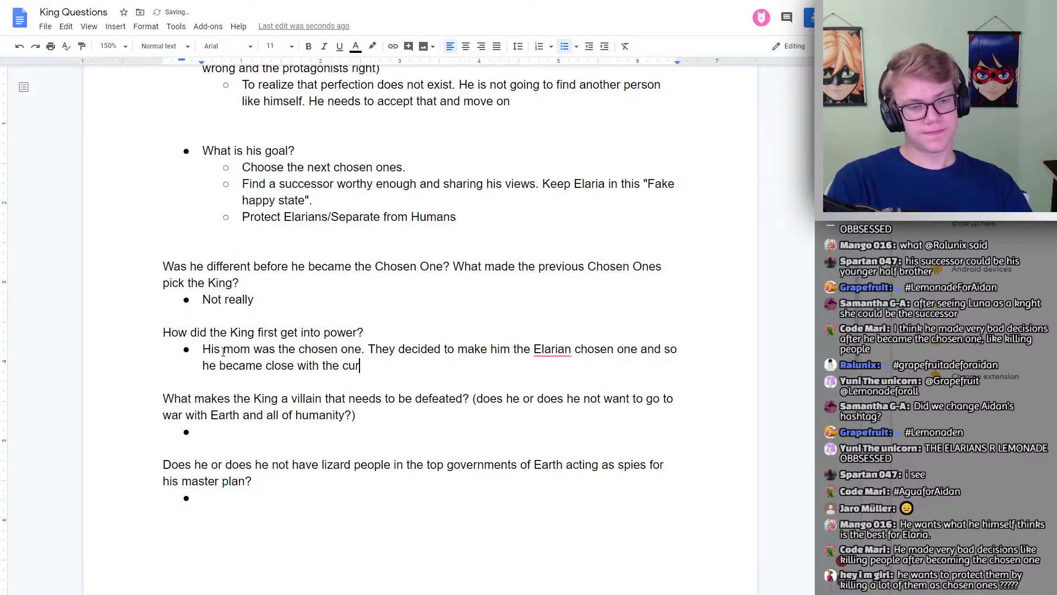
text(rent king. Afte)
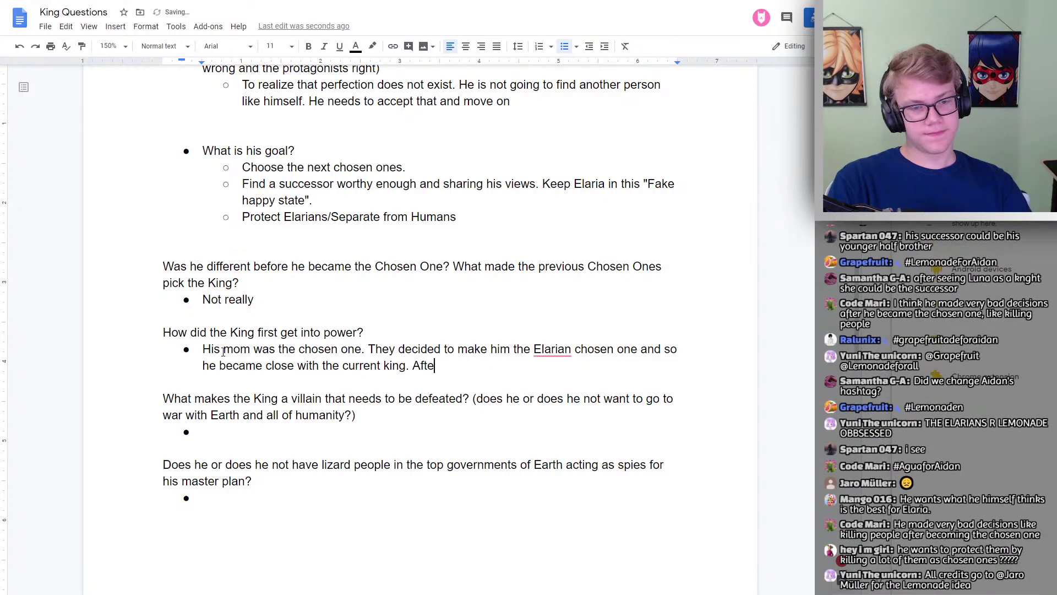
Continue the answer about how the King got into power with "After that, he used the info", correcting "use" to "used".
text(r that, )
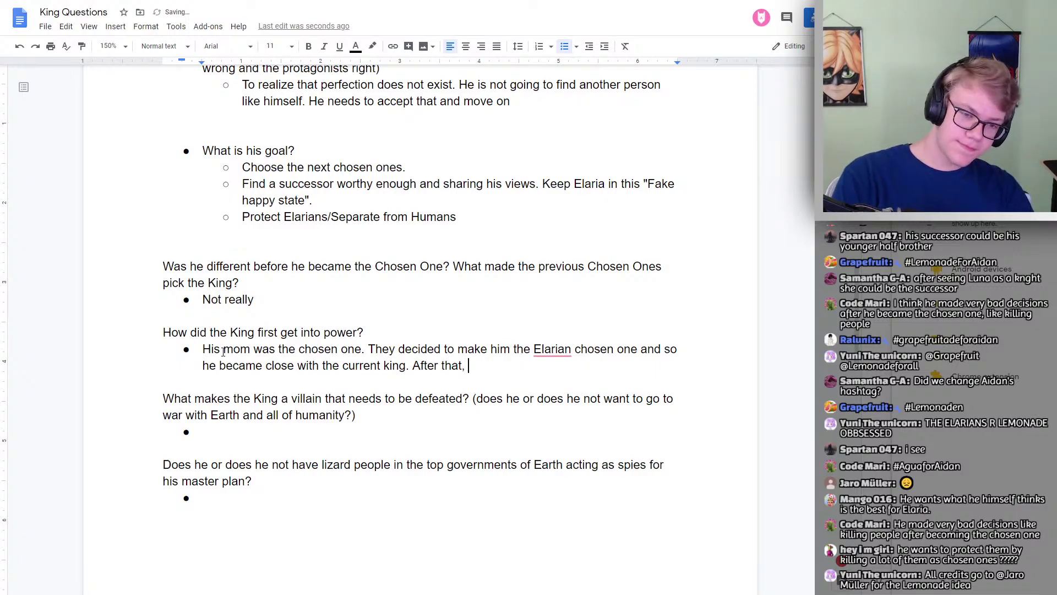
text(he use the info)
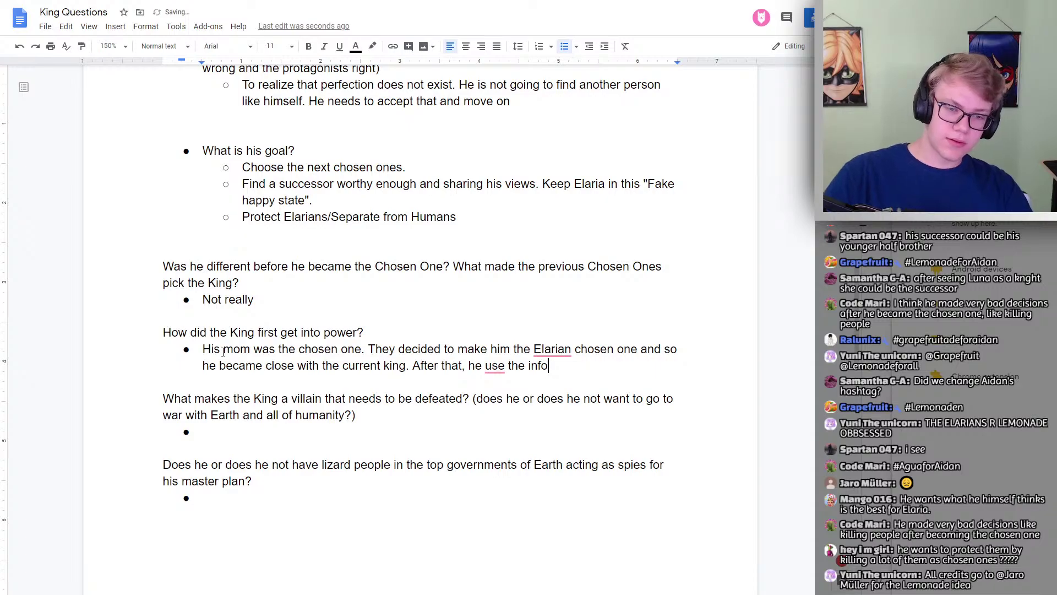
key(ctrl+Left)
key(ctrl+Left)
text(d)
key(Right)
key(Right)
key(Right)
key(Right)
key(Right)
key(Right)
key(Right)
key(Right)
key(Right)
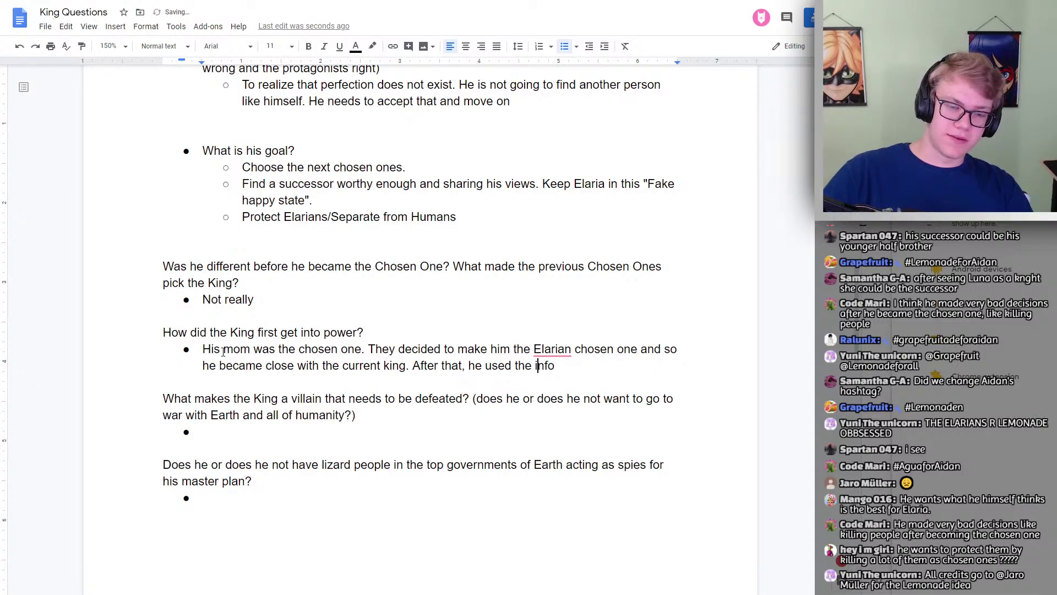
Finish the power answer's last sentence with "he got to overthrow the king and become the new king.".
text(he )
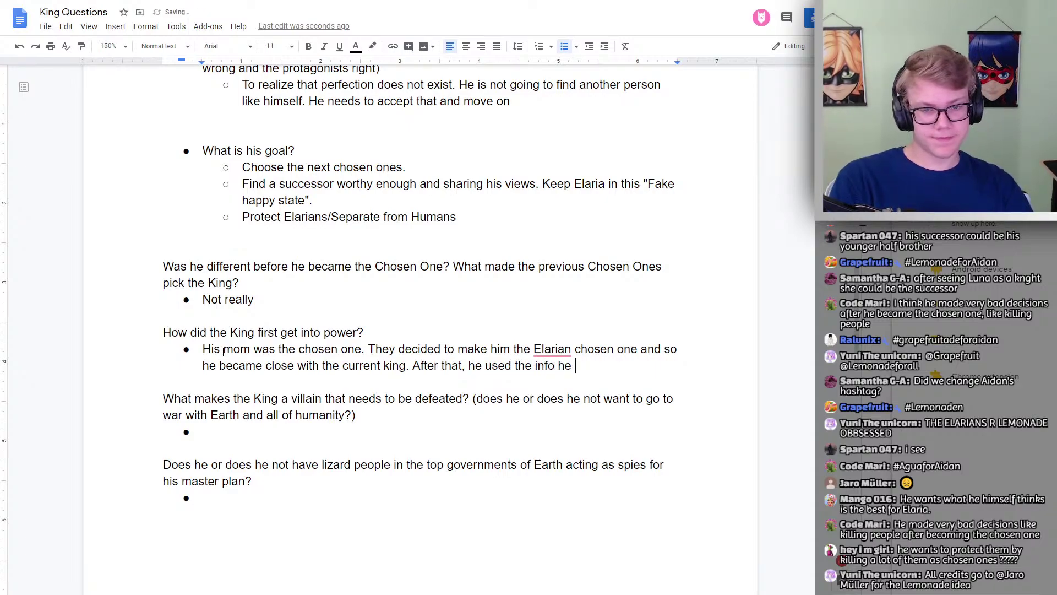
text(got to ove)
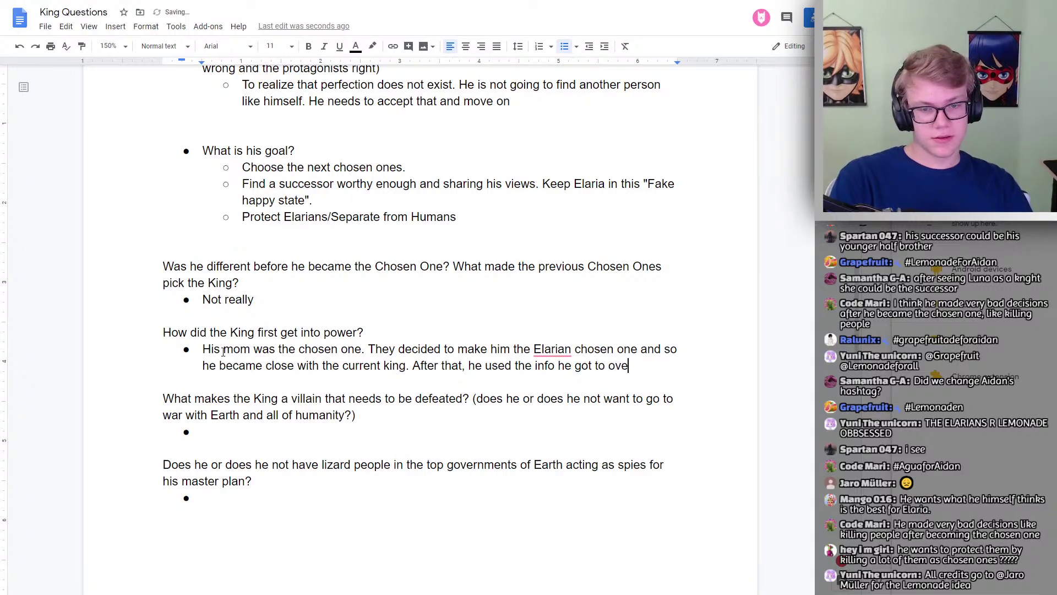
text(rthrow the )
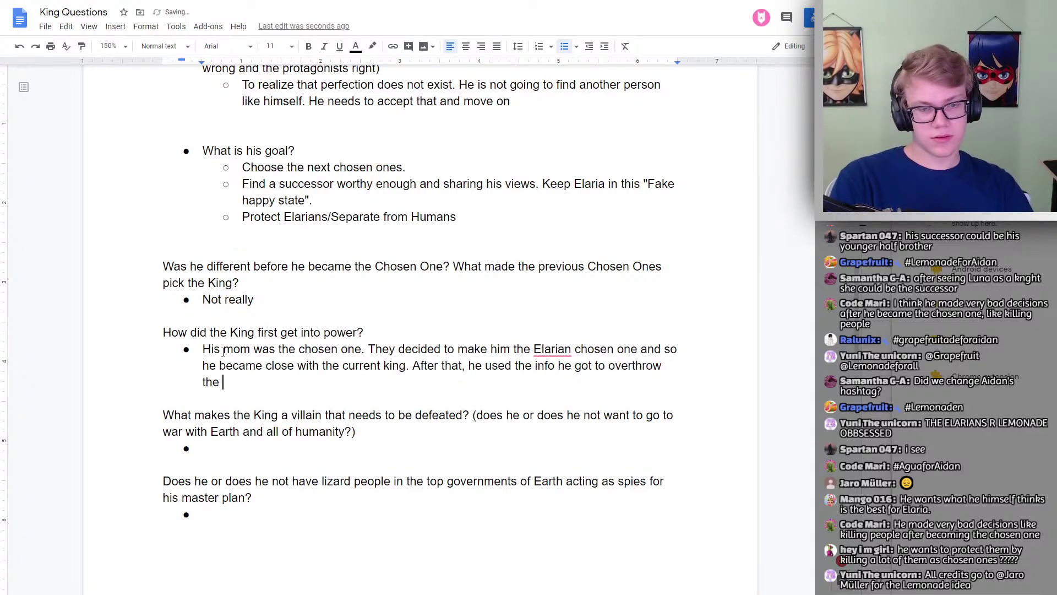
text(king and b)
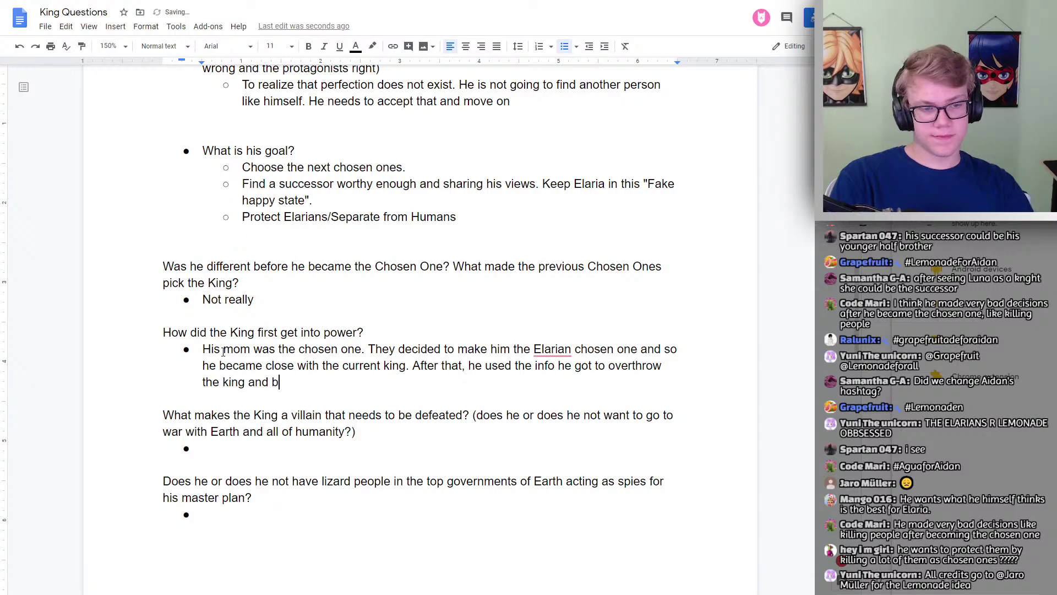
text(eome)
key(BackSpace)
key(BackSpace)
key(BackSpace)
key(BackSpace)
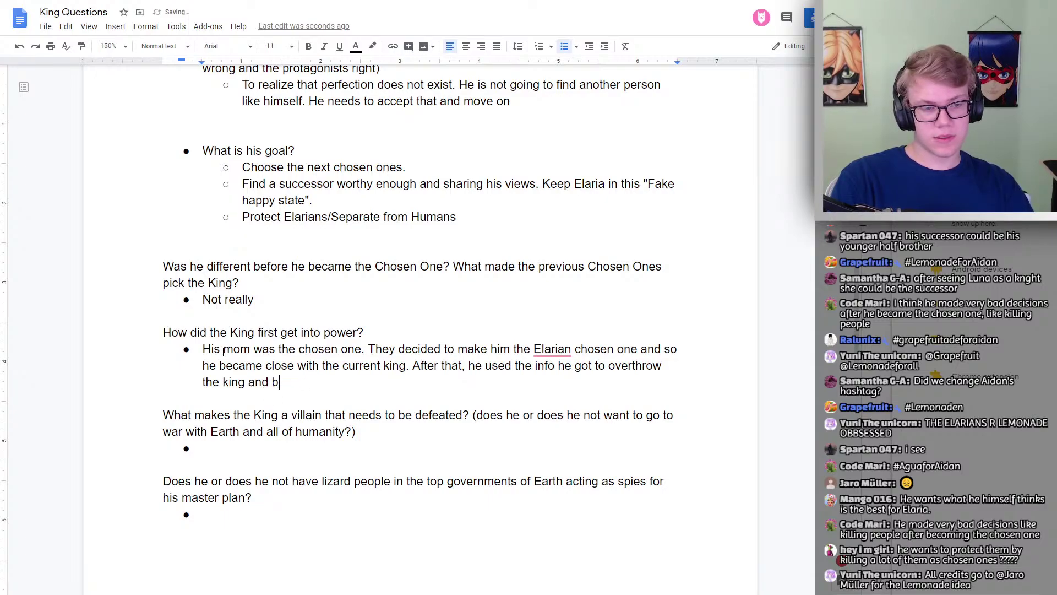
text(ecome the new ki)
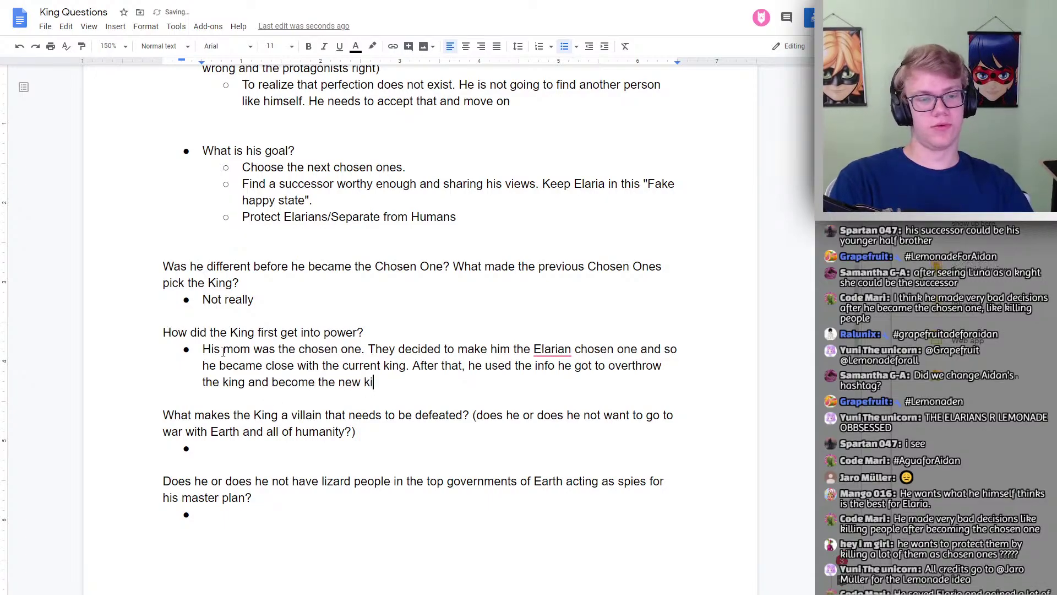
text(ng.)
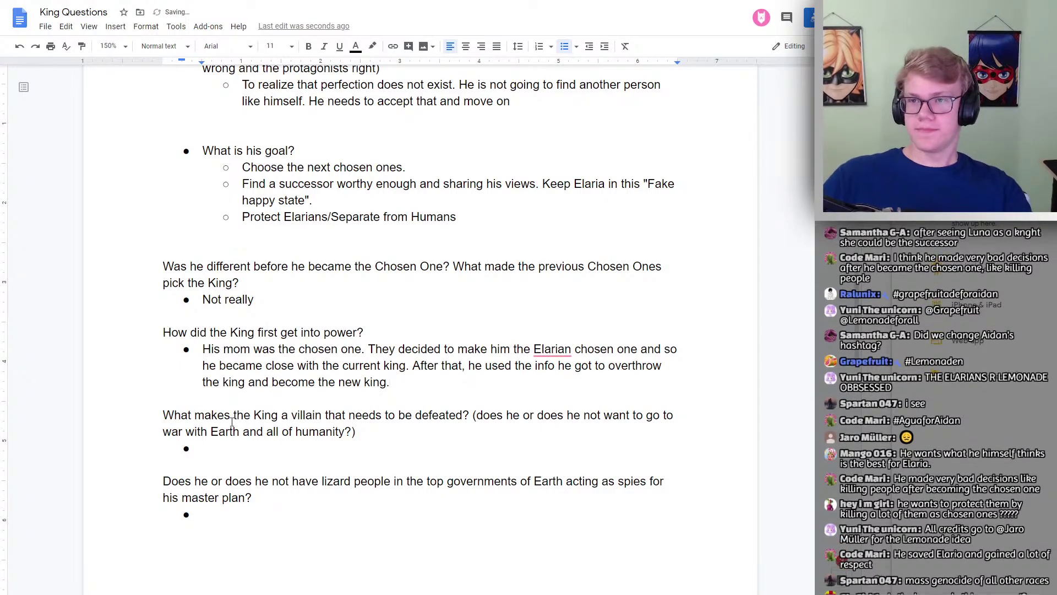
click(204, 349)
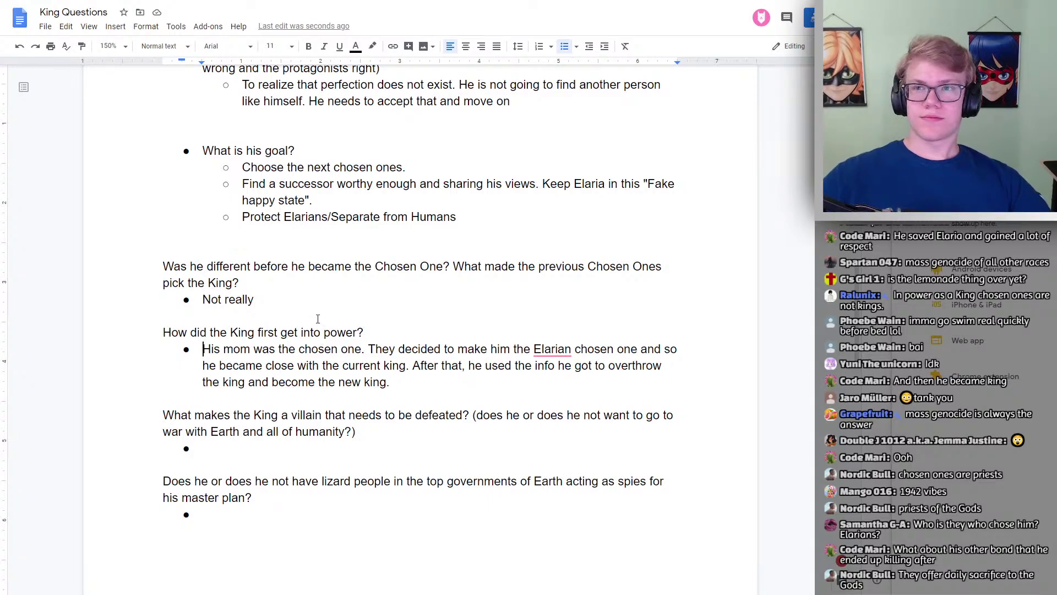
Answer what makes the King a villain with "He is preventing Earth and Elaria from becoming one again.".
scroll(308, 324, down, 3)
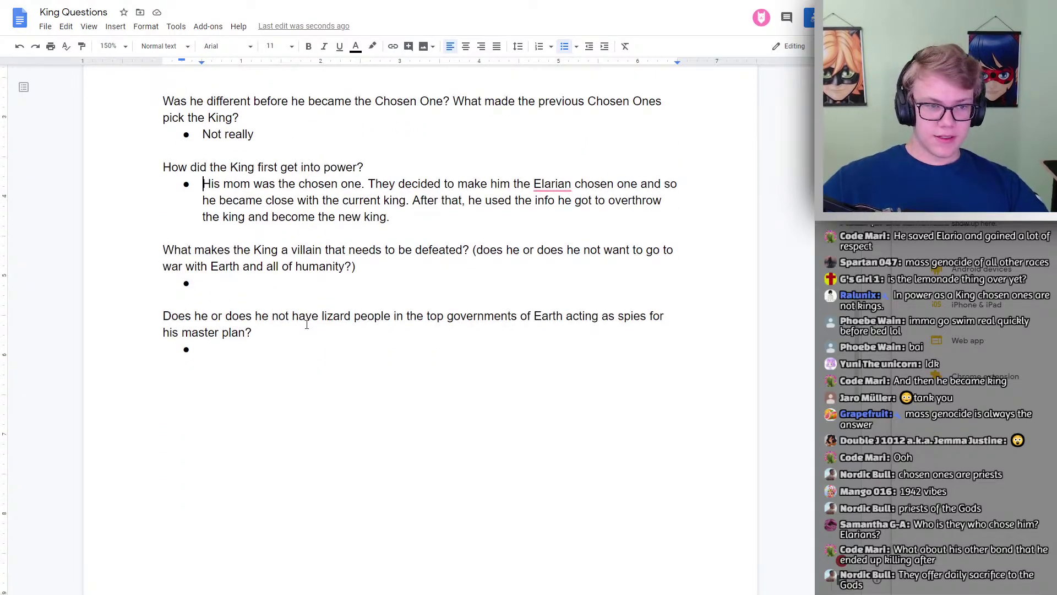
click(226, 280)
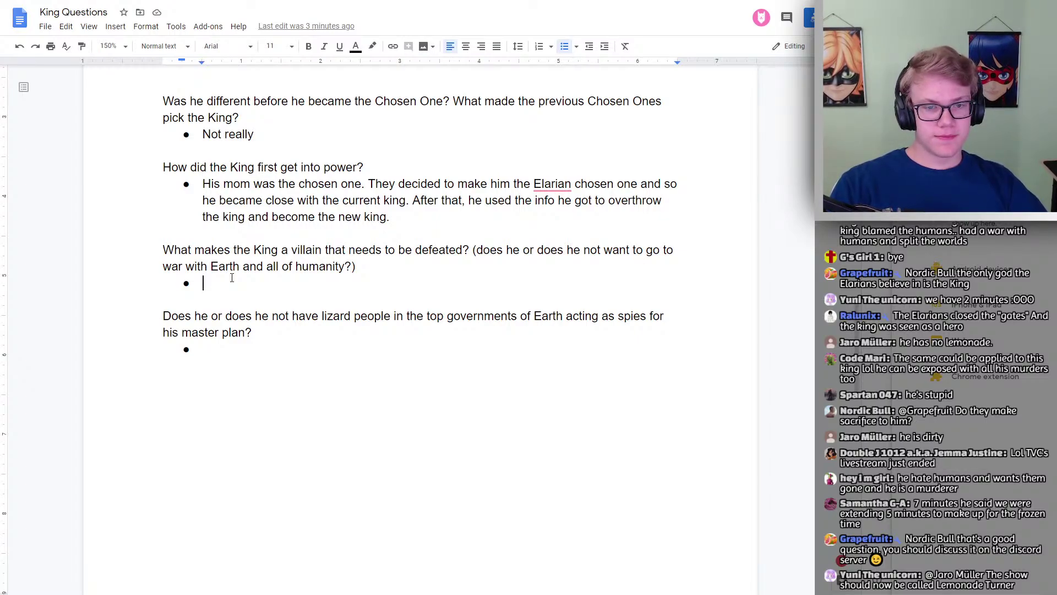
text(He )
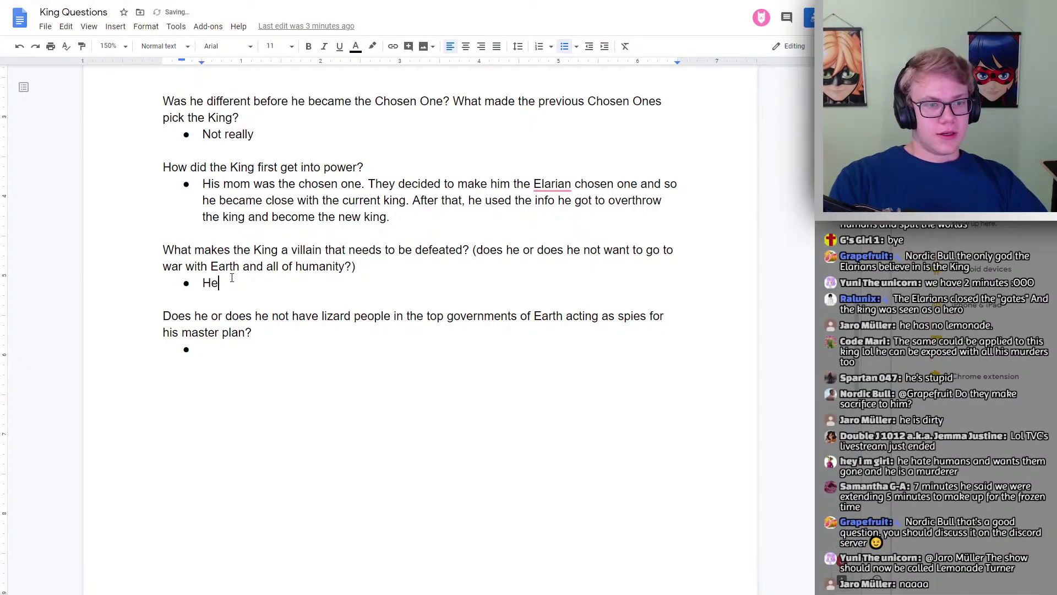
text(is )
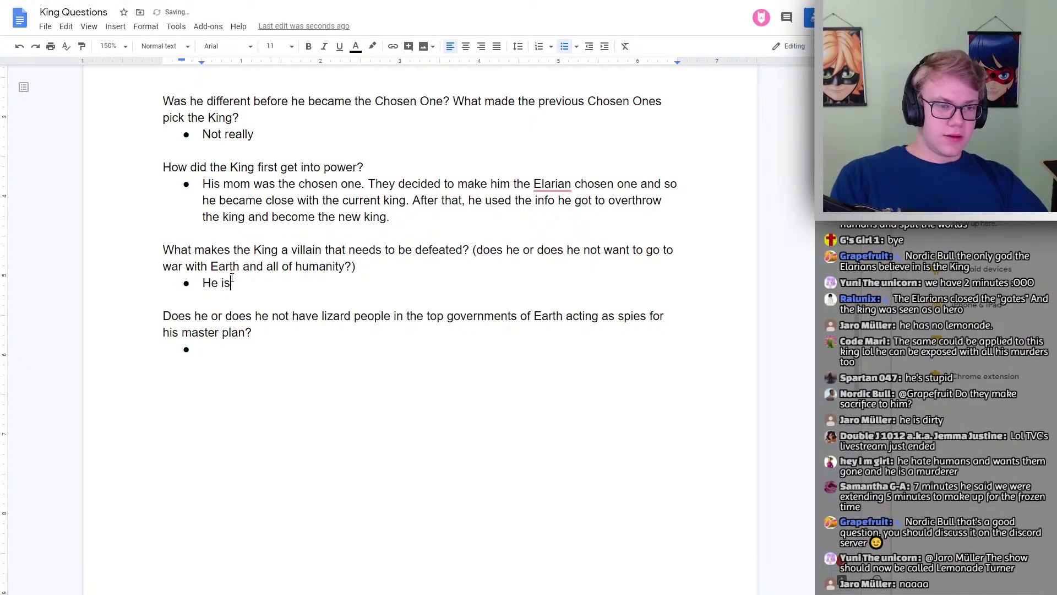
text(prevent)
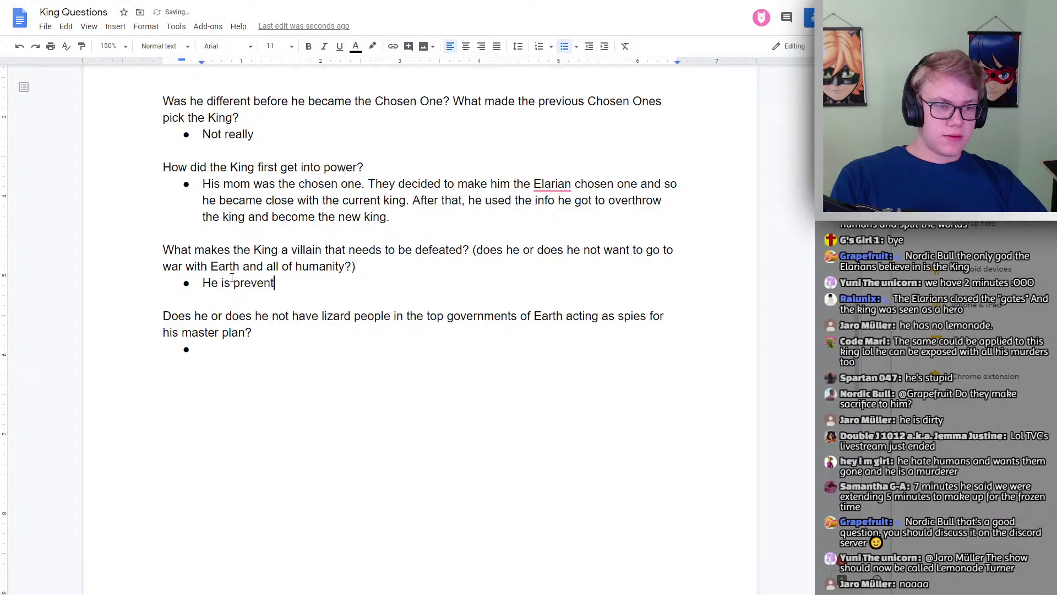
text(ing Earth and)
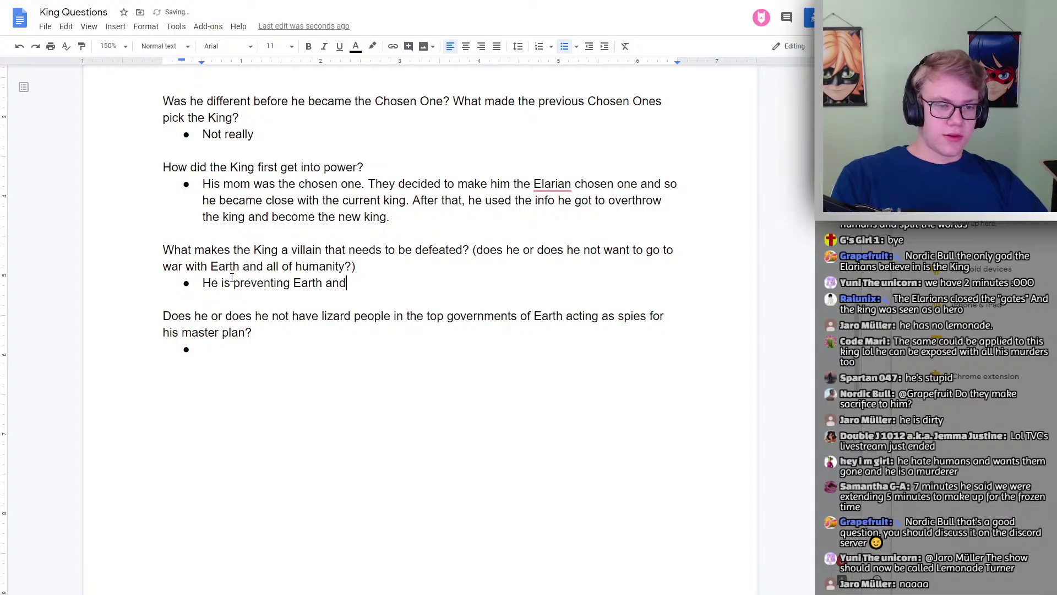
text( Elaria from bei)
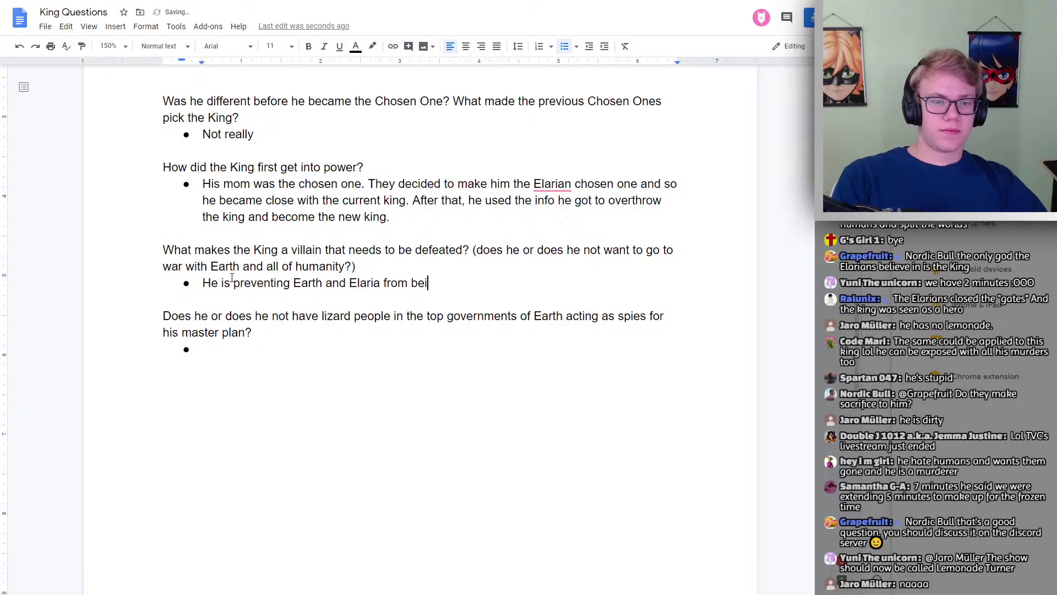
key(BackSpace)
text(c)
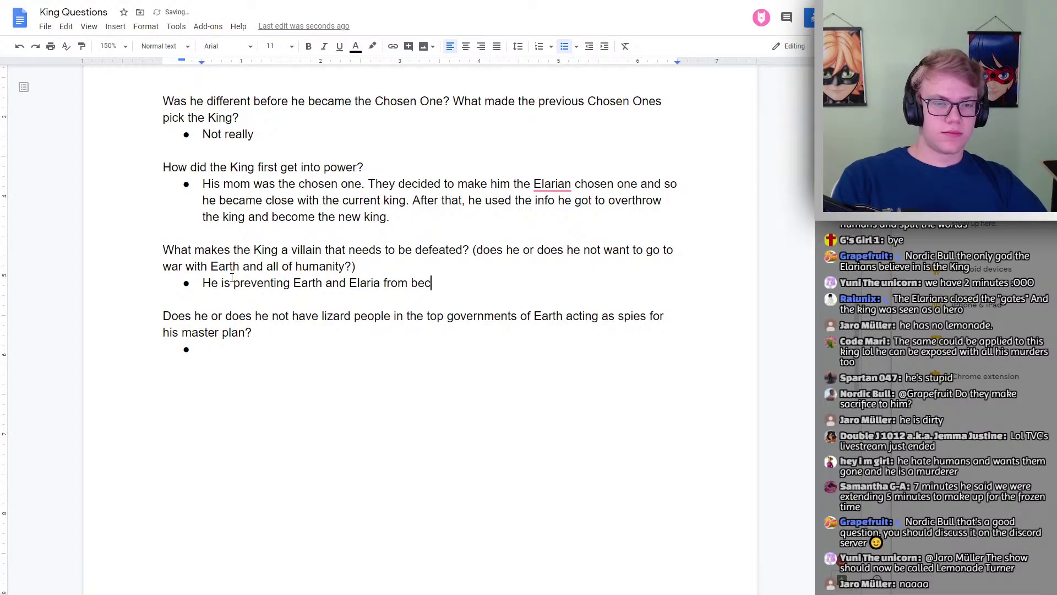
text(oming one again)
key(BackSpace)
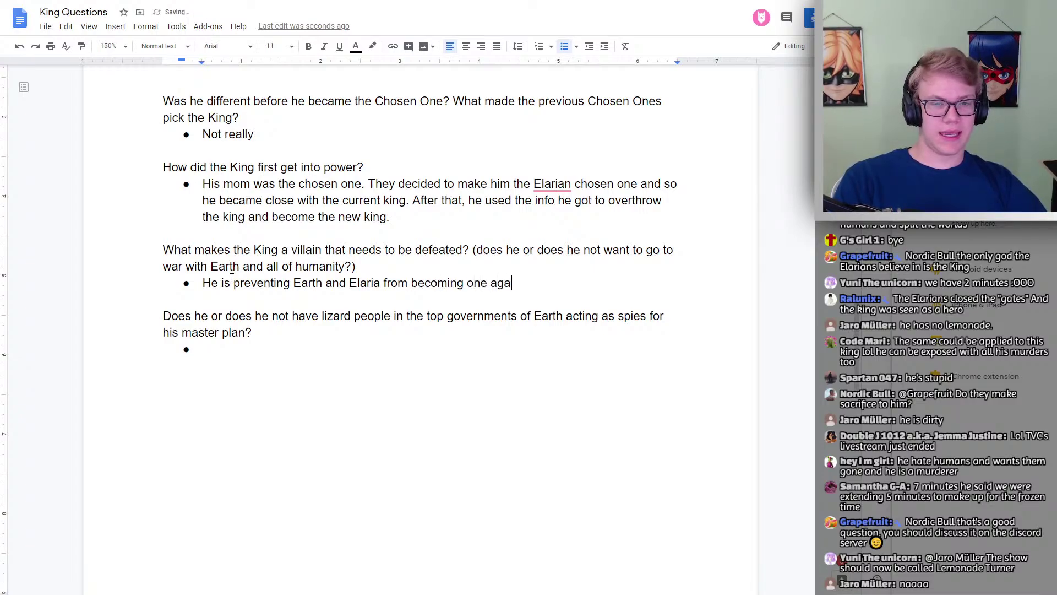
text(in.)
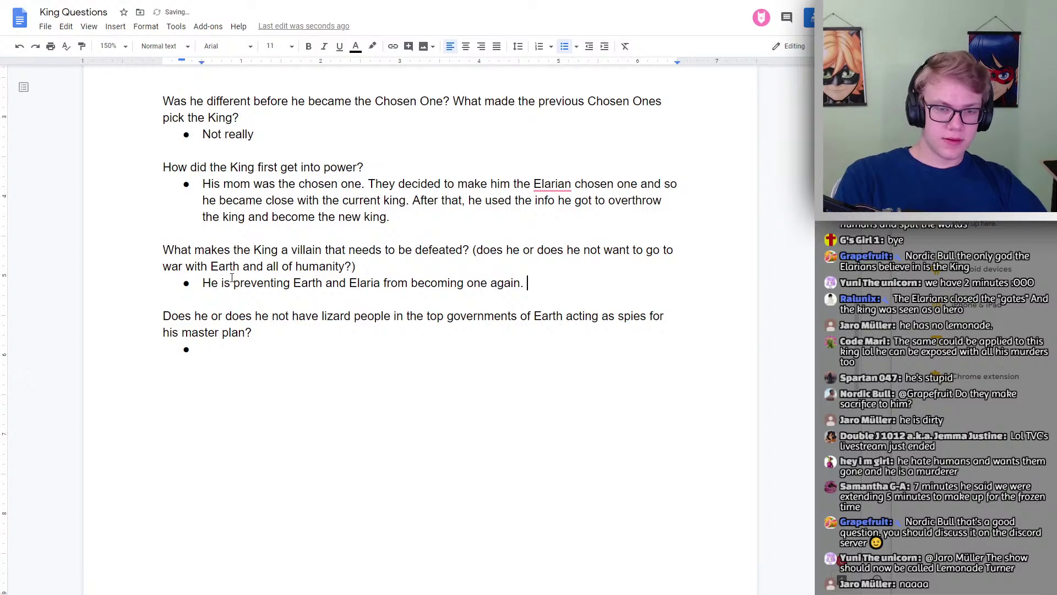
Add "Also, he is killing people" to the villain answer, accepting the suggested comma after "Also".
text( Also he )
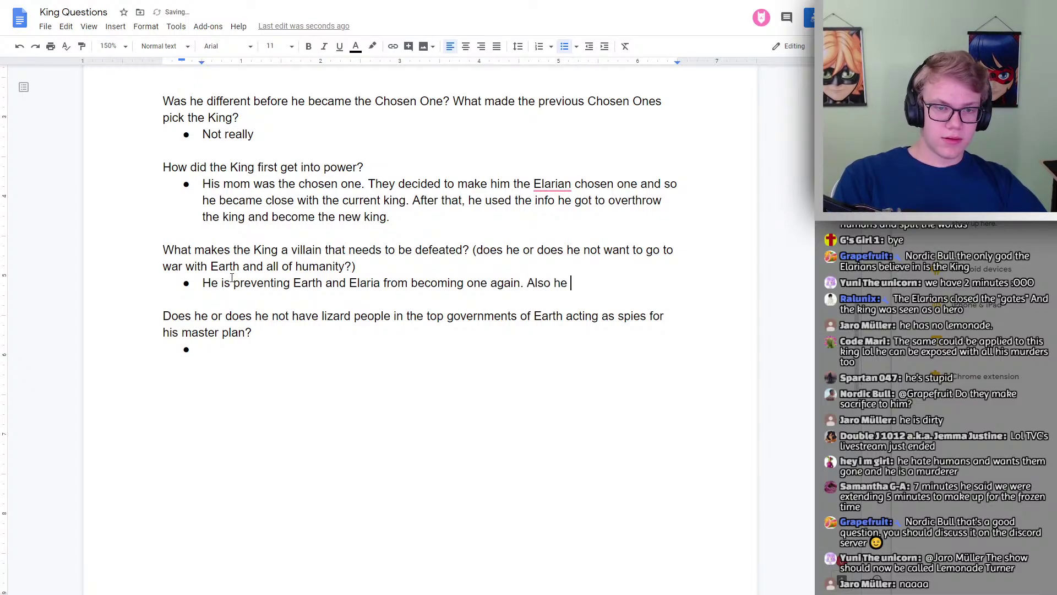
text(is killing people)
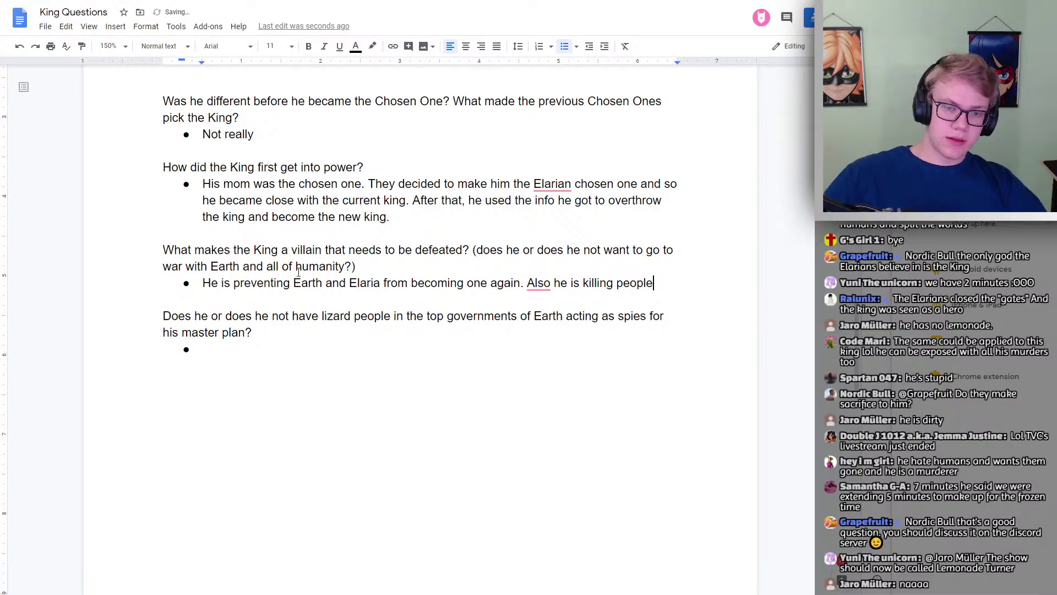
click(539, 283)
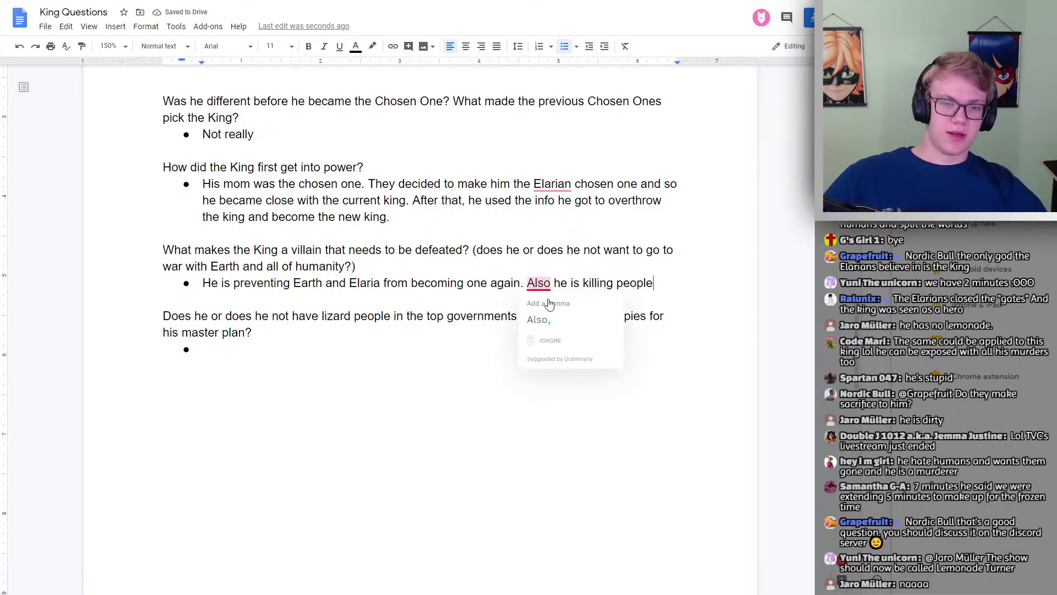
click(541, 313)
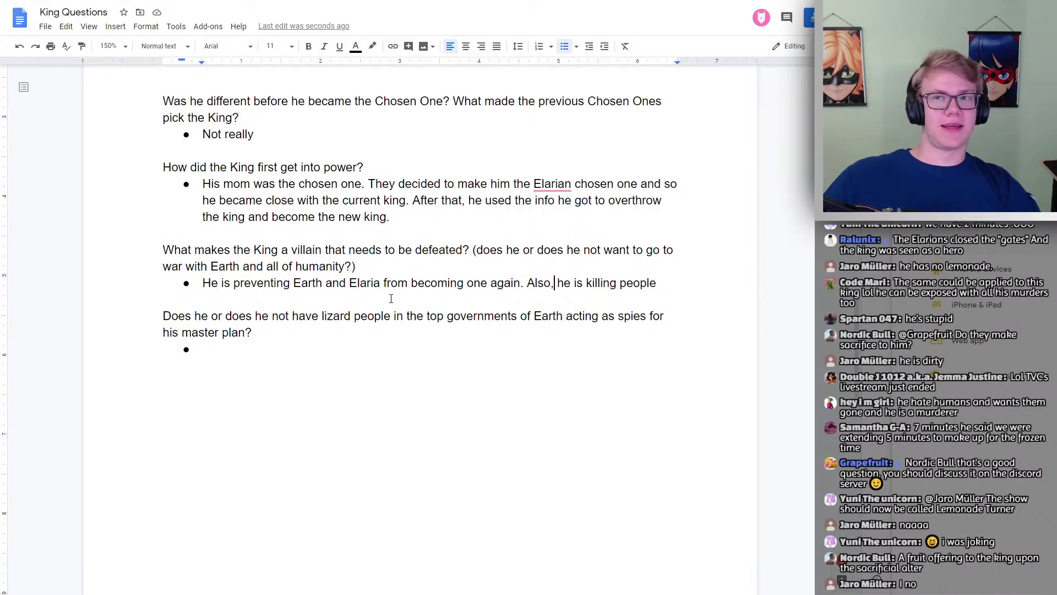
Add a second bullet under the villain question reading "He does not want a war with humans".
click(263, 350)
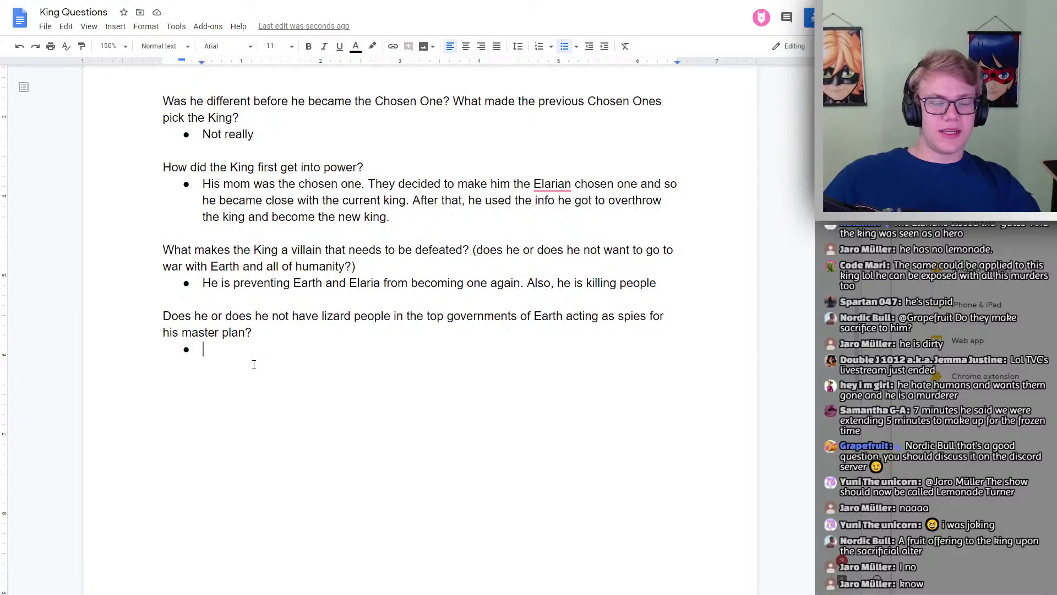
click(695, 287)
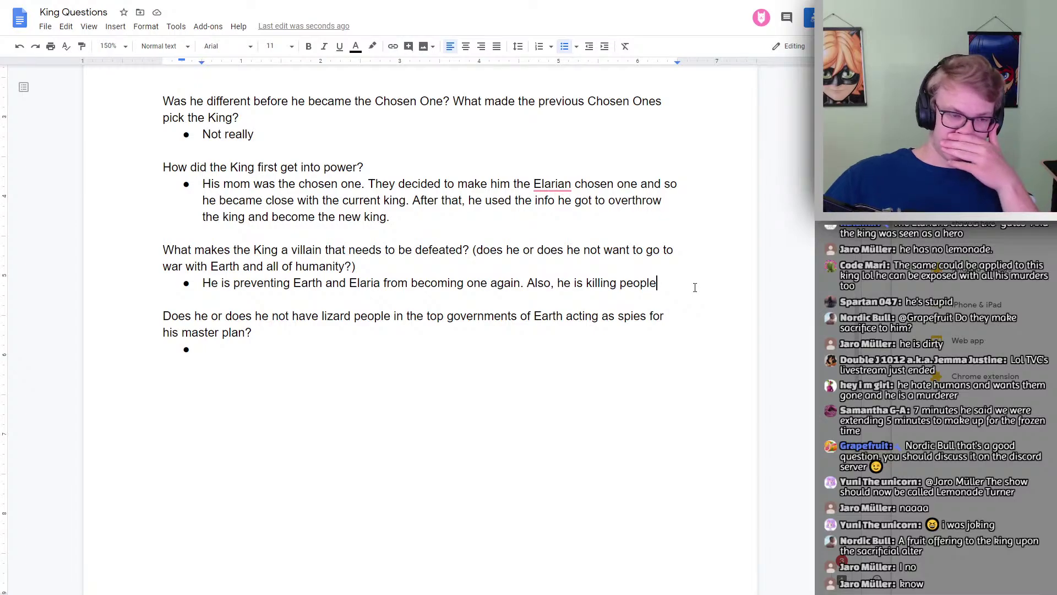
key(Return)
text(He does not wat)
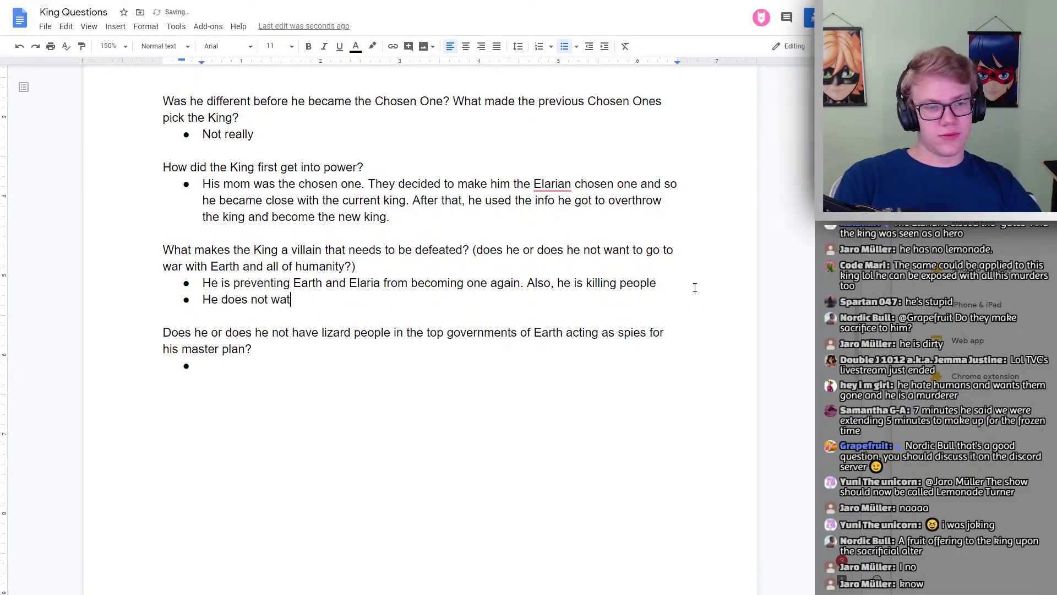
key(BackSpace)
text(nt a ware wi)
key(BackSpace)
key(BackSpace)
key(BackSpace)
key(BackSpace)
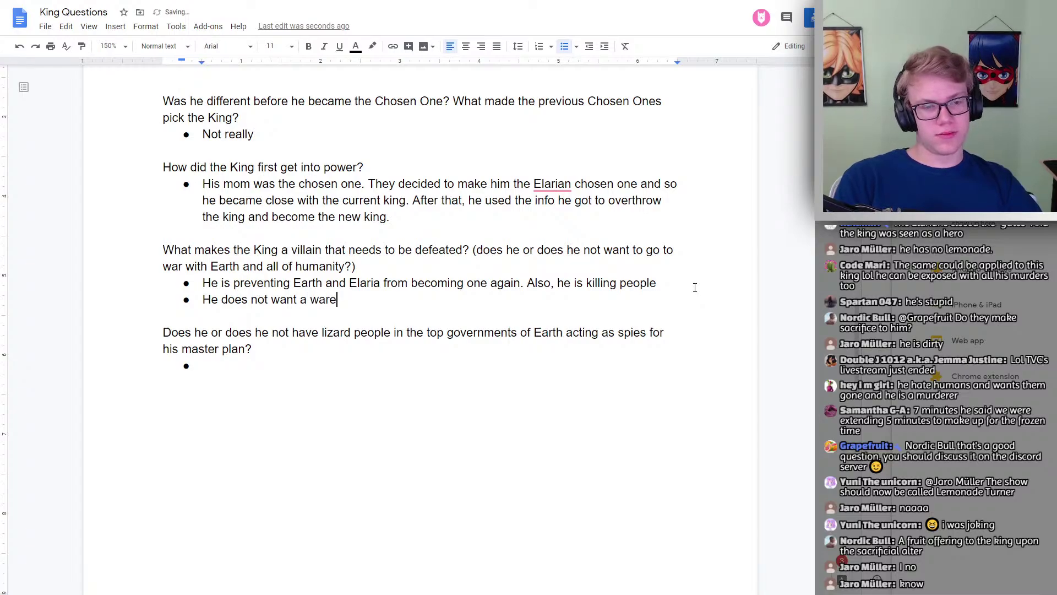
text(with humans)
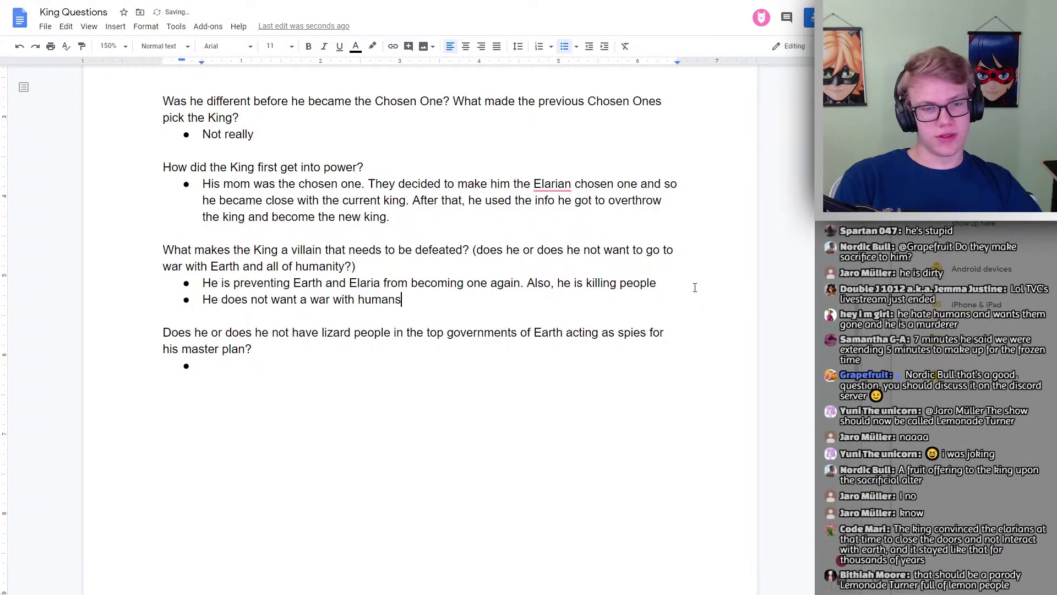
End the bullet about war with humans with a period and the sentence "He just wants to stay away.".
text(. He just wa)
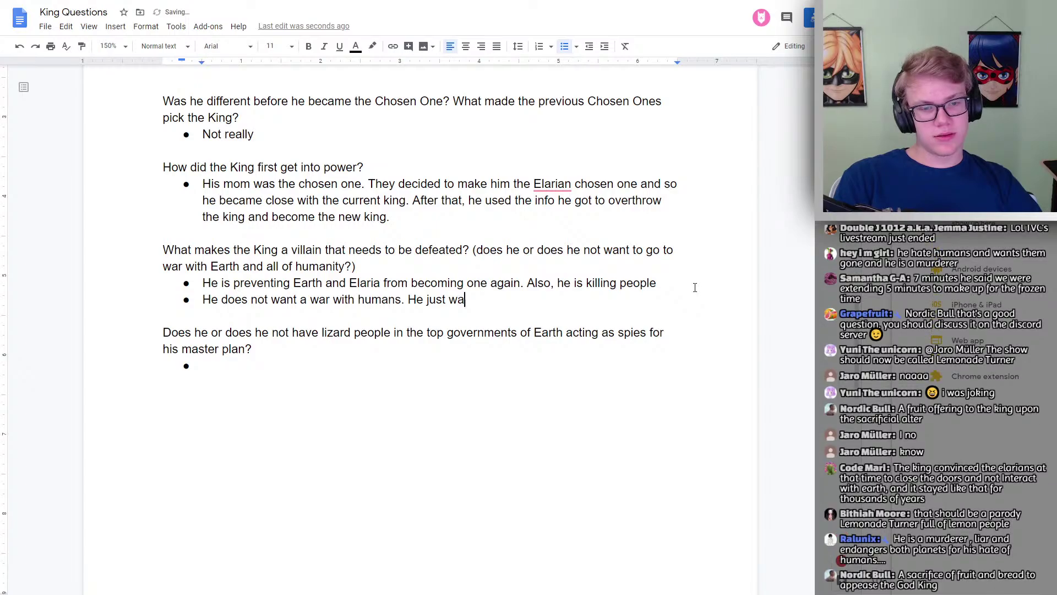
text(nts )
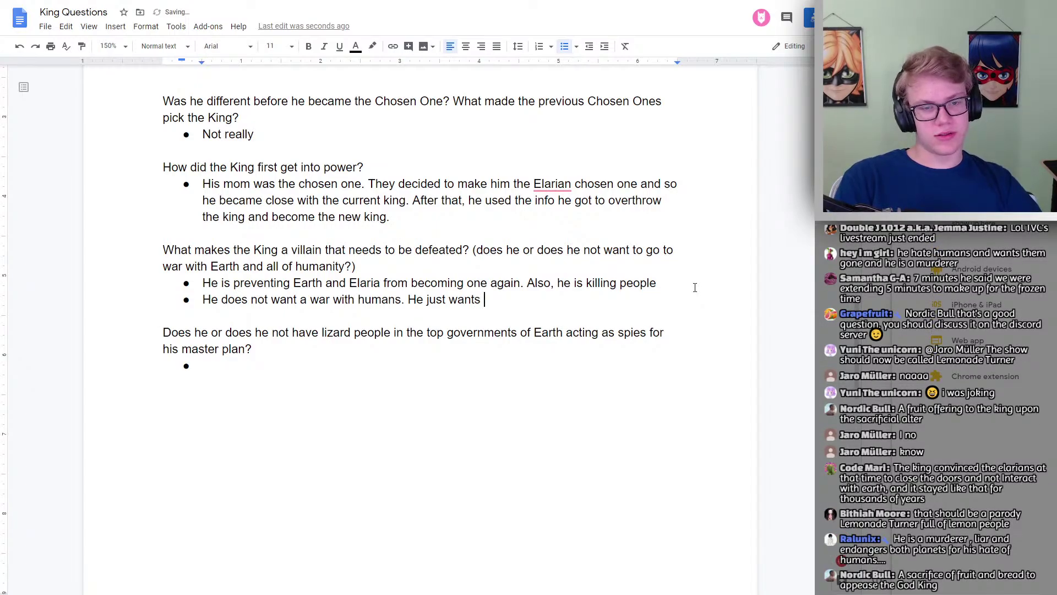
text(to stay away.)
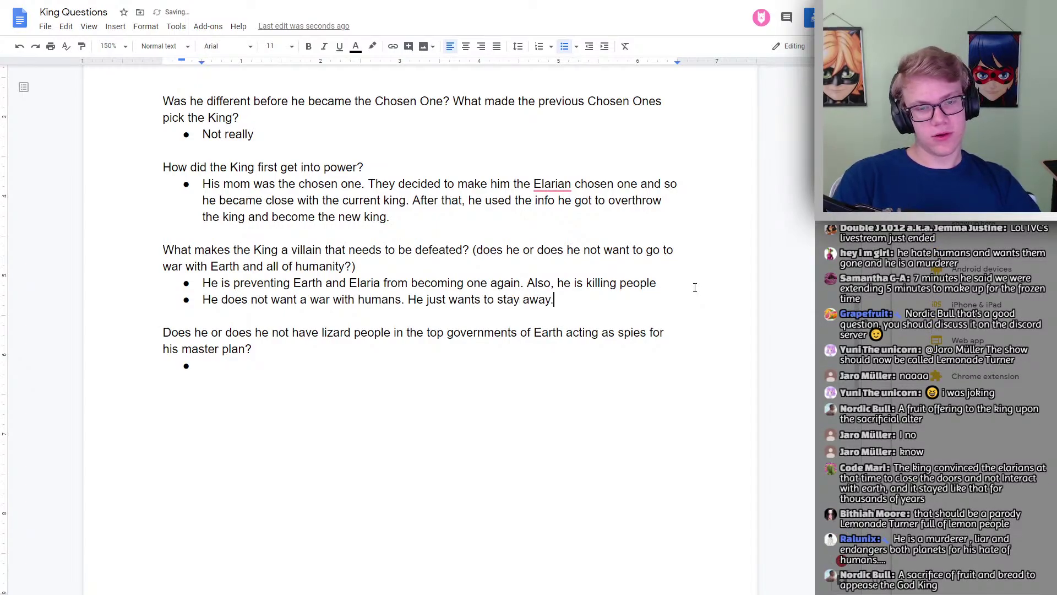
Answer the question about lizard people spying in Earth's top governments with "no.".
click(234, 366)
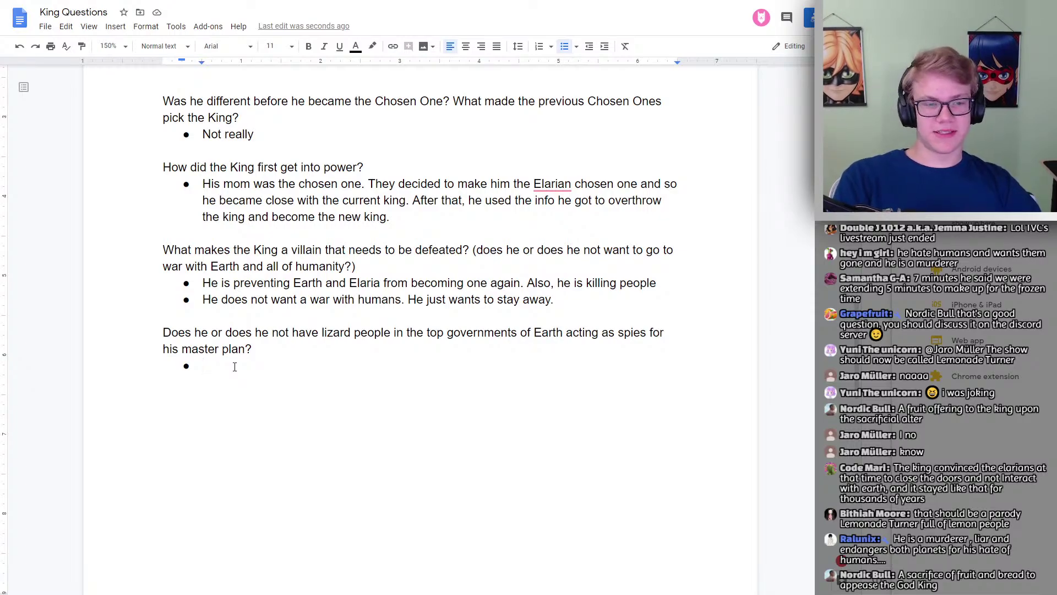
text(no.)
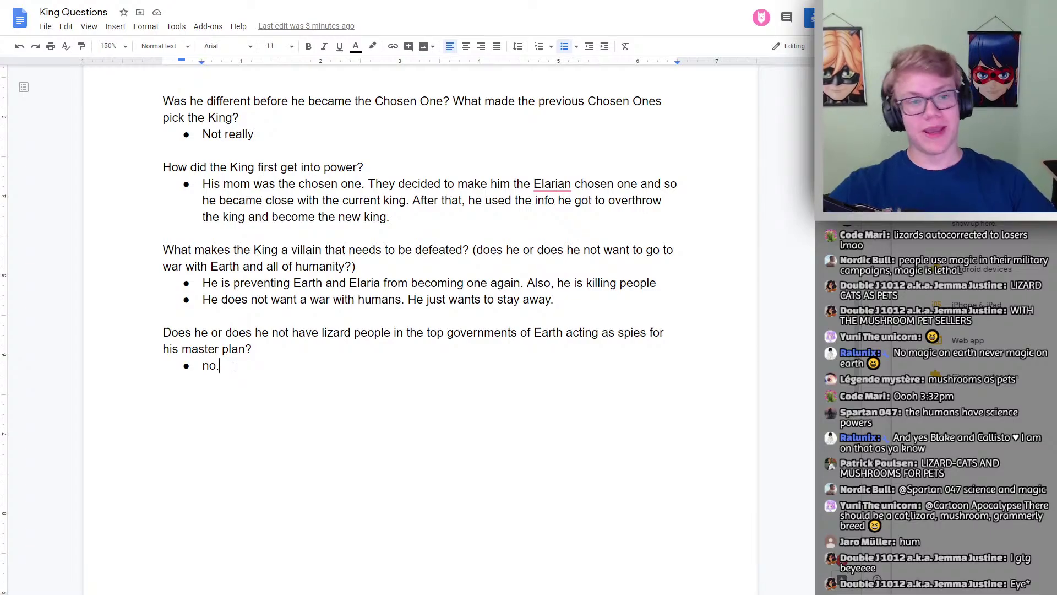
scroll(346, 331, up, 20)
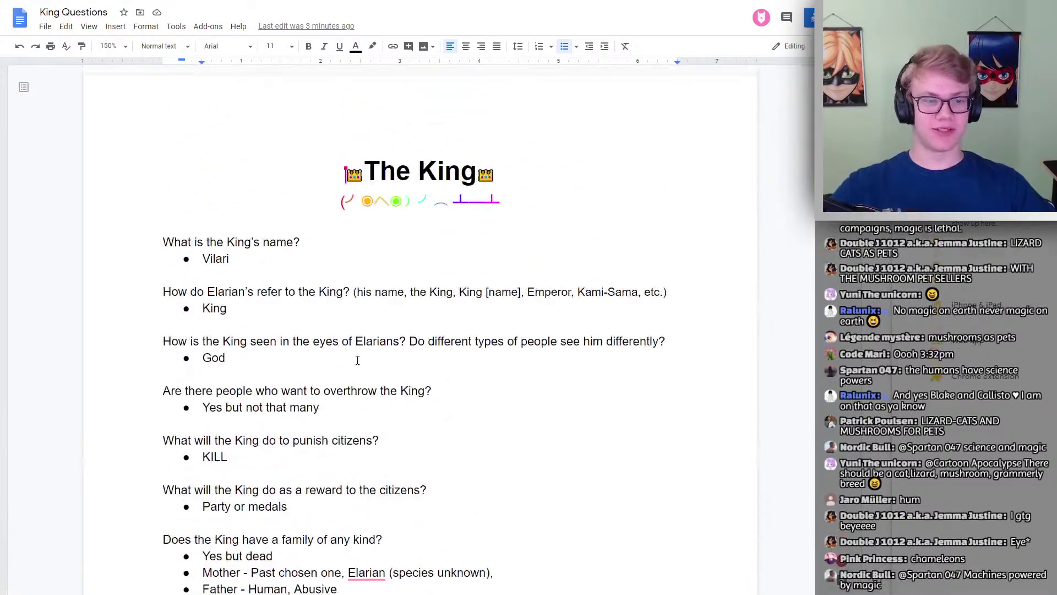
scroll(342, 329, down, 7)
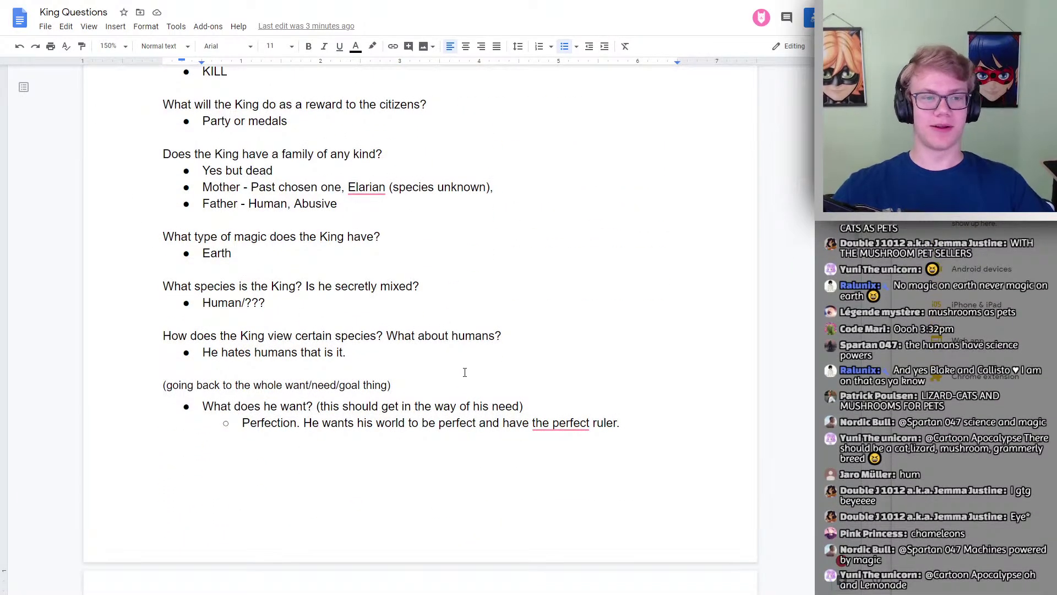
scroll(465, 372, down, 1)
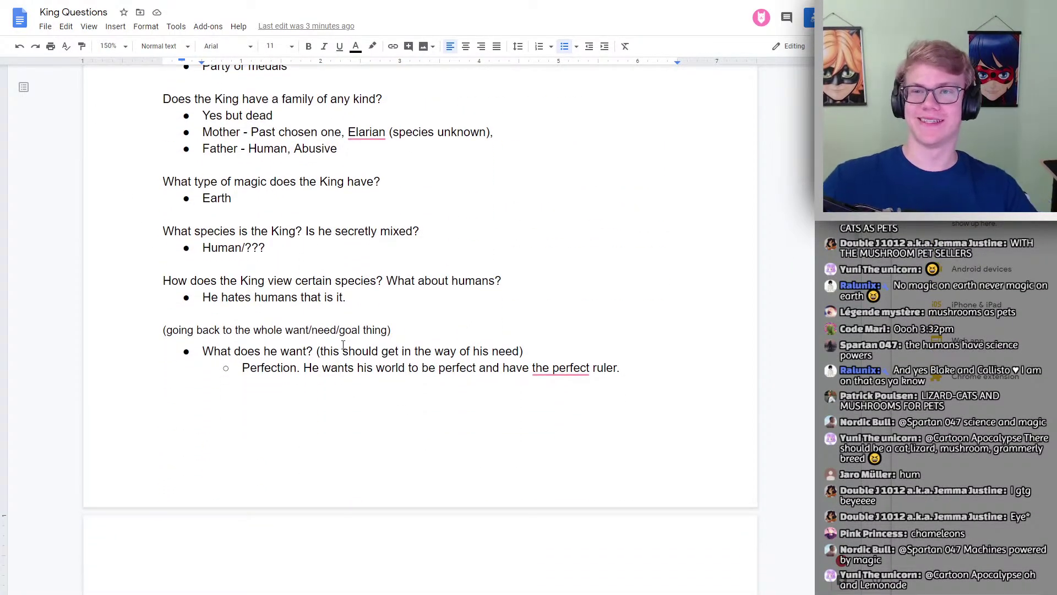